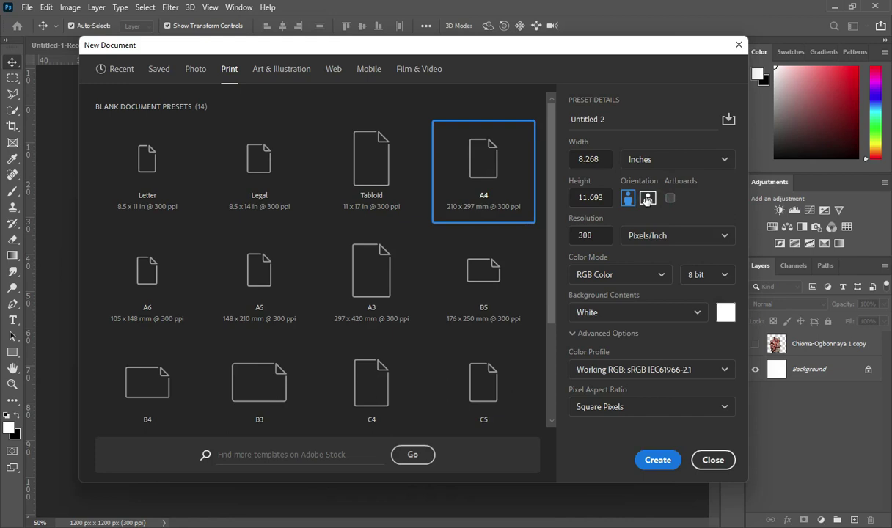
Step: Create a landscape A4 print document, 11.693 by 8.268 inches, at 300 pixels/inch in RGB Color with a white background
left_click(620, 277)
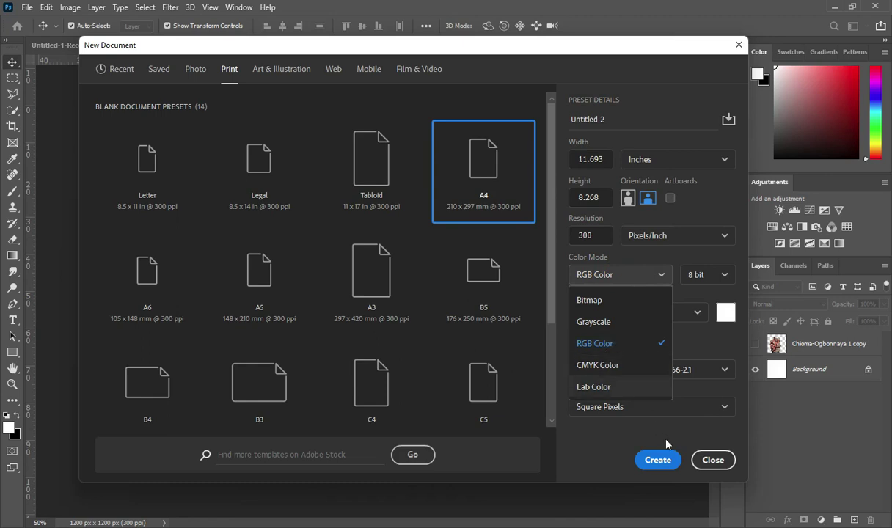
left_click(658, 460)
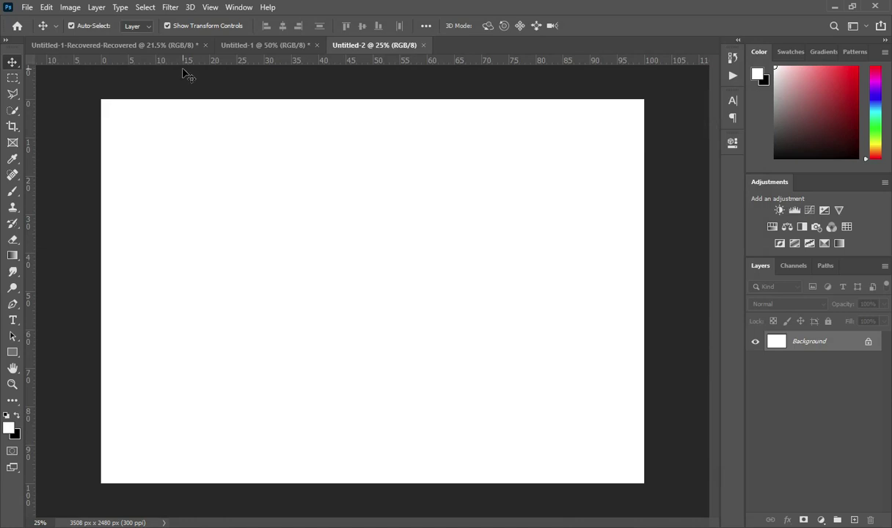
Step: Add a vertical guide at 50% and flank it with two more vertical guides at about 47.5% and 52.5%
left_click(210, 7)
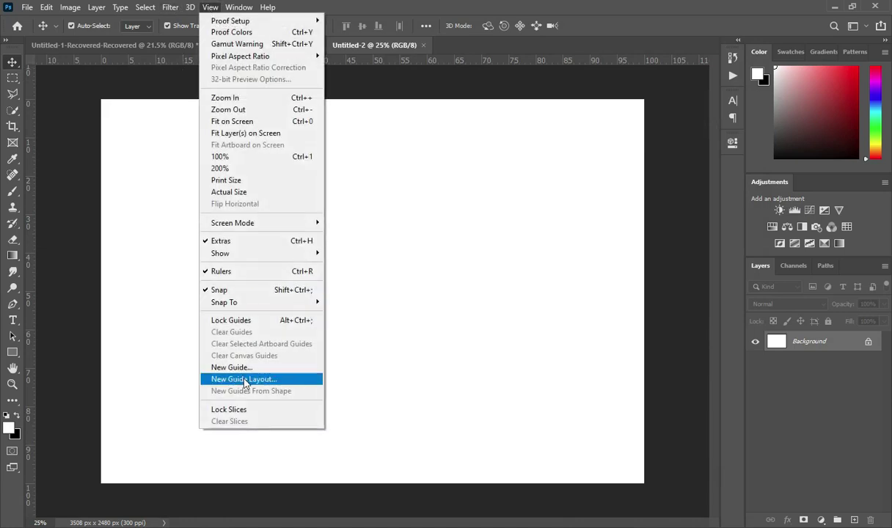
left_click(242, 367)
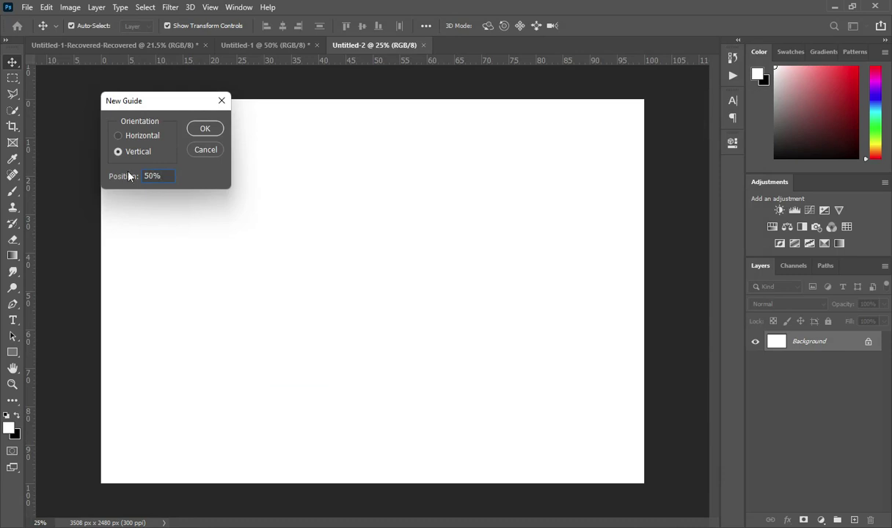
key("Return")
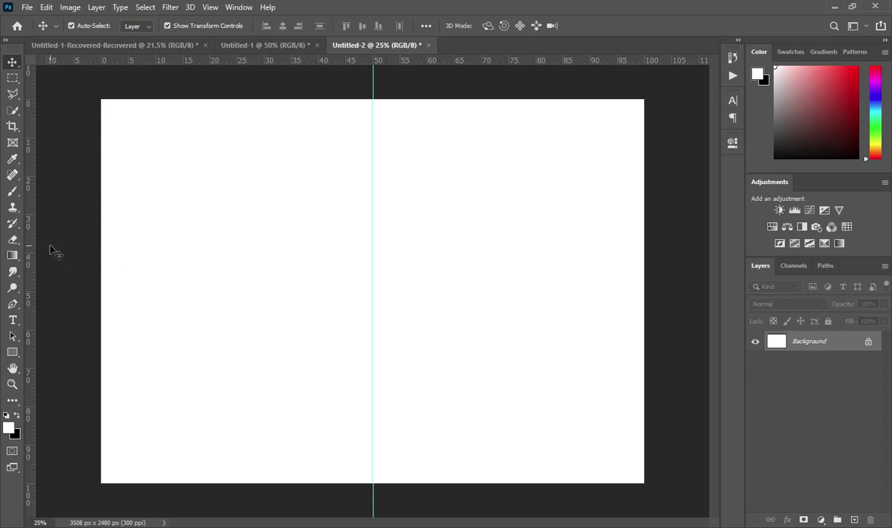
left_click_drag(32, 243, 360, 273)
left_click_drag(32, 251, 386, 261)
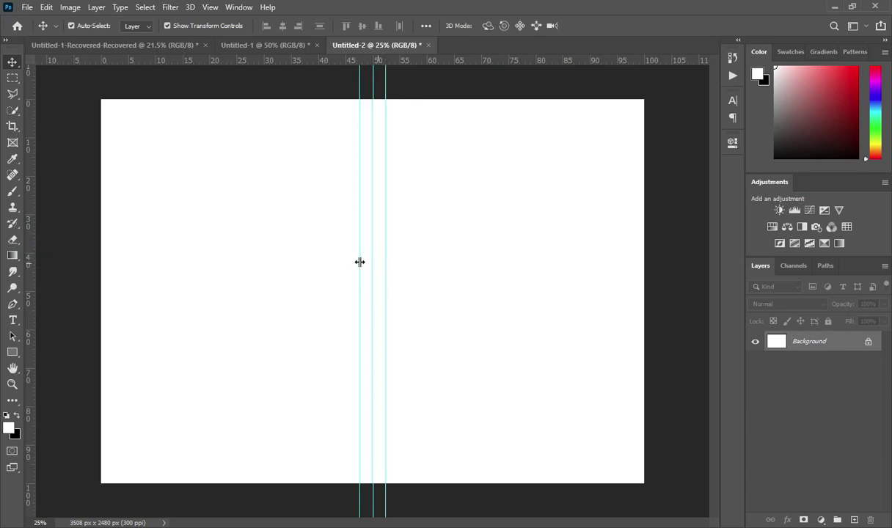
Step: Place margin guides just inside all four edges of the page, about 2 to 3% in from each edge
left_click_drag(279, 60, 284, 110)
left_click_drag(279, 60, 275, 474)
left_click_drag(33, 290, 111, 299)
left_click_drag(30, 267, 632, 338)
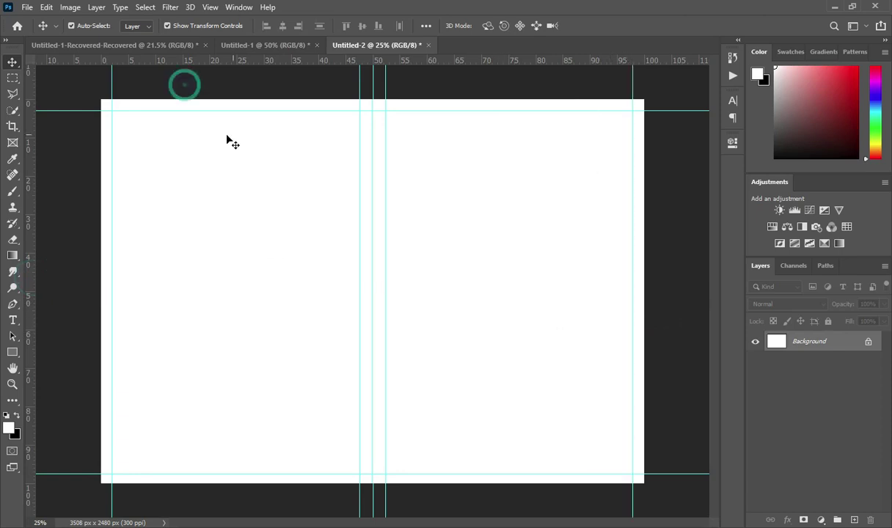
key("ctrl+0")
left_click(8, 7)
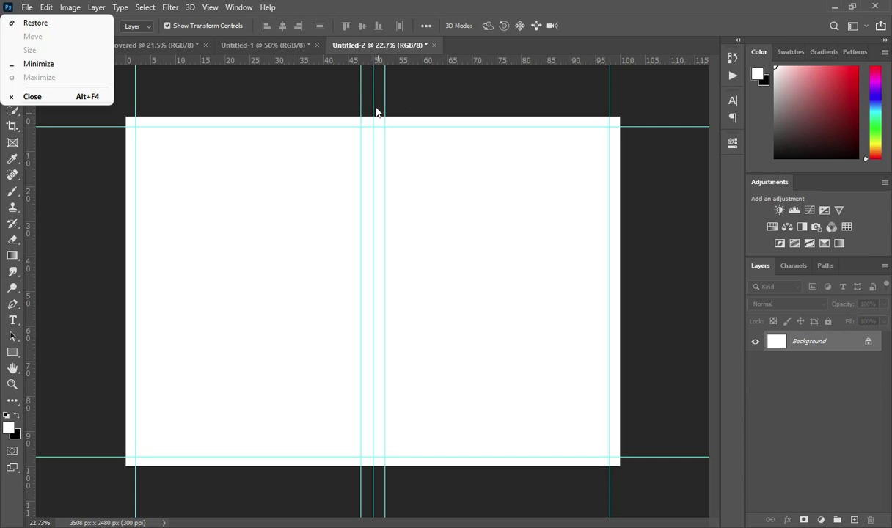
left_click(413, 89)
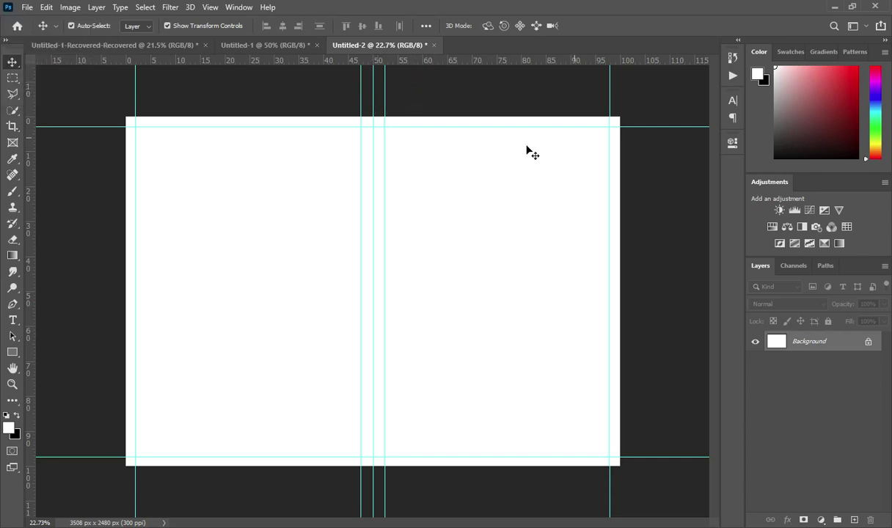
Step: Draw a rectangle of about 1754 by 2481 px covering the half of the page to the right of the centre guide
left_click(28, 354)
left_click(81, 350)
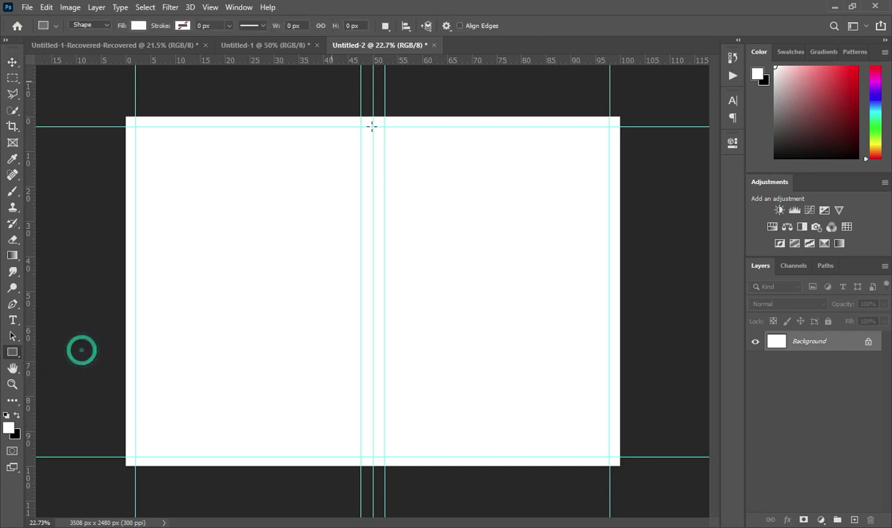
left_click_drag(373, 116, 618, 464)
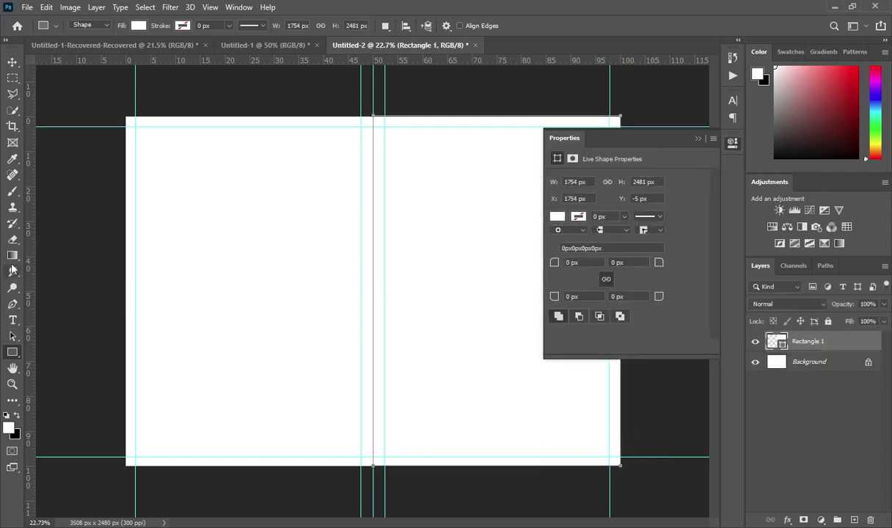
key("v")
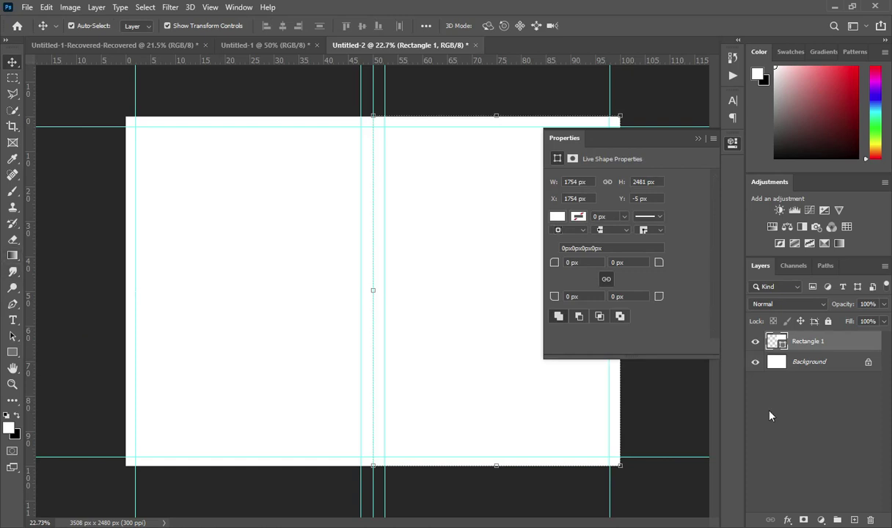
Step: Copy the colour code 592821 from the text document in Notepad and return to the design
key("alt+Tab")
triple_click(98, 246)
key("ctrl+c")
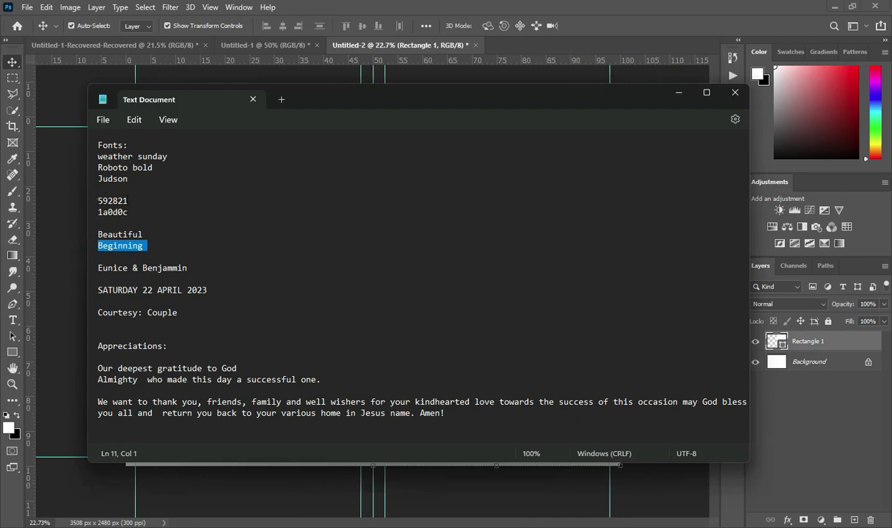
double_click(101, 200)
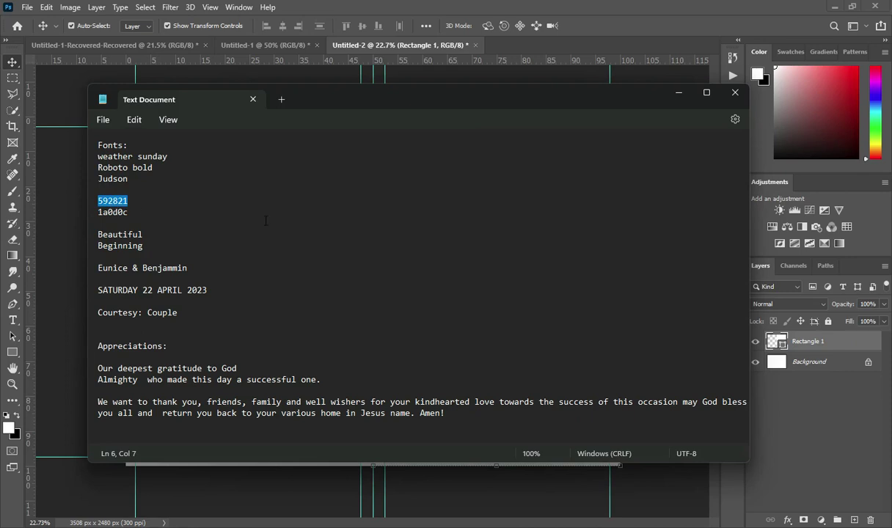
right_click(199, 218)
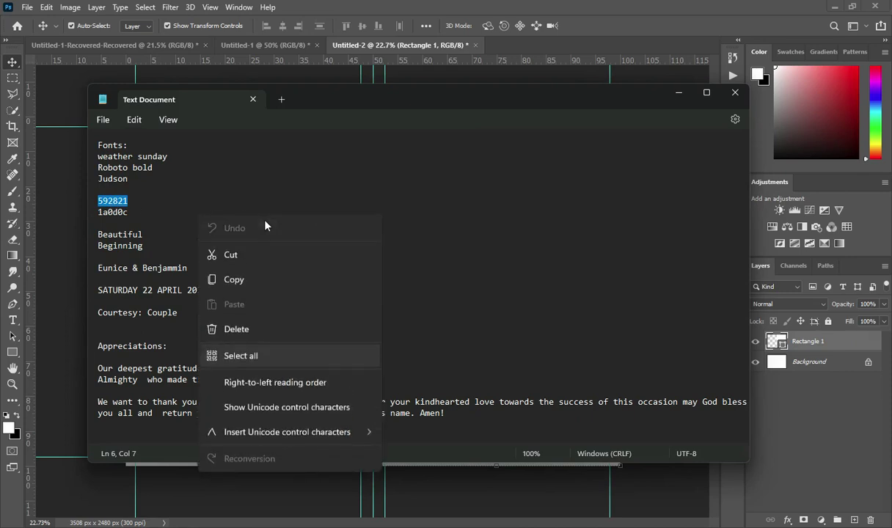
left_click(216, 275)
left_click(677, 94)
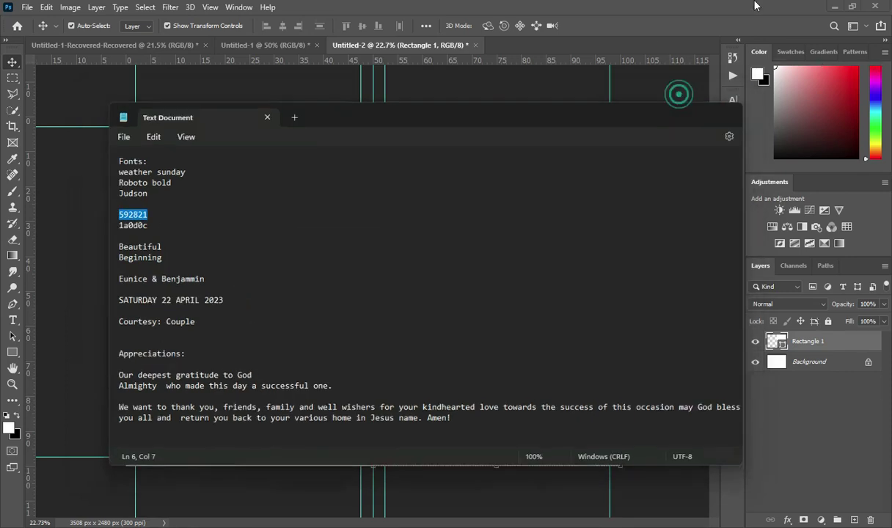
Step: Set the rectangle's fill colour to 592821 and close its shape properties
left_click(574, 224)
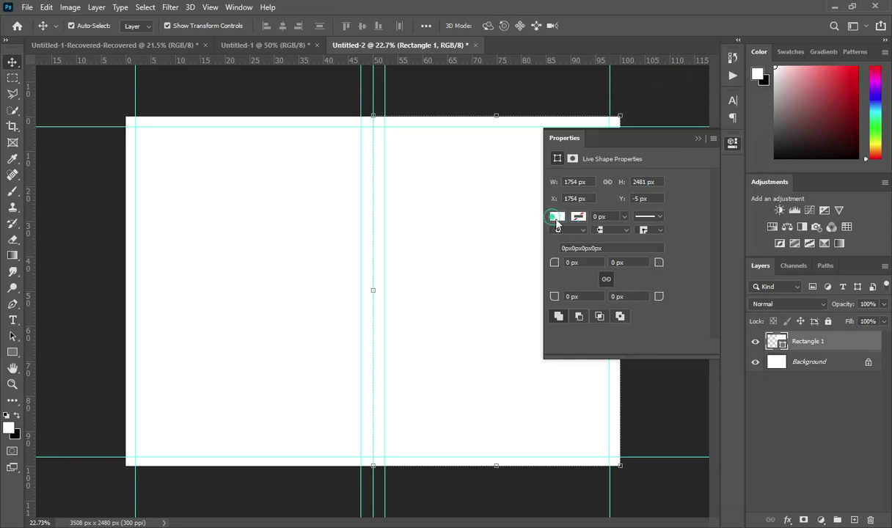
left_click(558, 219)
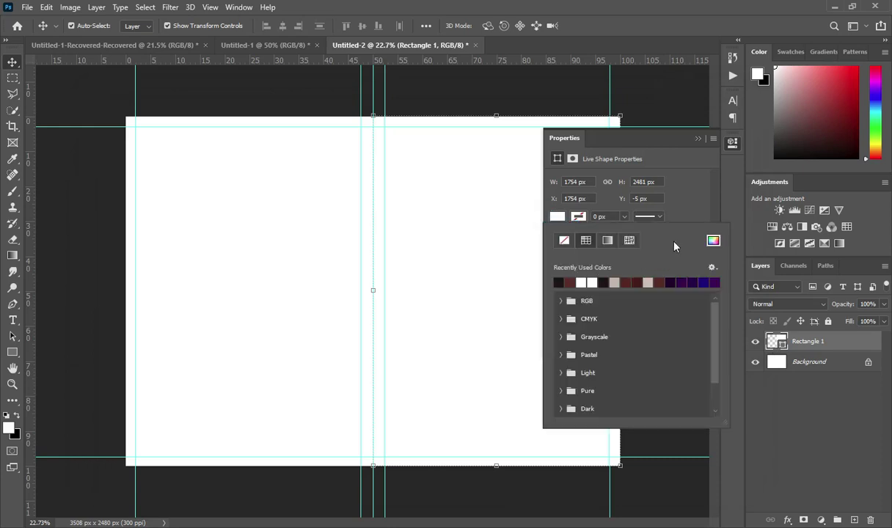
left_click(713, 241)
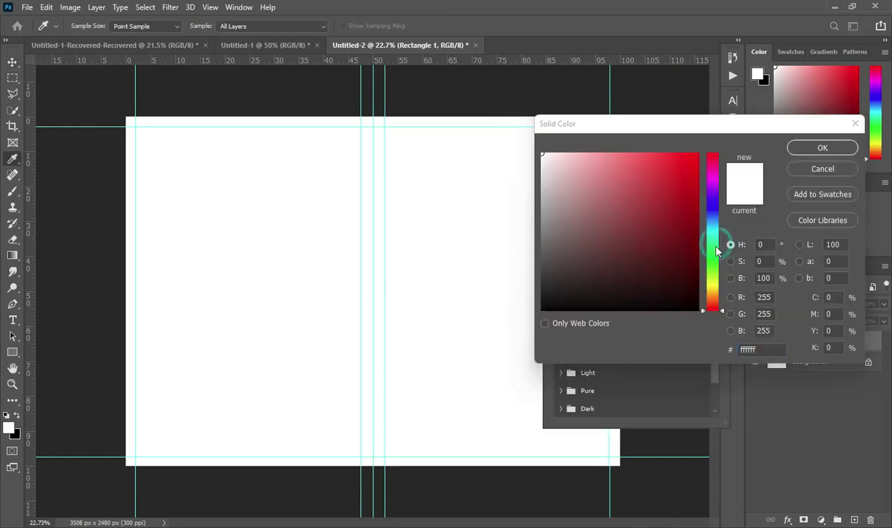
key("ctrl+v")
left_click(758, 350)
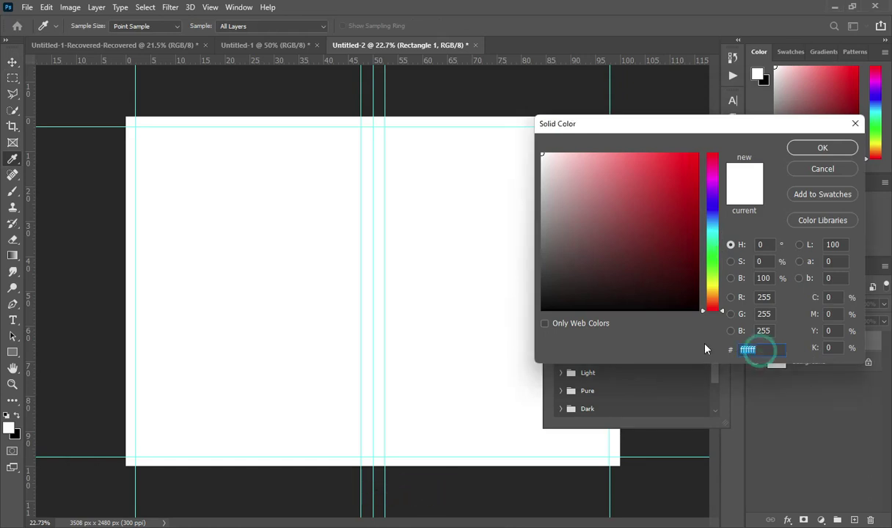
type("592821")
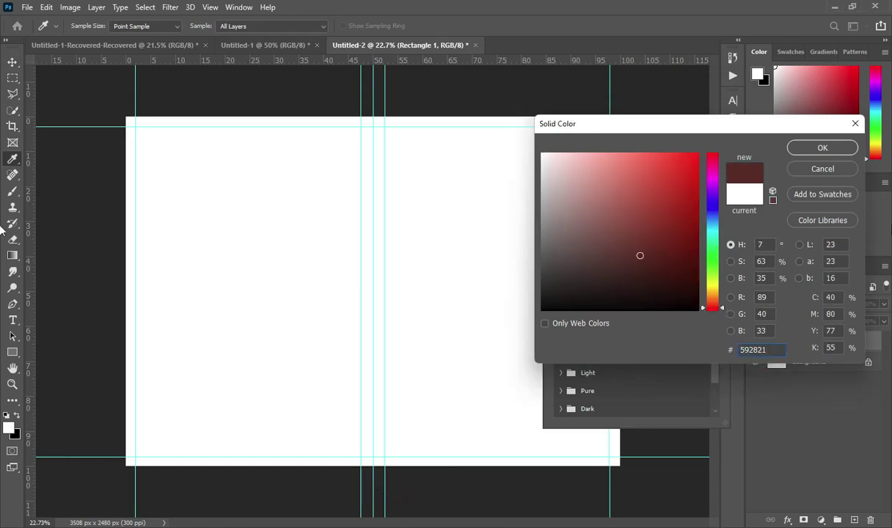
left_click(823, 148)
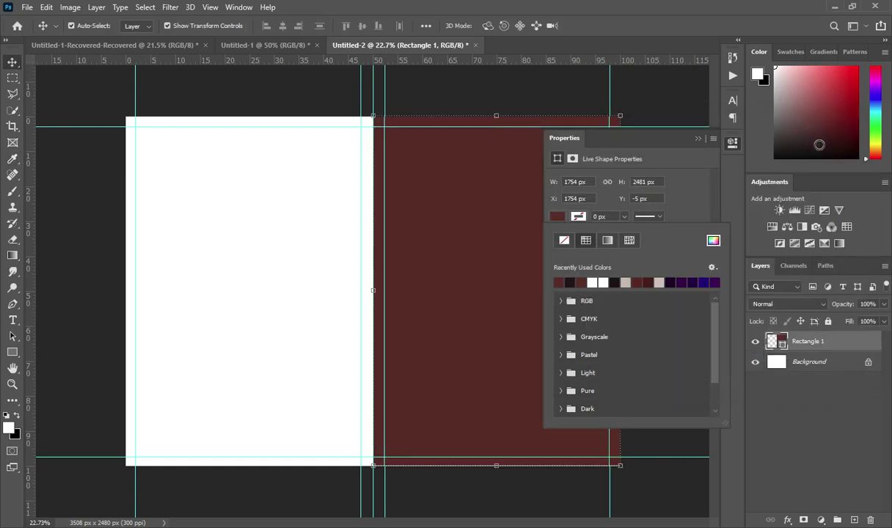
left_click(694, 141)
left_click(697, 139)
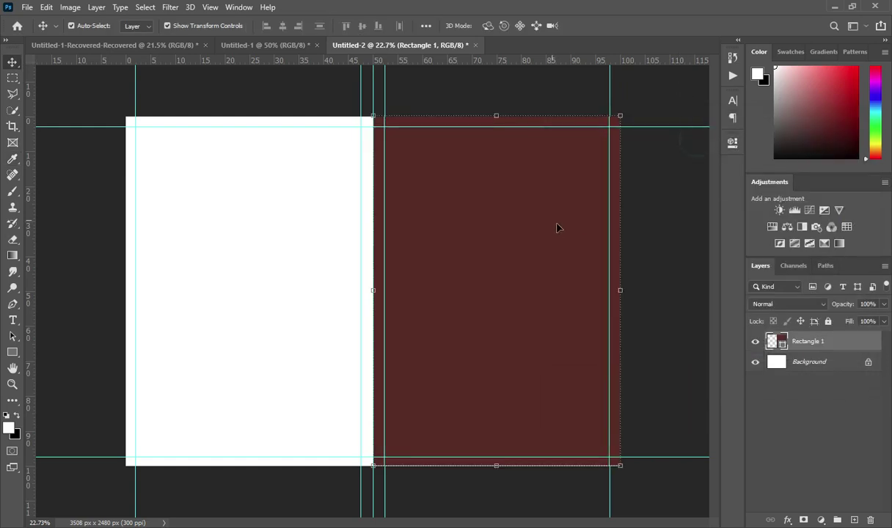
left_click(665, 253)
left_click(508, 359)
Step: Place the image IMG-20230316-WA0006 from the Wedding jotter folder into the document above the rectangle
key("alt+Tab")
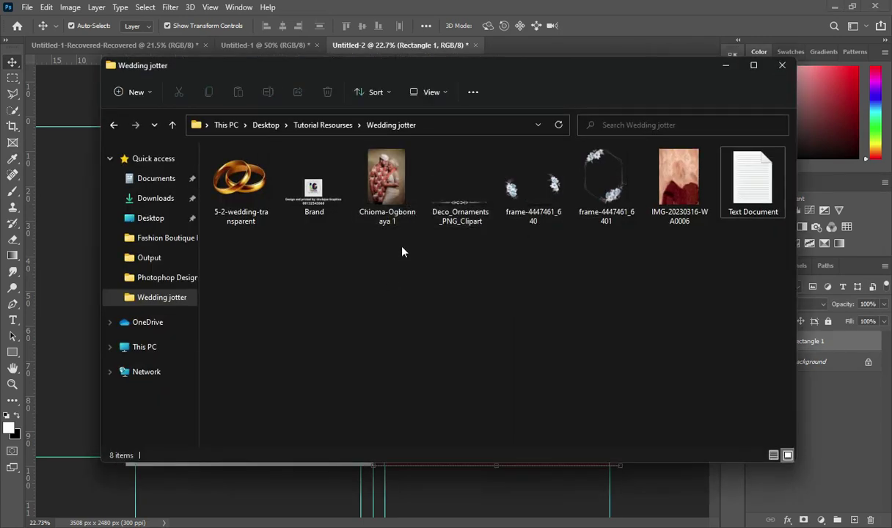
left_click(676, 198)
left_click_drag(676, 198, 471, 482)
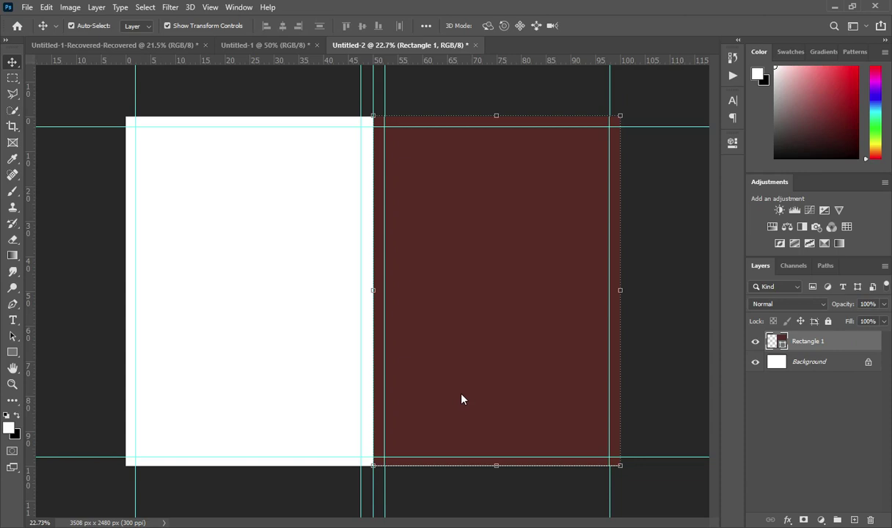
left_click_drag(461, 399, 461, 398)
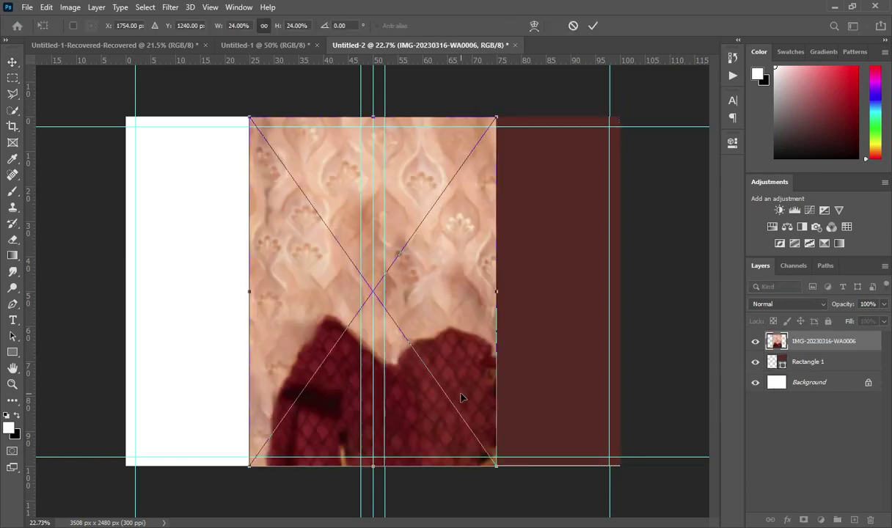
Step: Move the placed image over the brown rectangle and enlarge it slightly past the rectangle's edges
left_click_drag(440, 289, 564, 290)
left_click_drag(502, 466, 496, 482)
left_click_drag(496, 115, 497, 105)
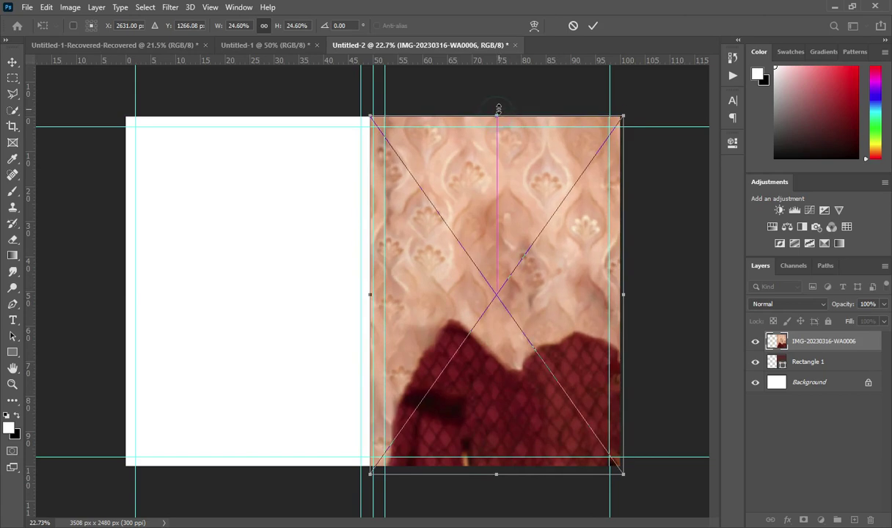
left_click(592, 26)
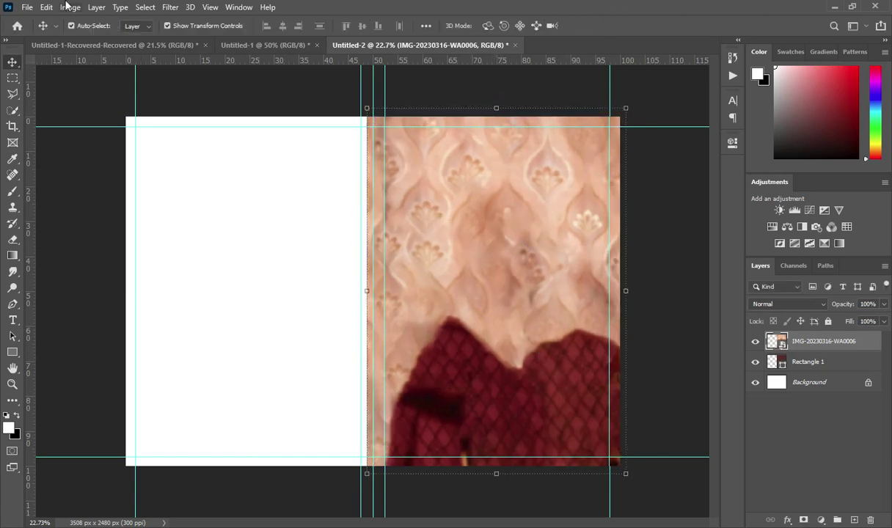
Step: Apply a Gaussian Blur with a 9.6-pixel radius to the placed image
left_click(169, 7)
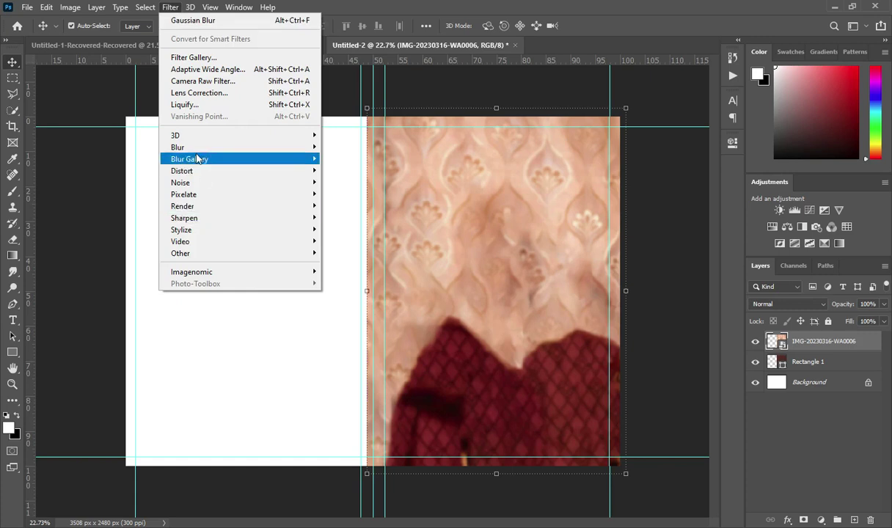
mouse_move(206, 146)
left_click(354, 194)
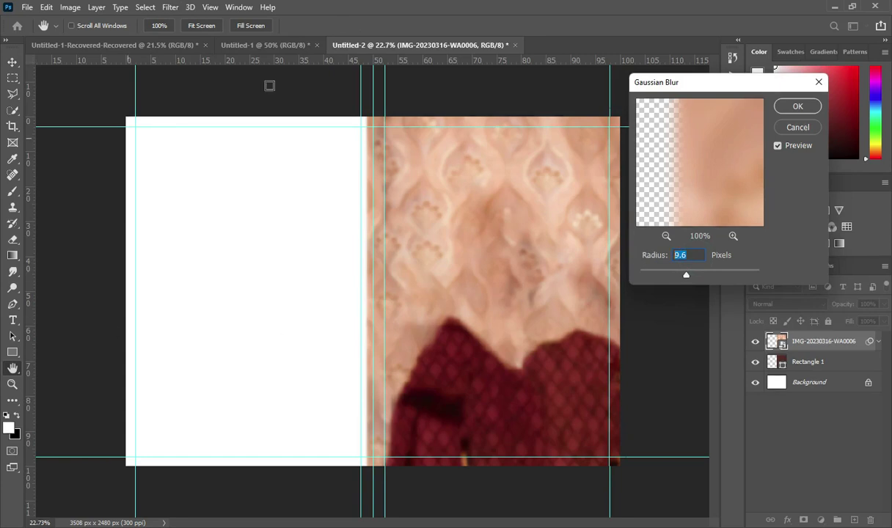
left_click(797, 107)
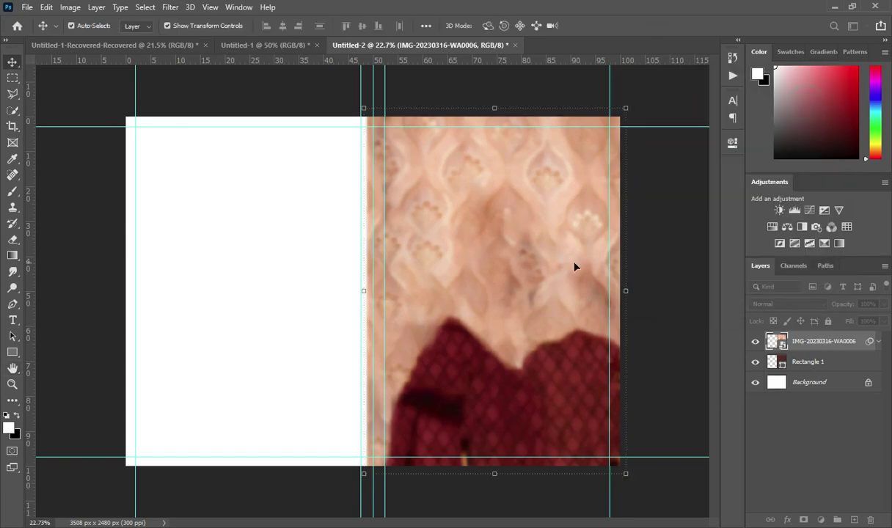
Step: Clip the blurred image layer to the rectangle with a clipping mask
left_click(880, 342)
right_click(825, 341)
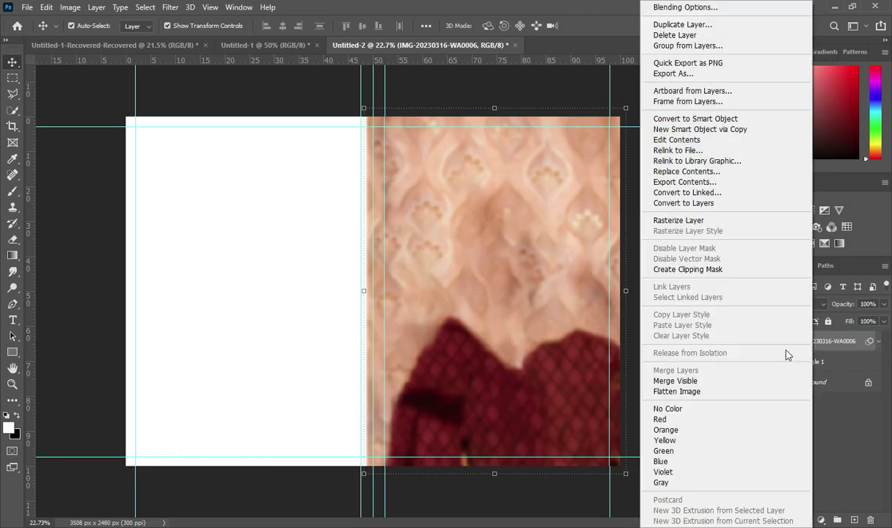
left_click(679, 274)
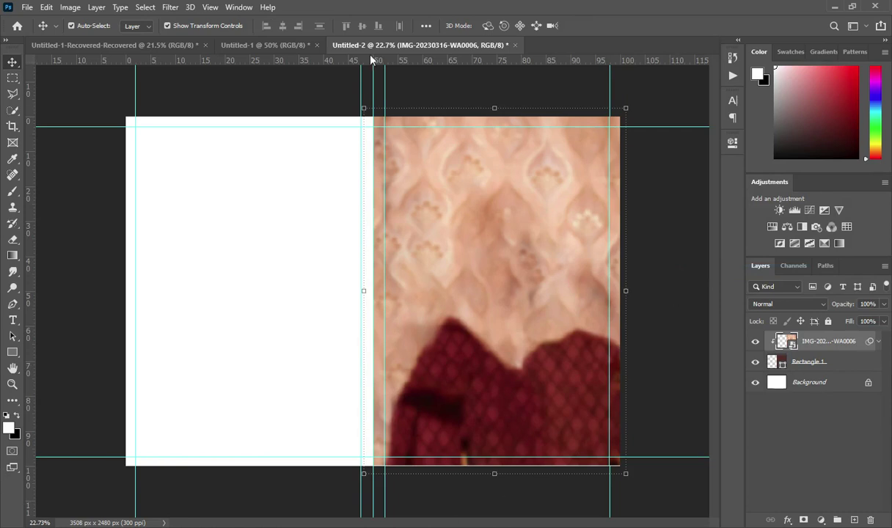
Step: Show the hidden couple cut-out in the Untitled-1 document and bring it into Untitled-2 over the blurred background
left_click(262, 44)
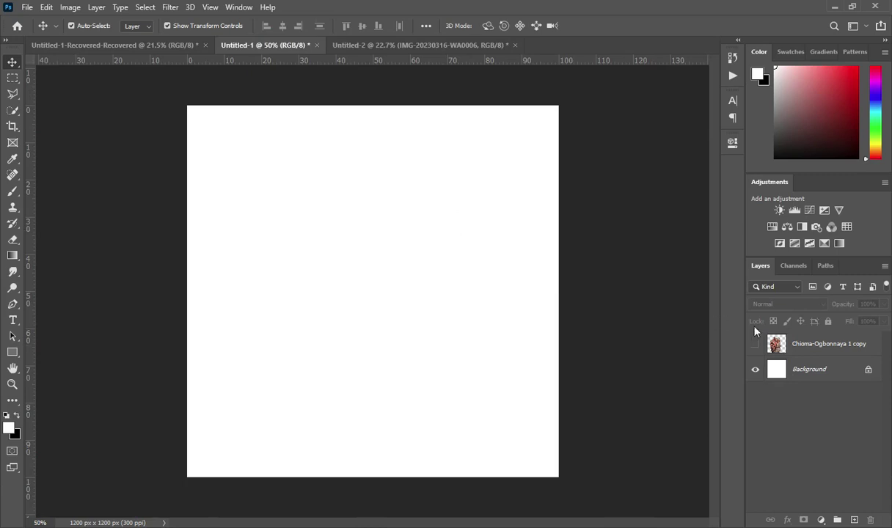
left_click(756, 347)
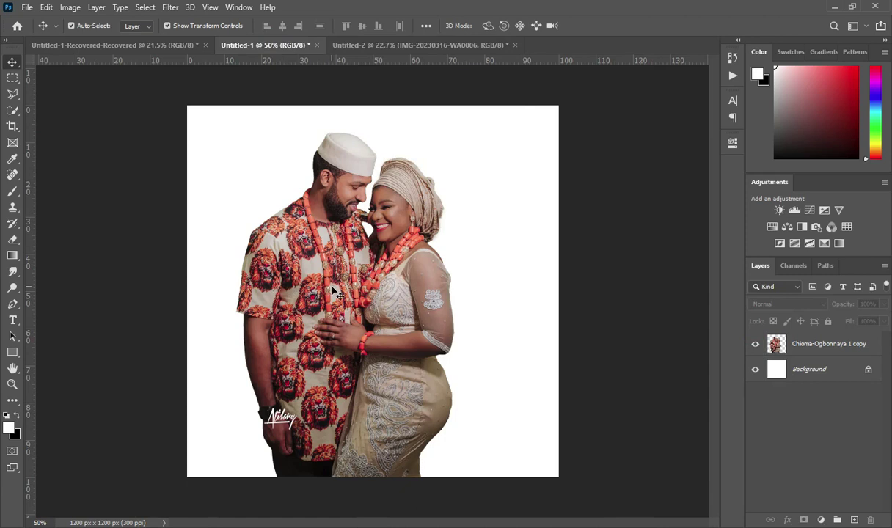
left_click(315, 272)
left_click_drag(332, 290, 463, 207)
left_click_drag(482, 310, 502, 229)
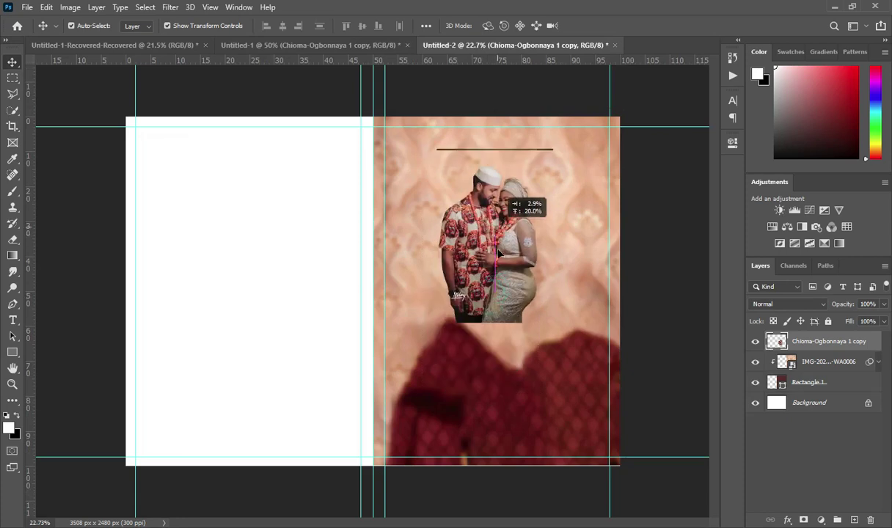
Step: Scale the couple cut-out to about 214% so it fills the front cover down to its lower edge
left_click_drag(495, 323, 516, 468)
left_click_drag(499, 383, 508, 370)
left_click_drag(504, 139, 479, 95)
left_click(613, 27)
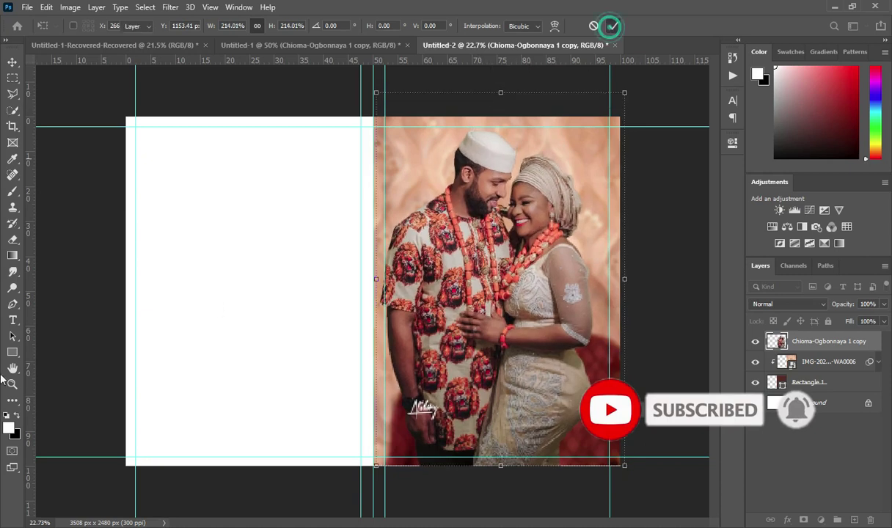
Step: Set the blend mode of the clipped blurred image layer IMG-20230316-WA0006 to Soft Light
left_click(832, 362)
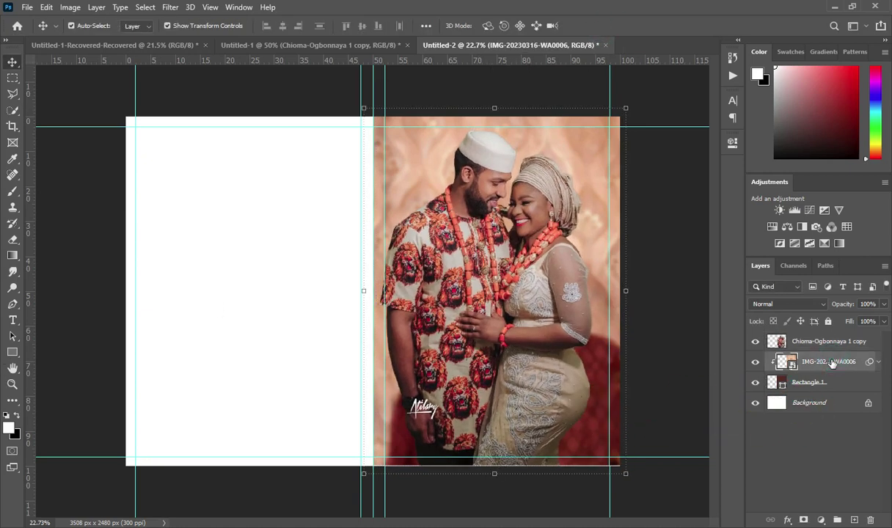
left_click(791, 305)
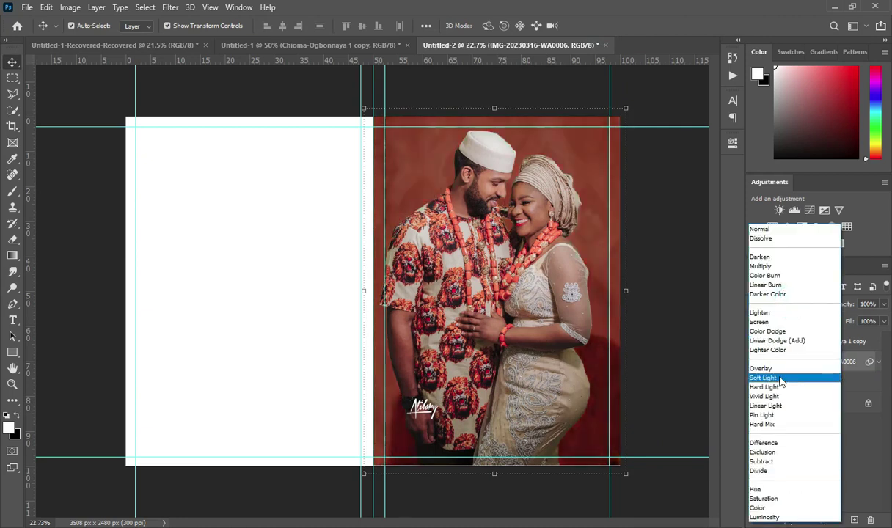
left_click(781, 379)
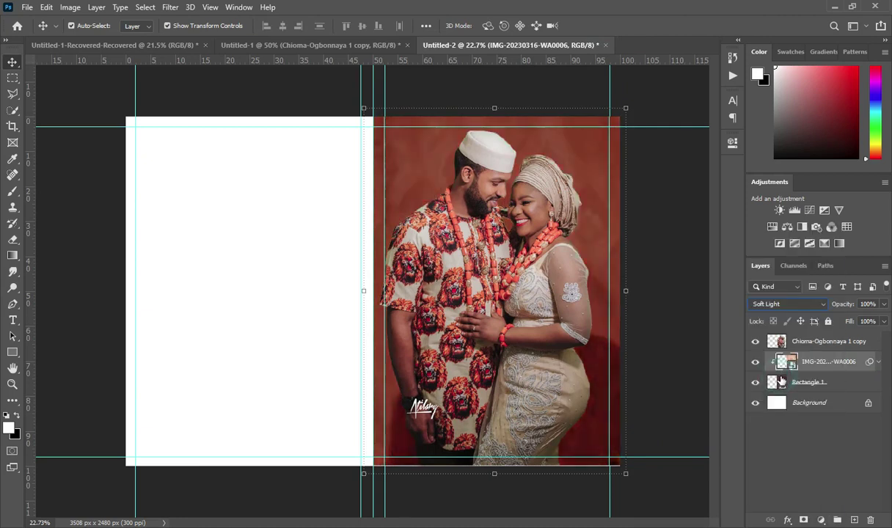
Step: Draw a rectangle about 1754 by 938 px above the couple layer, covering the lower part of the front cover
left_click(781, 341)
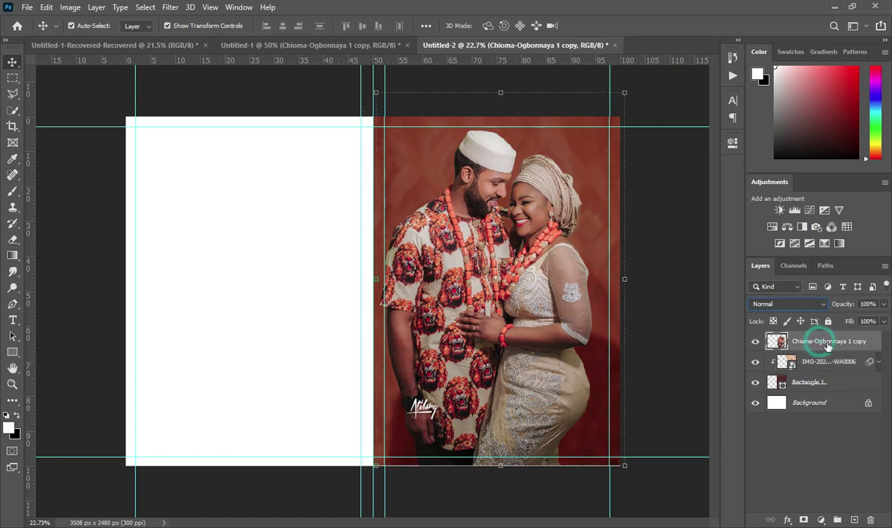
left_click(13, 353)
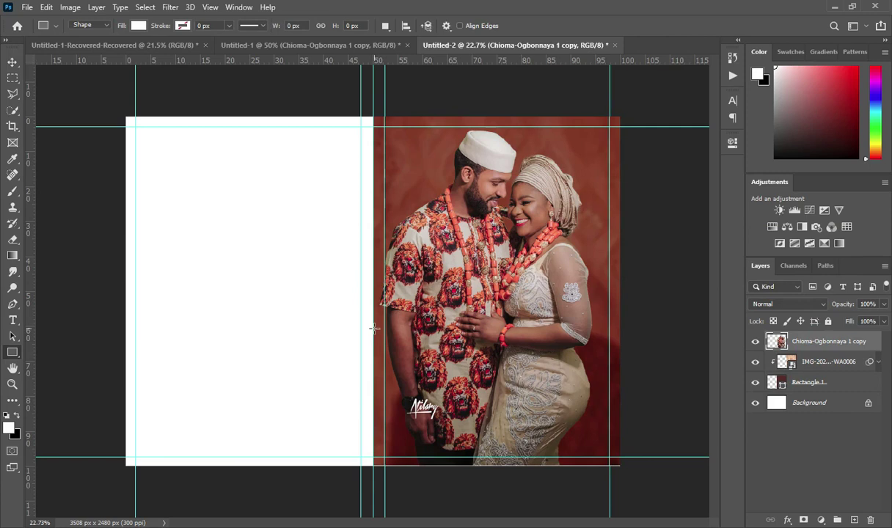
left_click_drag(372, 333, 620, 466)
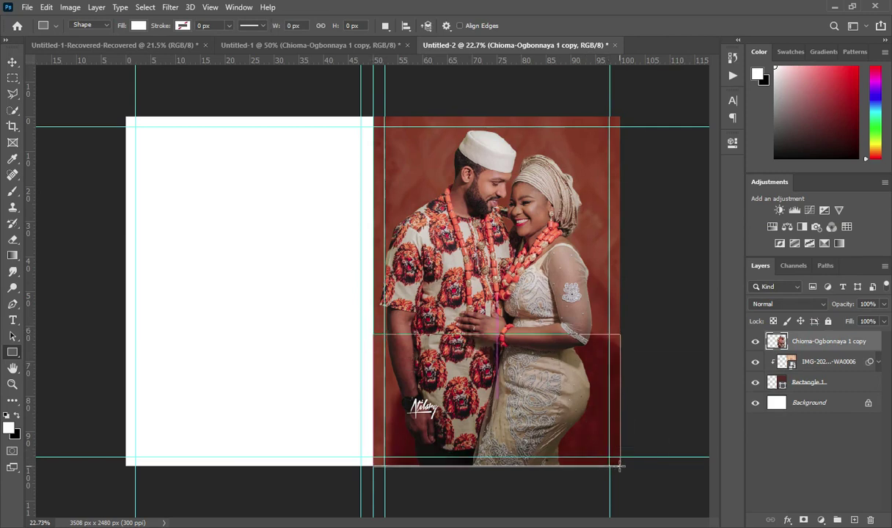
left_click(698, 138)
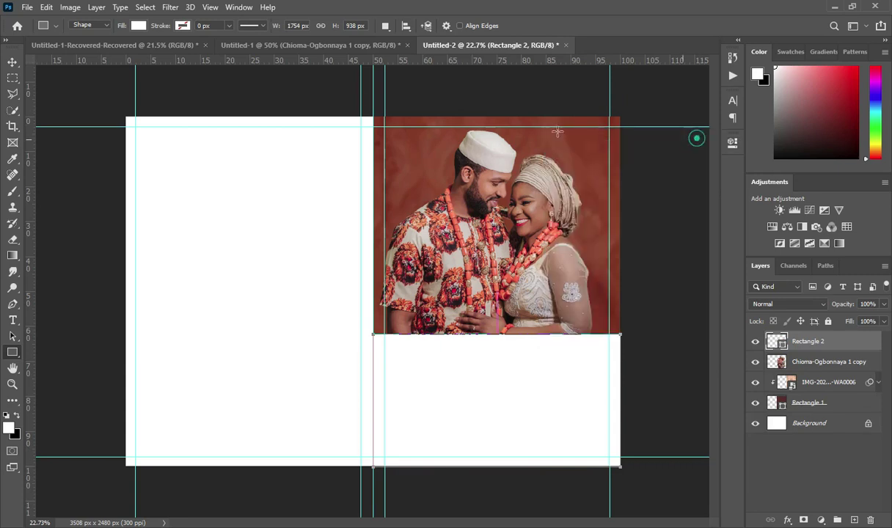
left_click(14, 63)
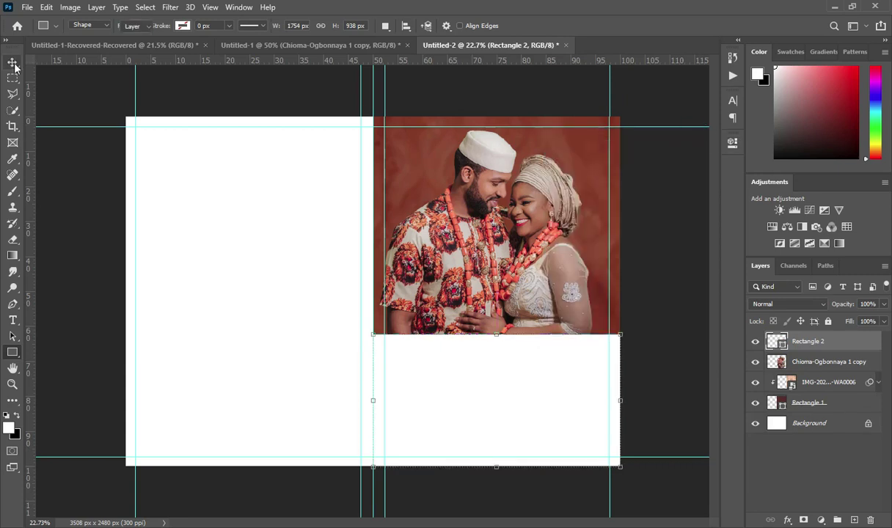
Step: Change the new rectangle's fill colour to 592821
double_click(784, 351)
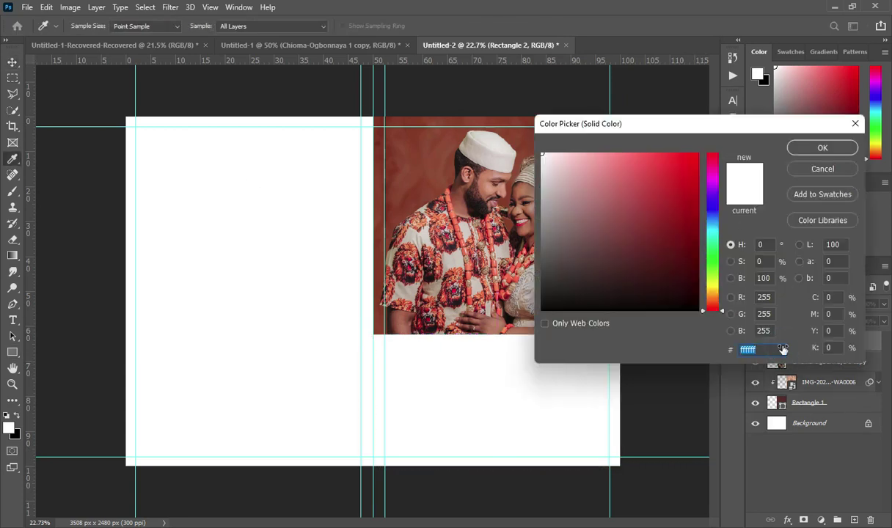
type("592821")
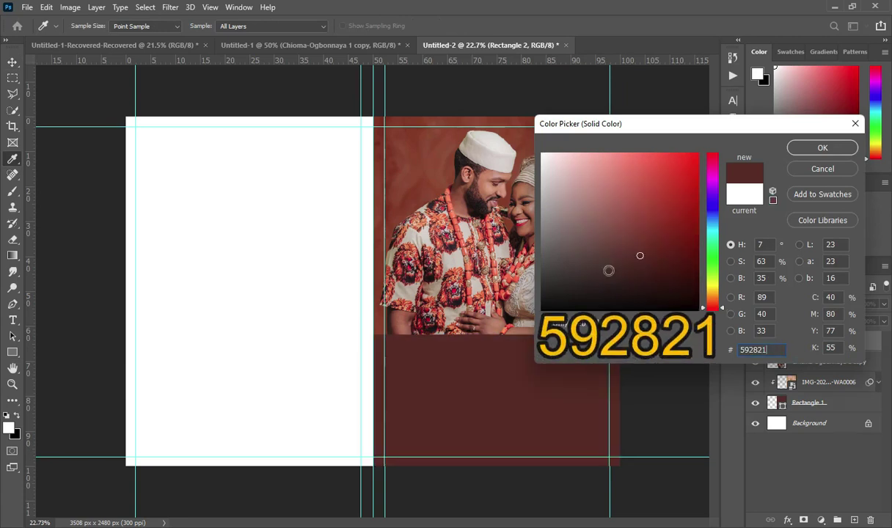
left_click(820, 149)
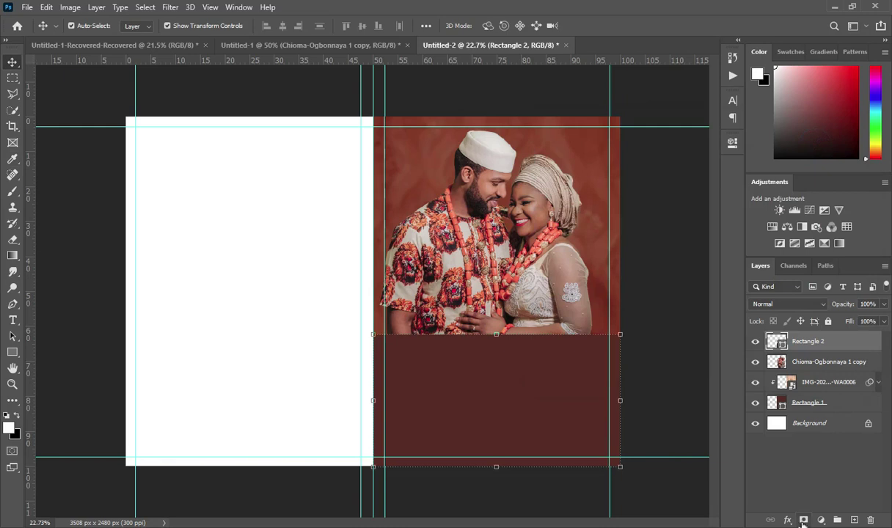
Step: Add a layer mask to the new rectangle and fade its upper edge with a black-to-transparent linear gradient
left_click(804, 519)
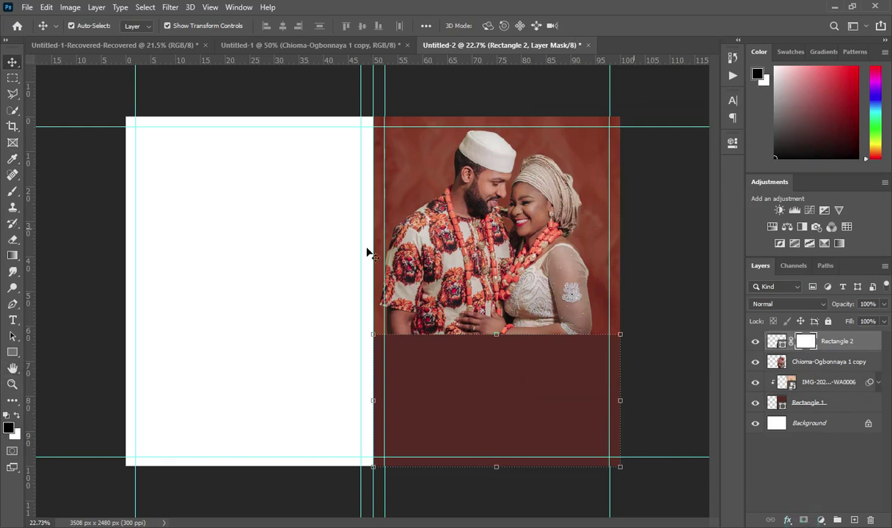
left_click(13, 255)
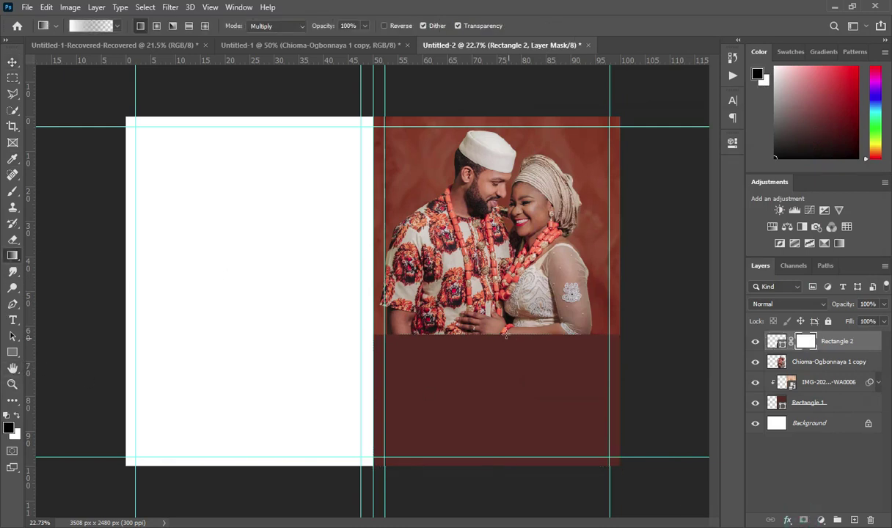
left_click_drag(502, 345, 496, 308)
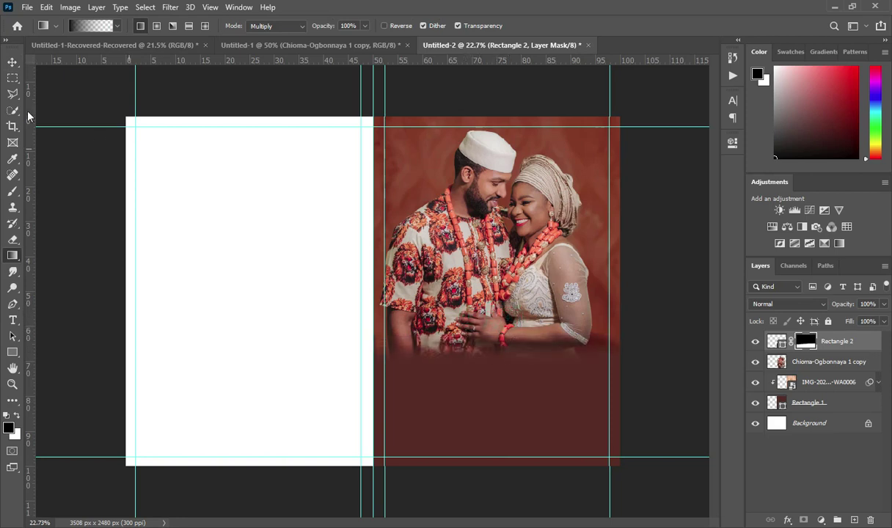
left_click(13, 62)
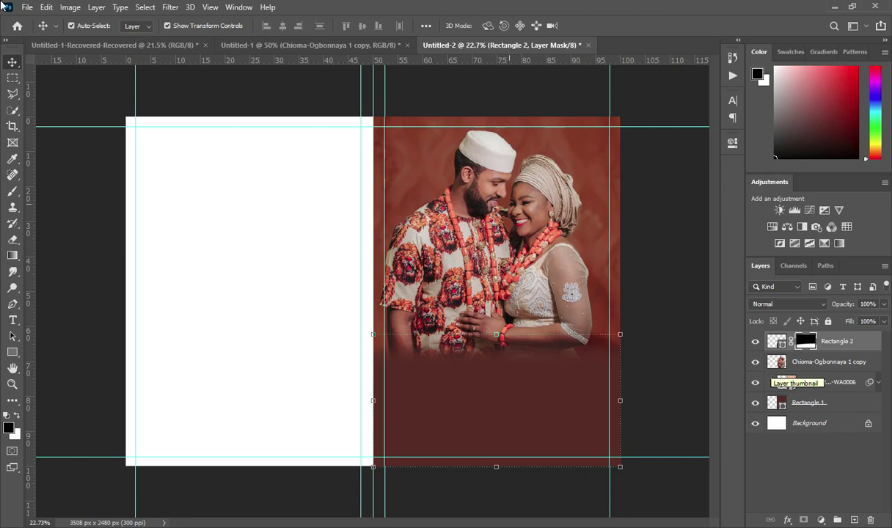
Step: Set the opacity of the masked Rectangle 2 layer to 81% and deselect it
left_click(844, 340)
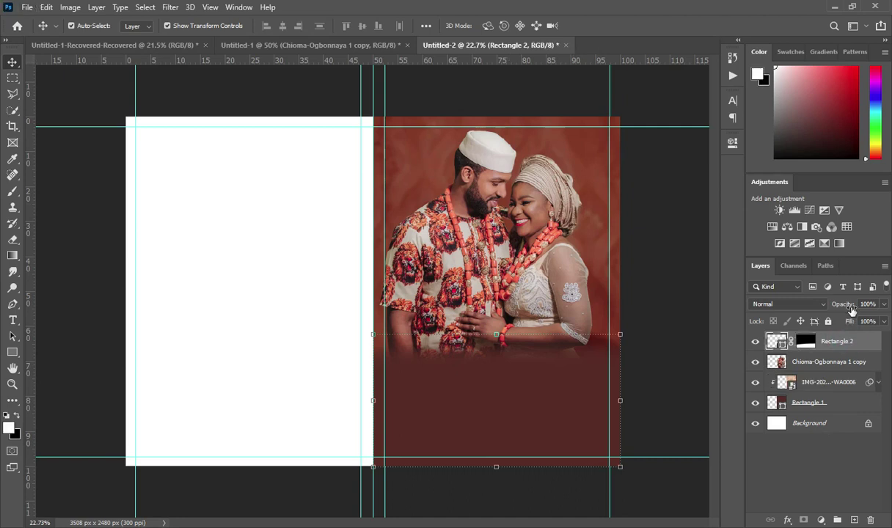
left_click(877, 304)
type("81")
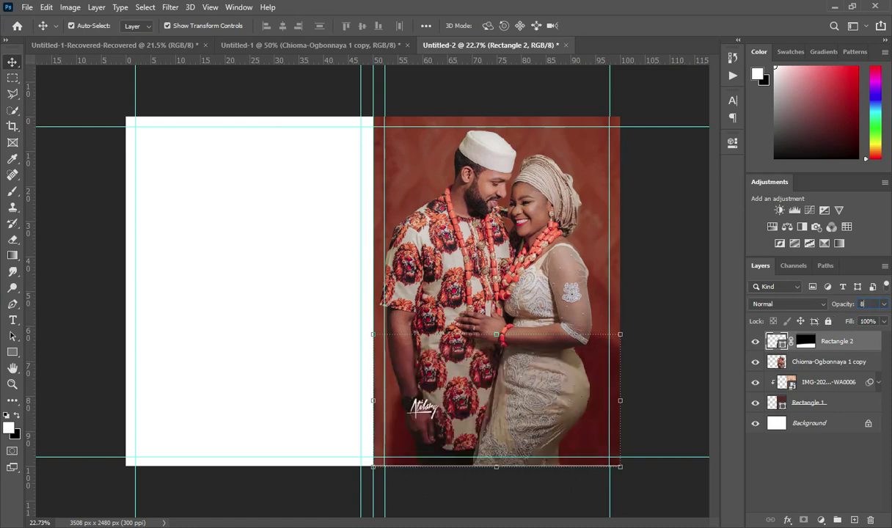
left_click(657, 325)
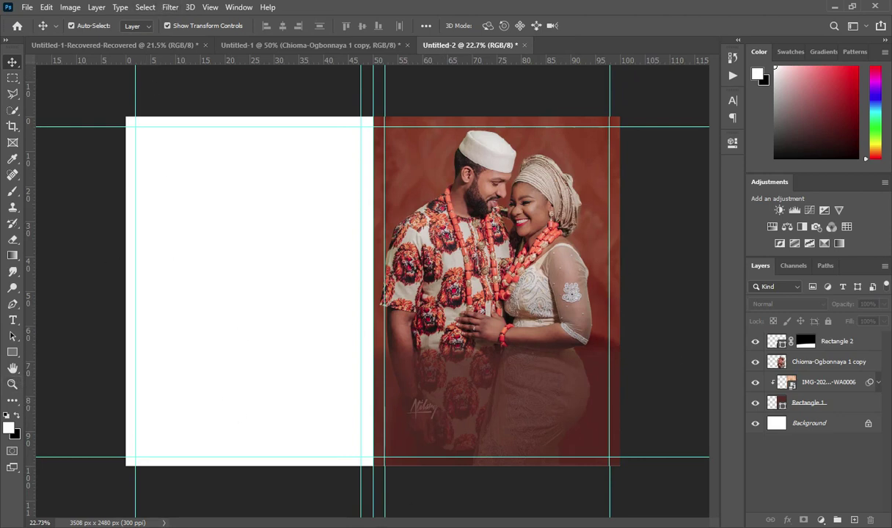
Step: Place the floral image frame-4447461_640 from the Wedding jotter folder into the document as the top layer
key("alt+Tab")
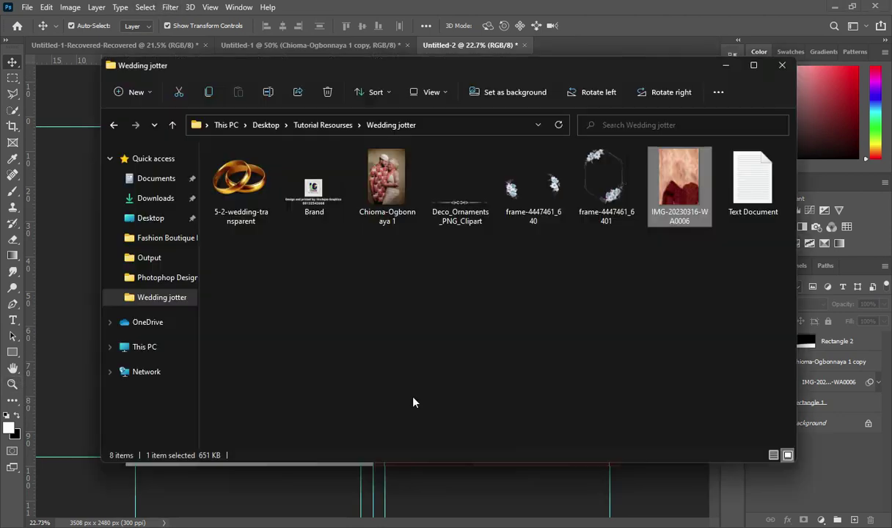
left_click(539, 199)
left_click_drag(511, 193, 418, 467)
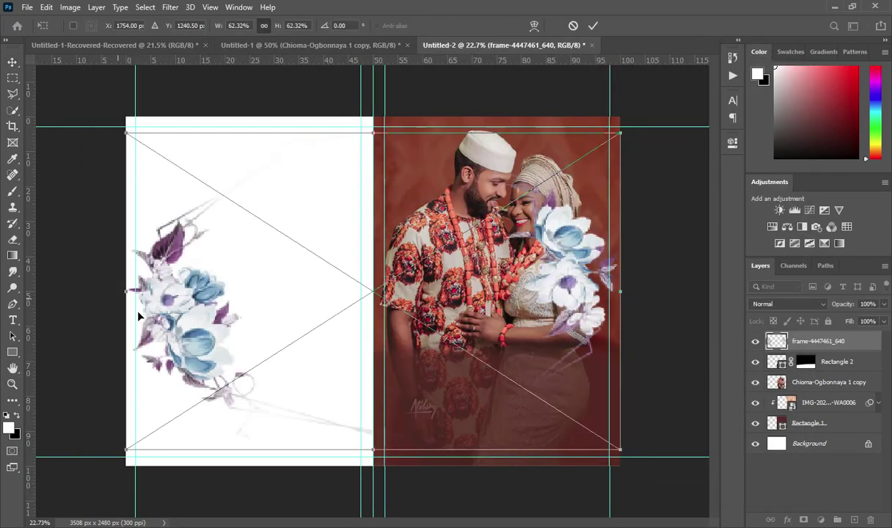
Step: Scale the floral frame to about 28% and fit it between the front cover's vertical margin guides over the faded area
left_click_drag(127, 290, 379, 290)
left_click_drag(470, 292, 485, 393)
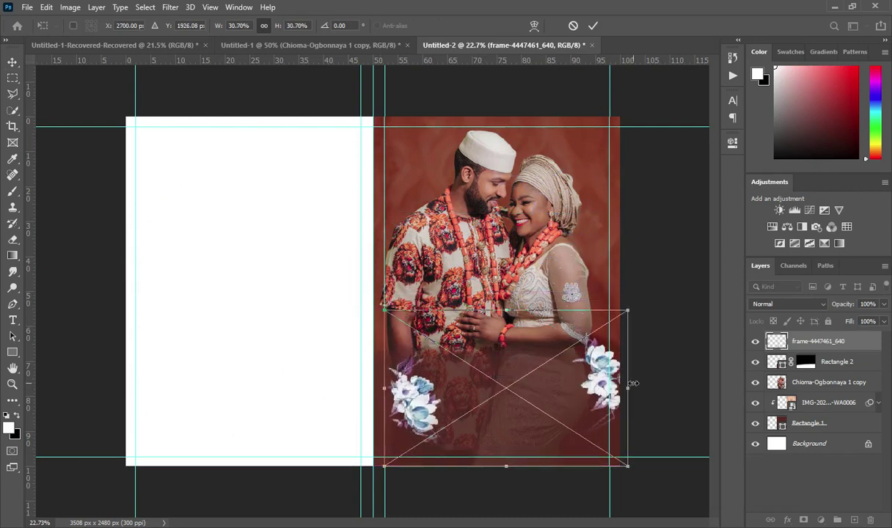
left_click_drag(631, 387, 612, 389)
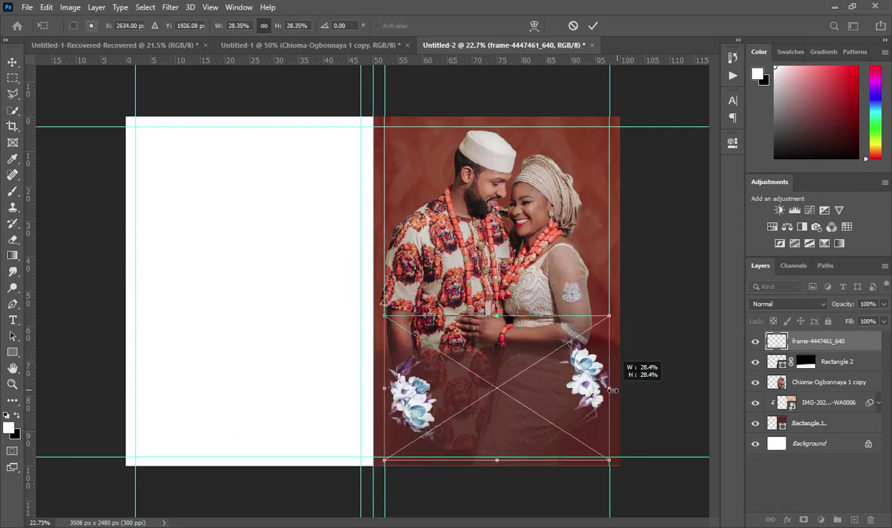
left_click(593, 25)
left_click(659, 214)
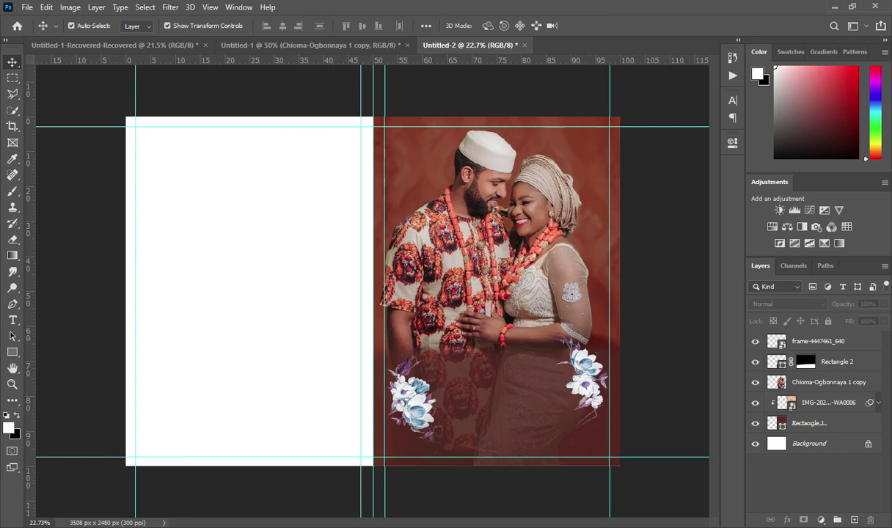
Step: Switch to the Text Document in Notepad, copy the first partner's name from the couple's names line, and minimize the notes
key("alt+Tab")
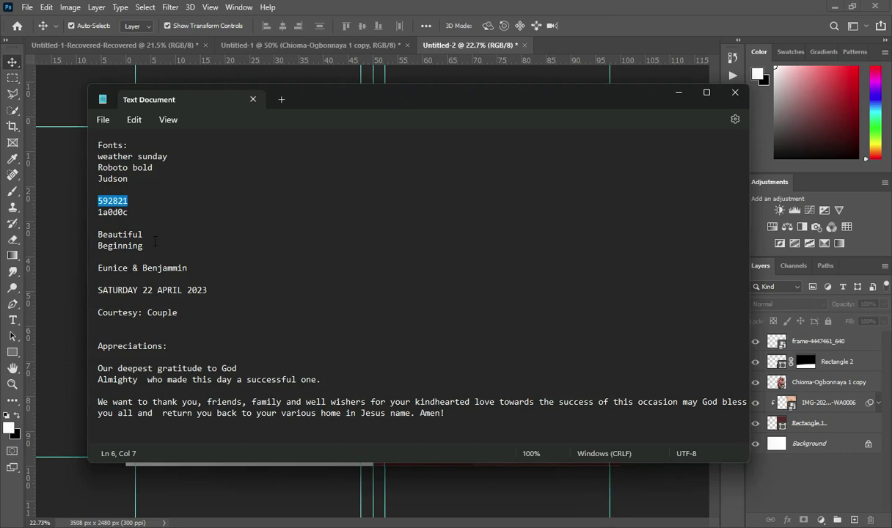
key("ctrl+c")
double_click(99, 268)
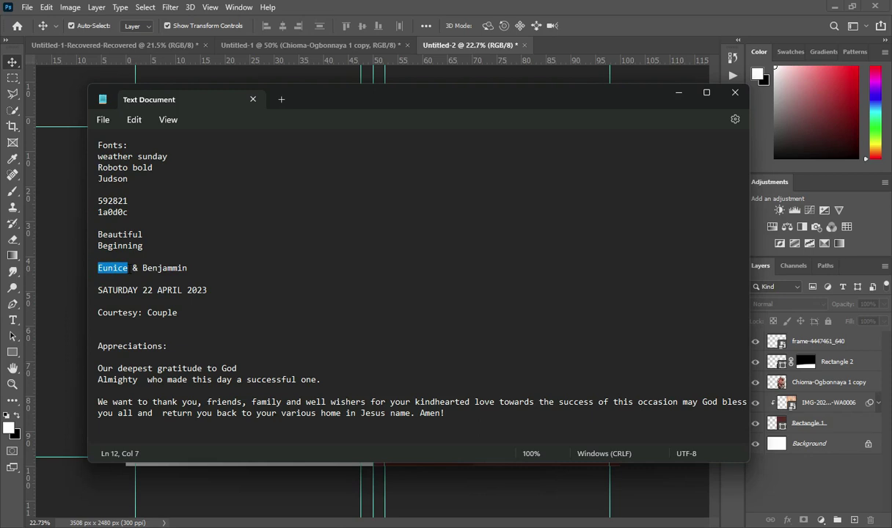
left_click(679, 93)
Step: Add the copied name as a white 13 pt Judson Bold text layer just above the flowers on the front cover
key("t")
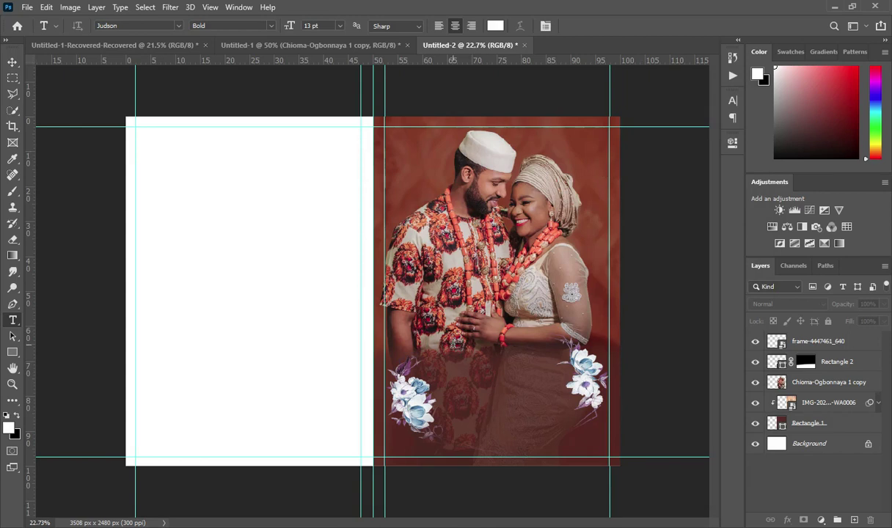
left_click(453, 342)
key("ctrl+v")
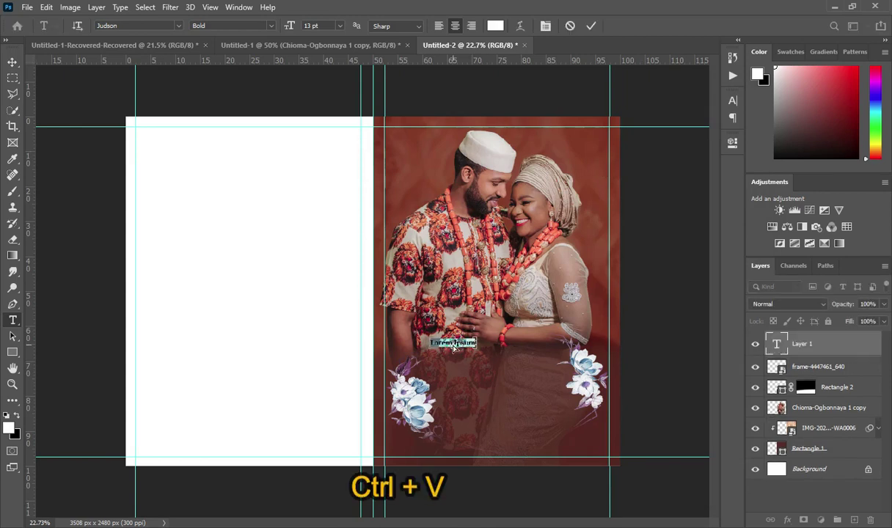
left_click(590, 26)
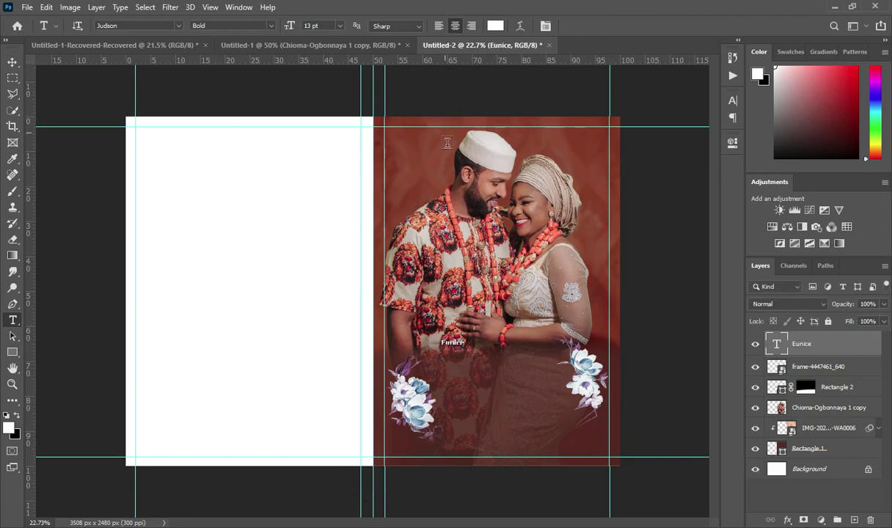
Step: Enlarge the name text to about 65.93 pt so it spans much of the width above the flowers
left_click_drag(294, 28, 305, 28)
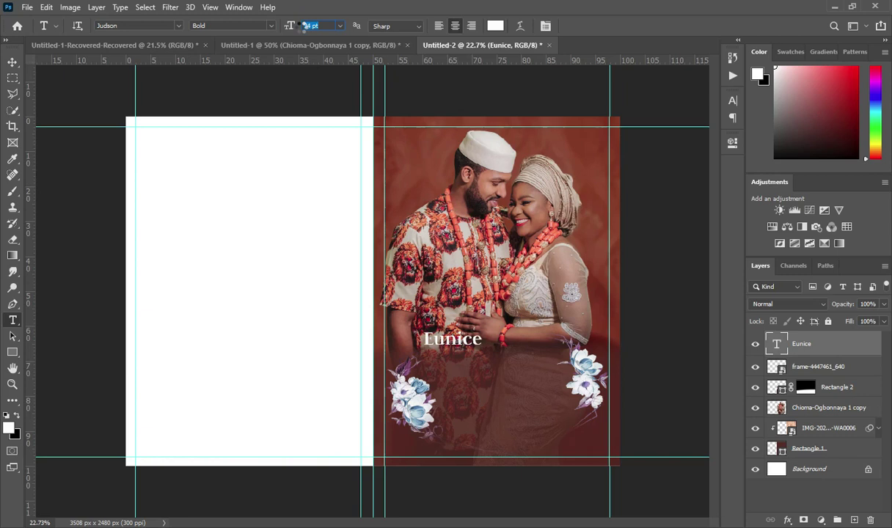
left_click(15, 64)
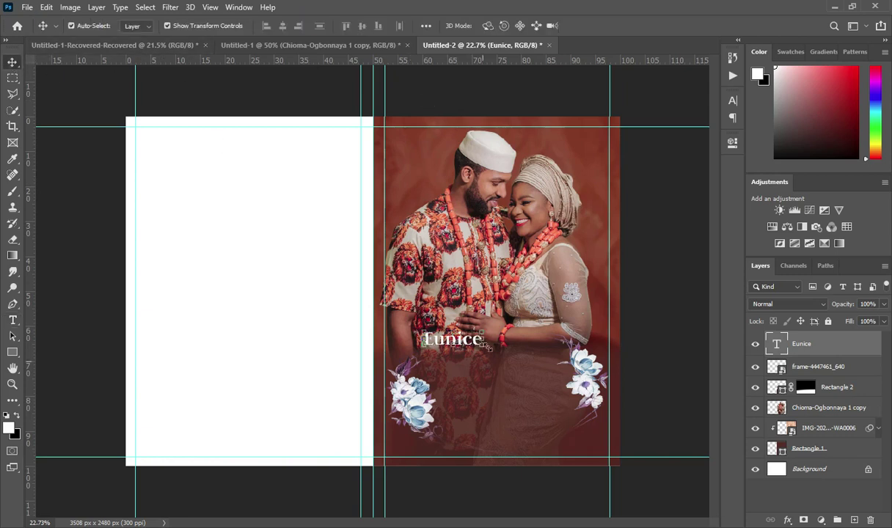
key("ctrl+t")
mouse_move(541, 346)
left_mouse_down()
mouse_move(547, 314)
mouse_move(546, 359)
left_mouse_up()
left_click(614, 26)
key("t")
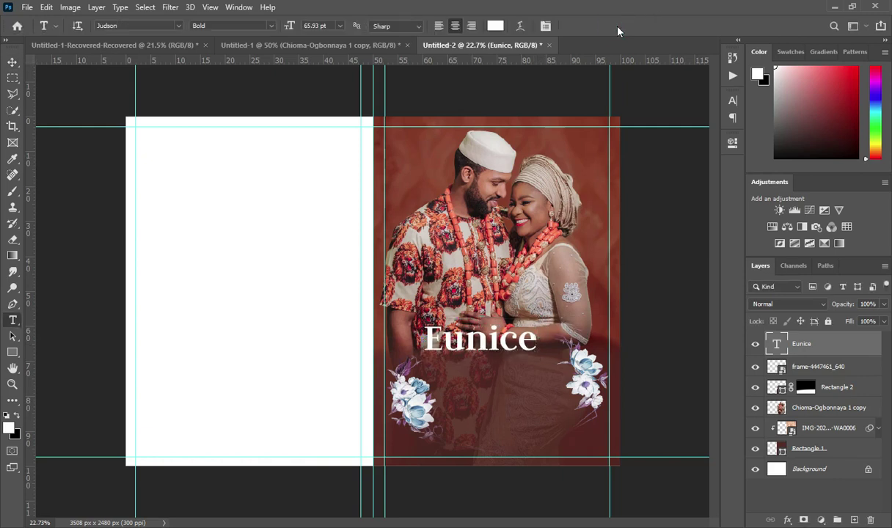
Step: Change the name text's font to Weather Sunday and move it slightly down between the flowers
left_click(178, 25)
left_click(160, 100)
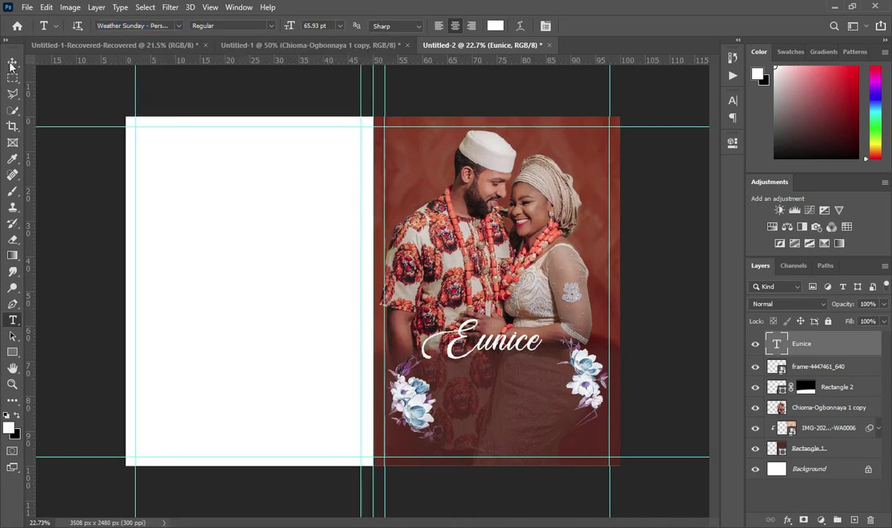
left_click(12, 62)
mouse_move(489, 355)
left_mouse_down()
mouse_move(483, 368)
mouse_move(492, 374)
left_mouse_up()
Step: Apply a black drop shadow to the name text with distance 9 px, spread 11% and size 29 px
left_click(788, 519)
left_click(802, 517)
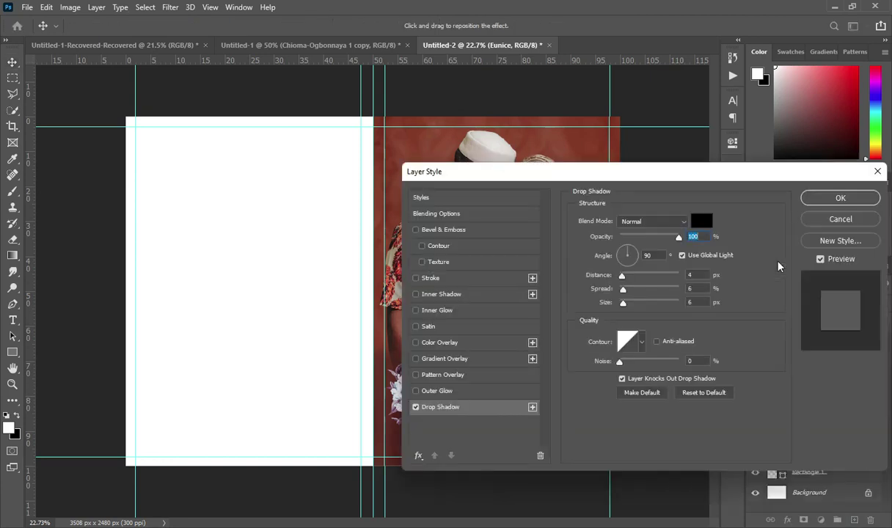
left_click_drag(592, 181, 750, 158)
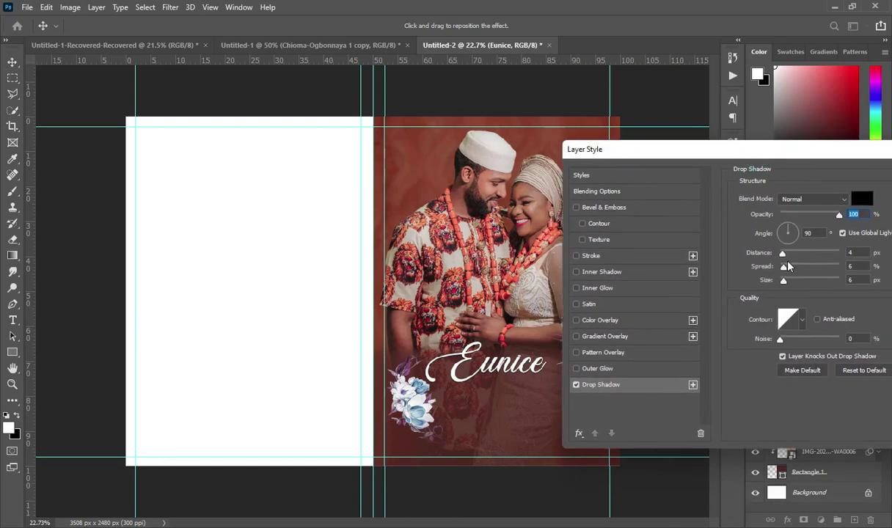
left_click_drag(782, 254, 787, 258)
left_click_drag(789, 259, 790, 260)
left_click(787, 258)
left_click_drag(783, 268, 786, 271)
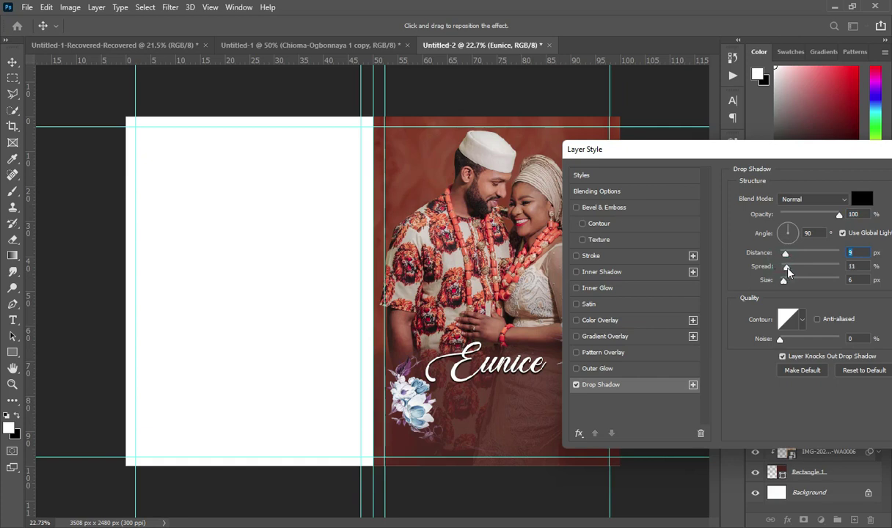
left_click(787, 268)
left_click_drag(784, 280, 792, 284)
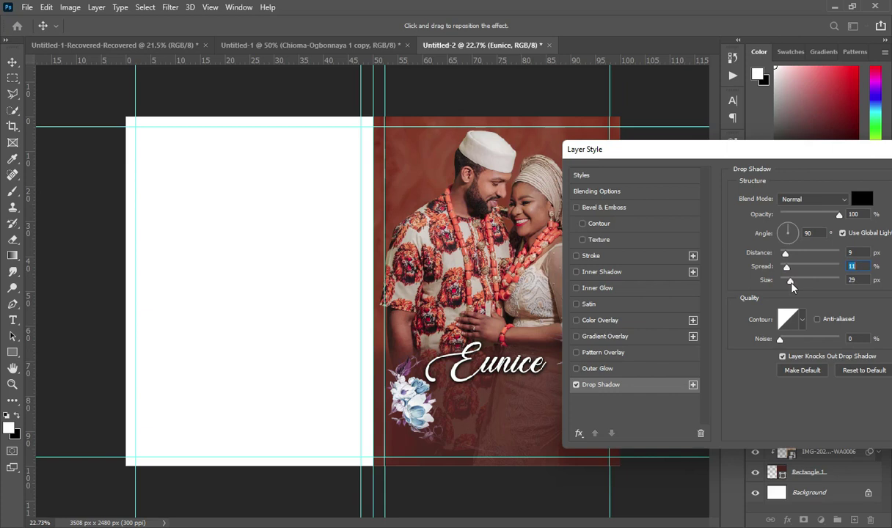
key("Tab")
left_click_drag(831, 156, 605, 135)
left_click(774, 155)
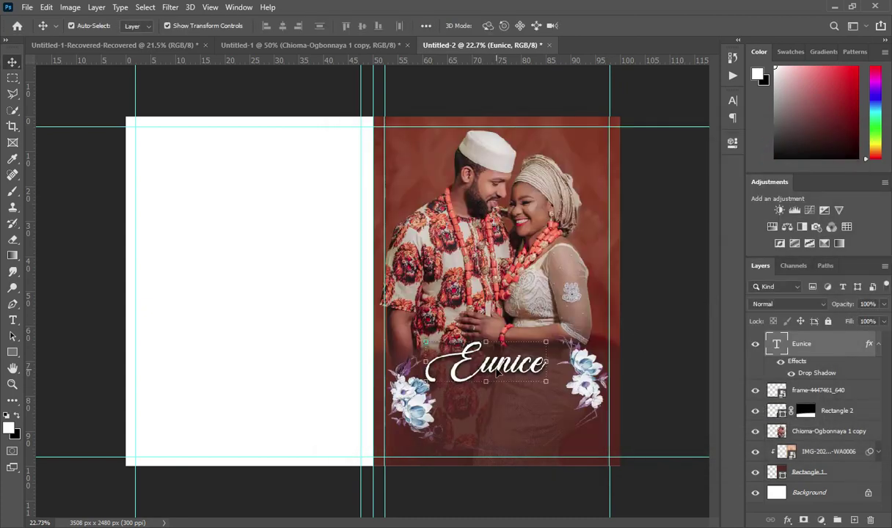
Step: Draw a white circle about 153 px in diameter with the Ellipse tool below the name text
scroll(506, 371, "up", 2)
scroll(528, 366, "down", 3)
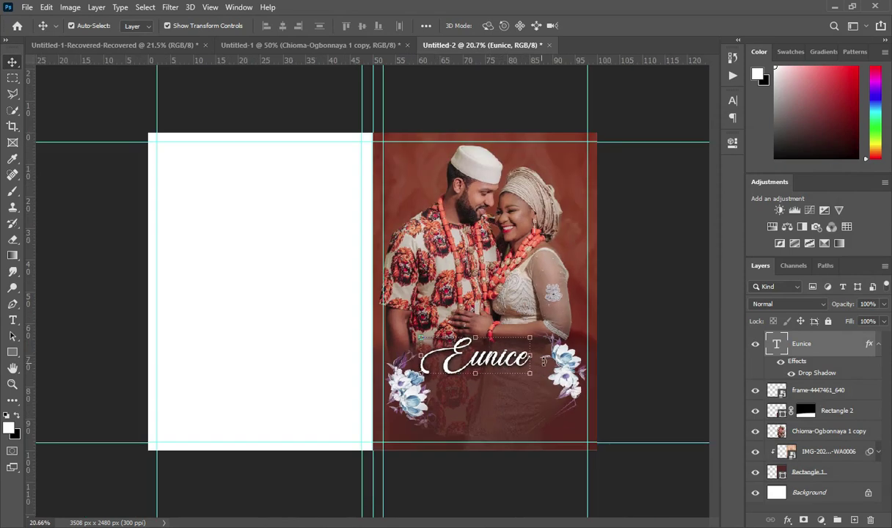
scroll(495, 363, "up", 2)
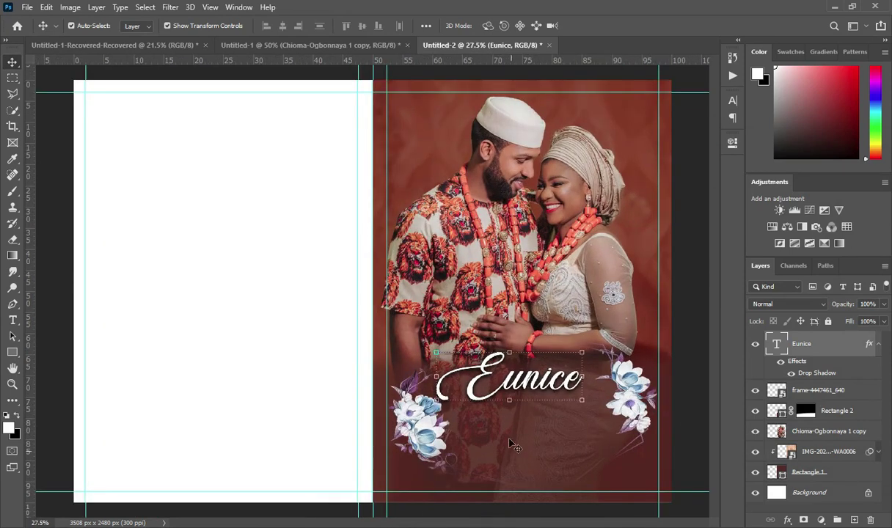
left_click(12, 336)
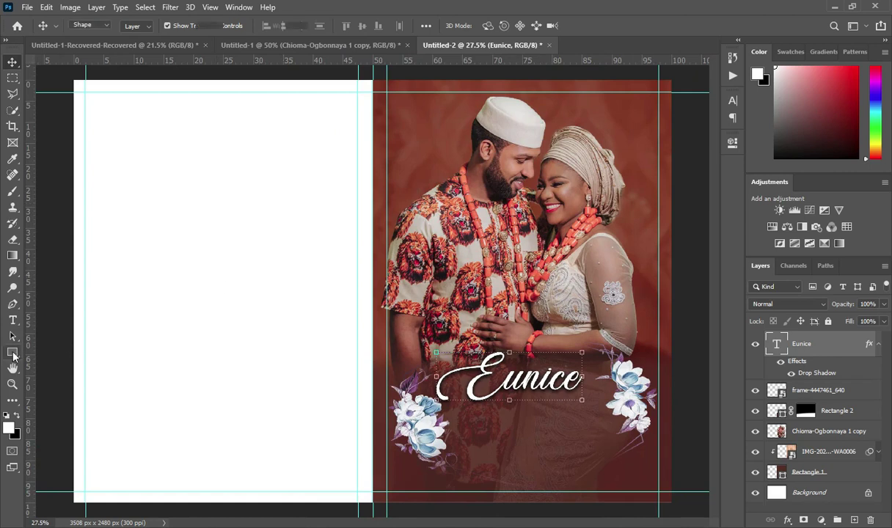
left_click(13, 352)
left_click(58, 375)
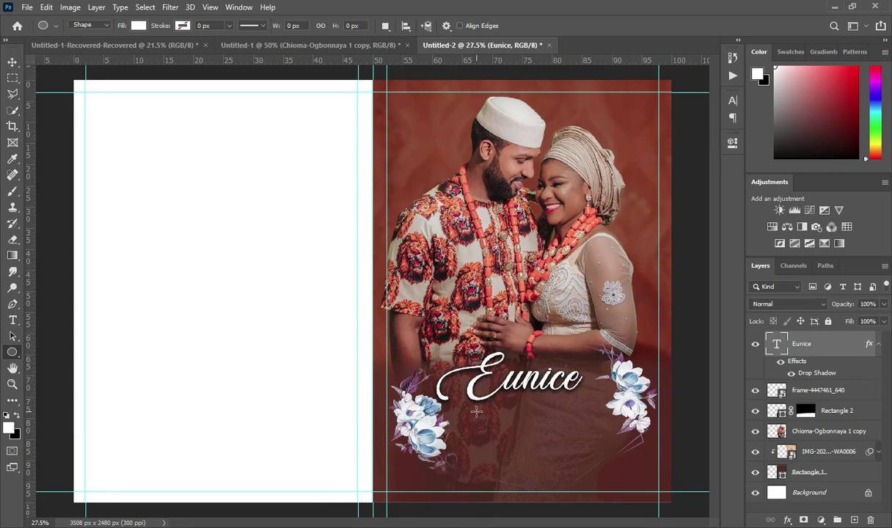
left_click_drag(476, 412, 513, 434)
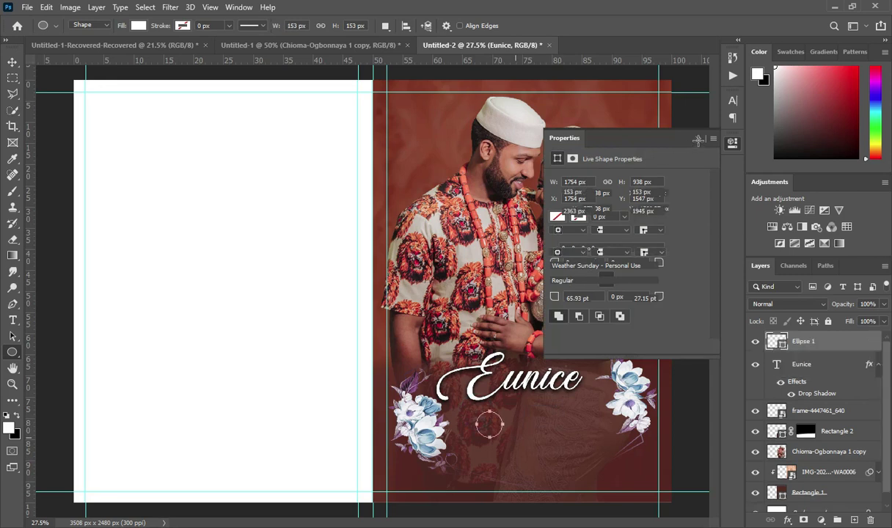
Step: Set the circle's fill to the coral color f46a45 sampled from the couple photo
left_click(557, 236)
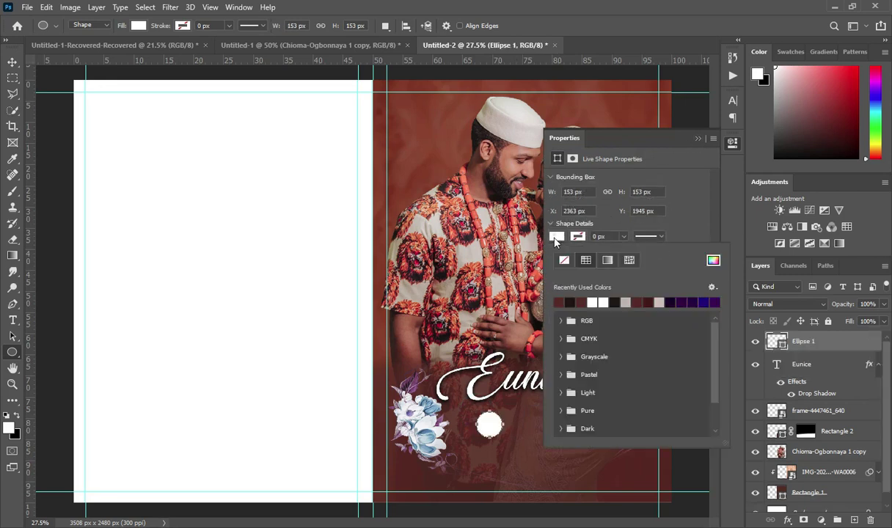
left_click(711, 258)
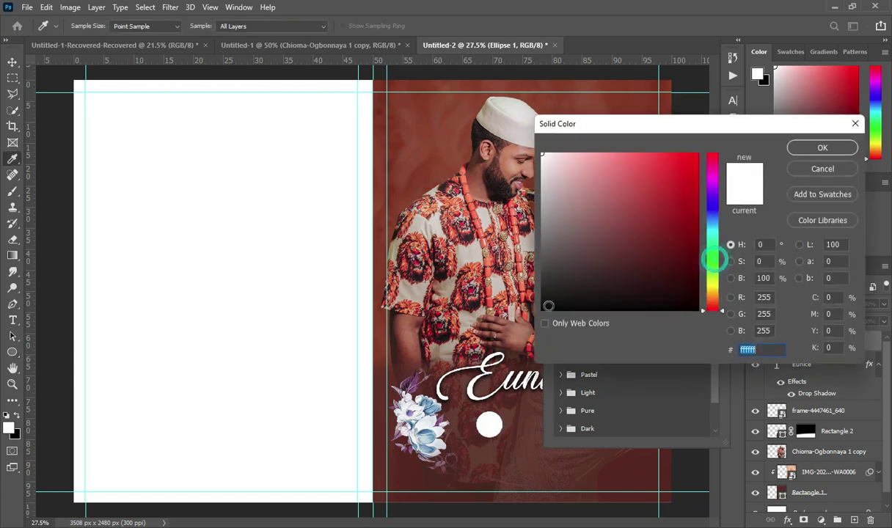
left_click(494, 285)
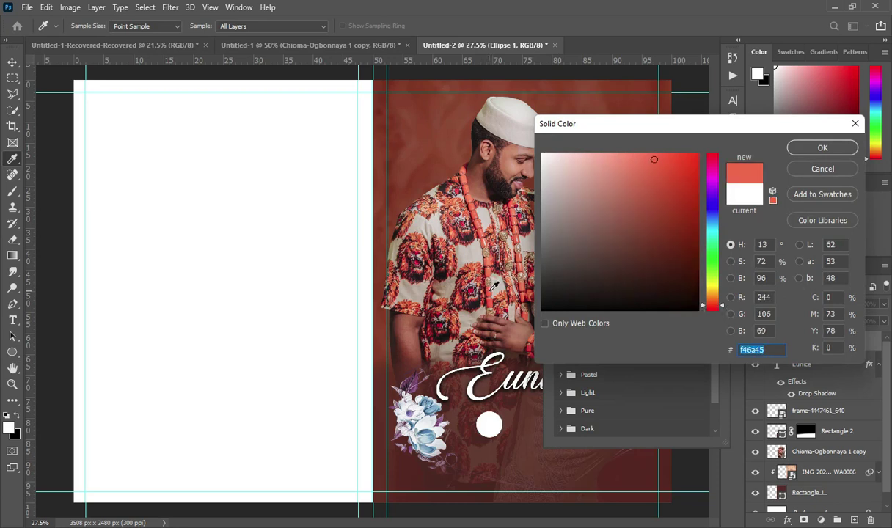
left_click(823, 147)
left_click(698, 137)
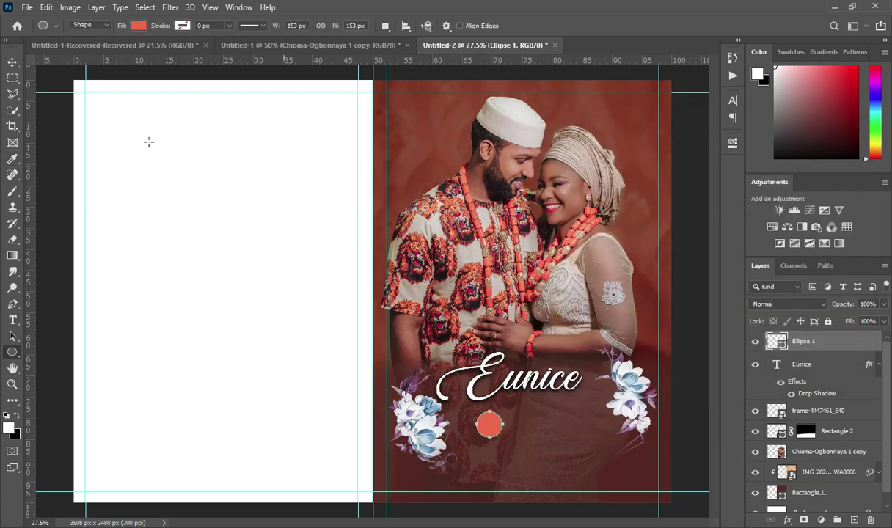
Step: Scale the coral circle to 89.31% and place it at the name's lower swash beside the flowers
key("v")
left_click_drag(484, 425, 460, 400)
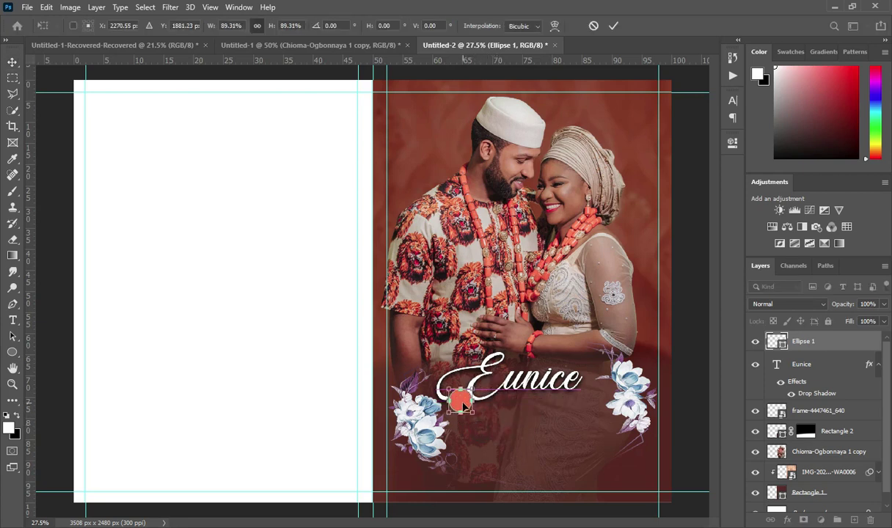
left_click(613, 26)
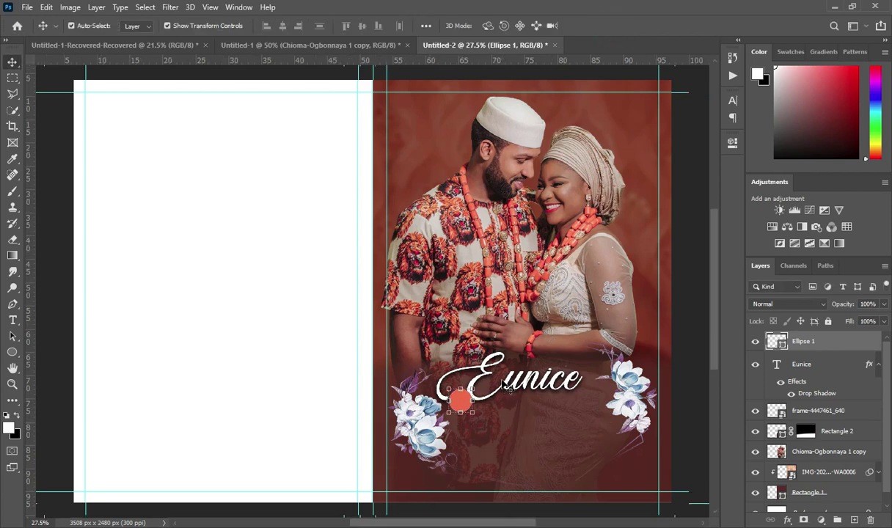
Step: Add a white "&" text layer in 34 pt Weather Sunday below the name
scroll(625, 394, "up", 1)
key("t")
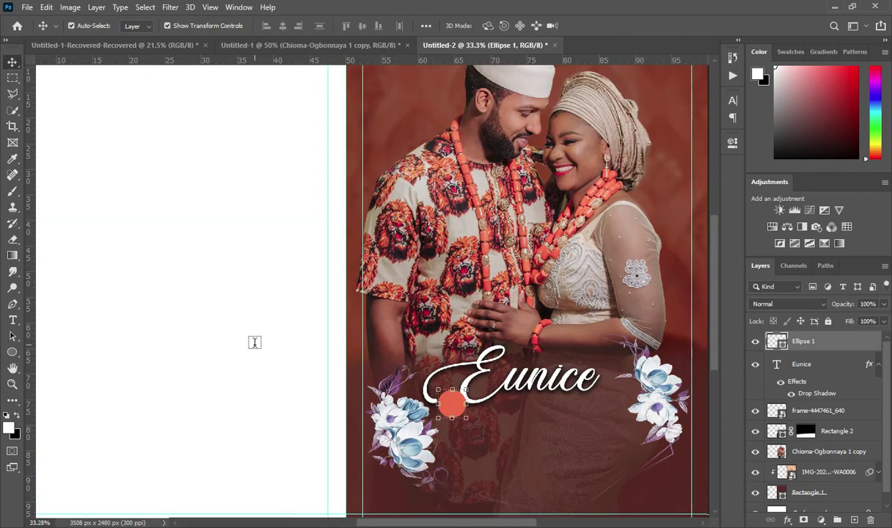
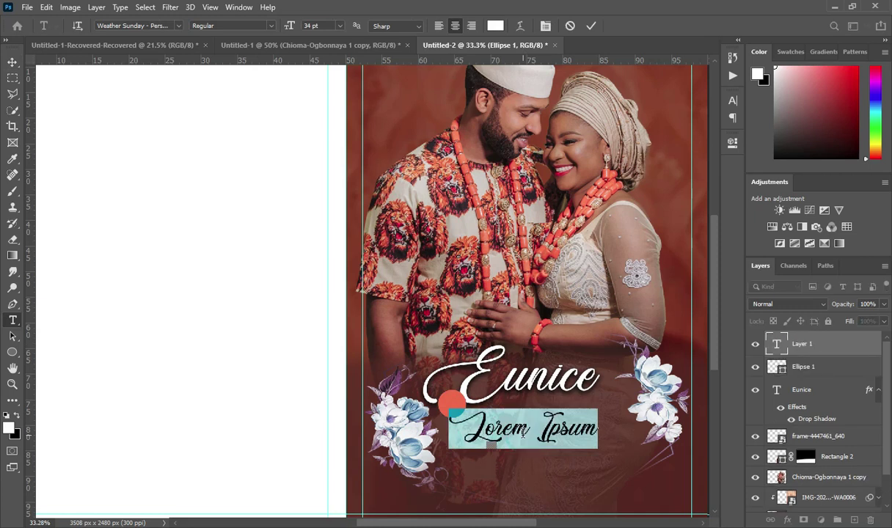
key("BackSpace")
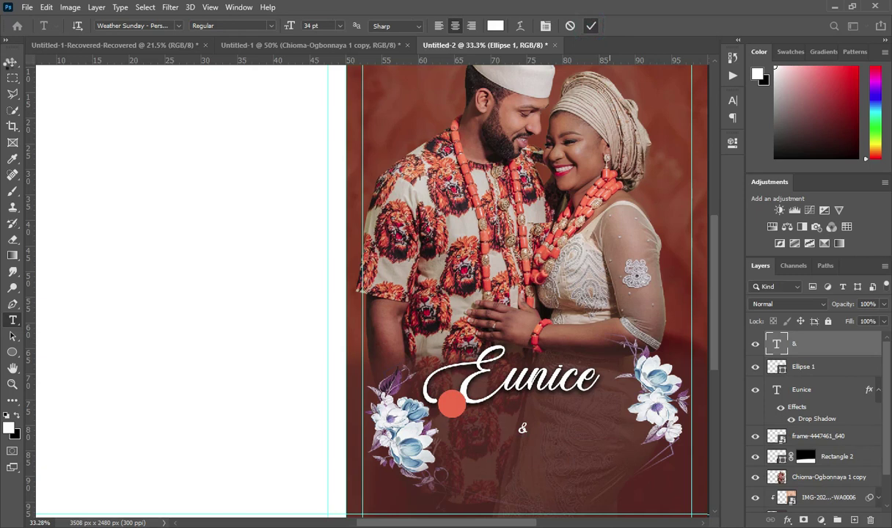
left_click(13, 62)
Step: Scale the "&" to 181.64% and center it on the coral circle
key("ctrl+t")
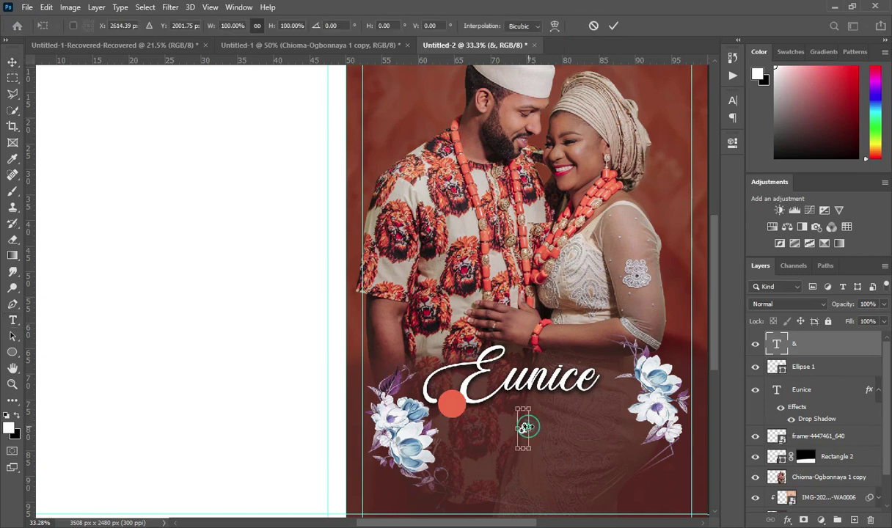
left_click_drag(525, 409, 518, 387)
left_click_drag(529, 430, 453, 404)
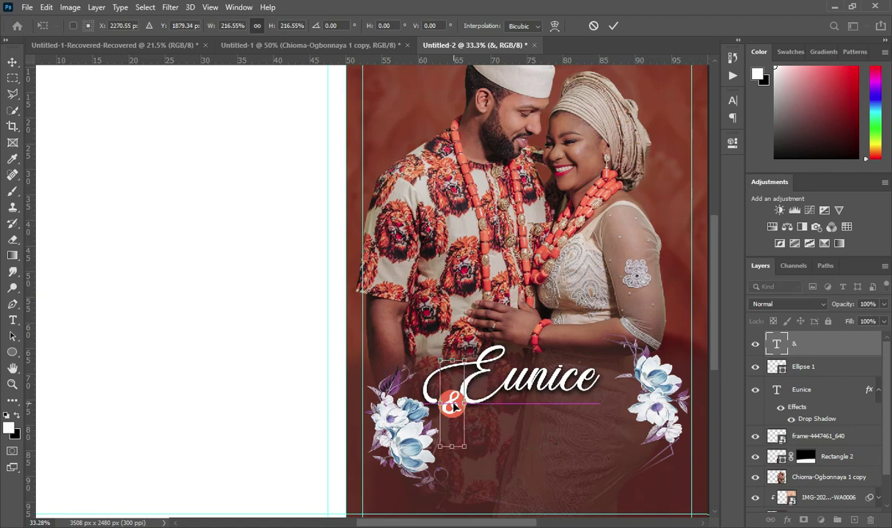
left_click_drag(454, 362, 455, 374)
left_click_drag(455, 416, 453, 408)
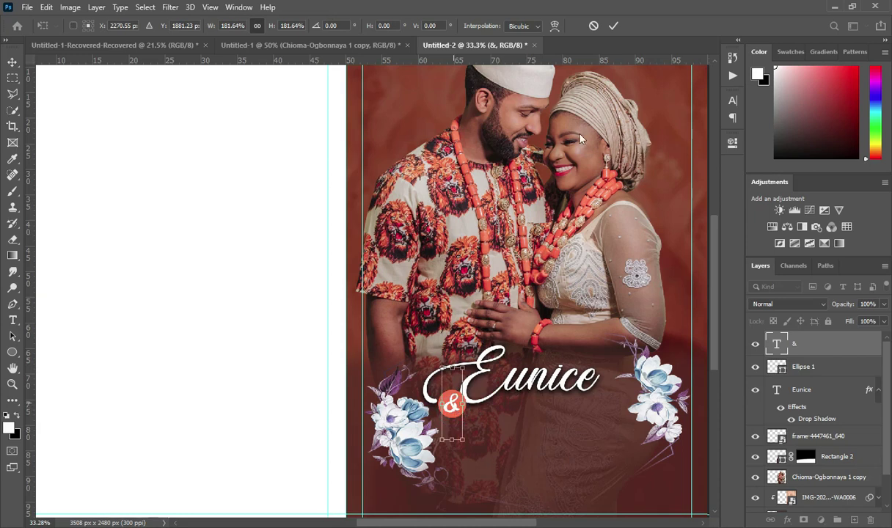
left_click(613, 26)
Step: Duplicate the name text layer, move the copy to the top of the layer stack, and place it below the original name
scroll(717, 359, "down", 2)
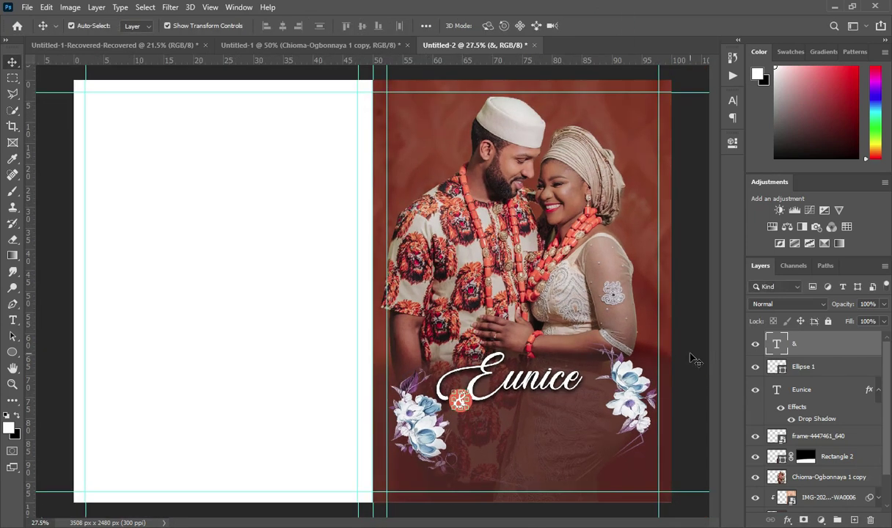
left_click(689, 353)
left_click_drag(587, 385, 591, 389)
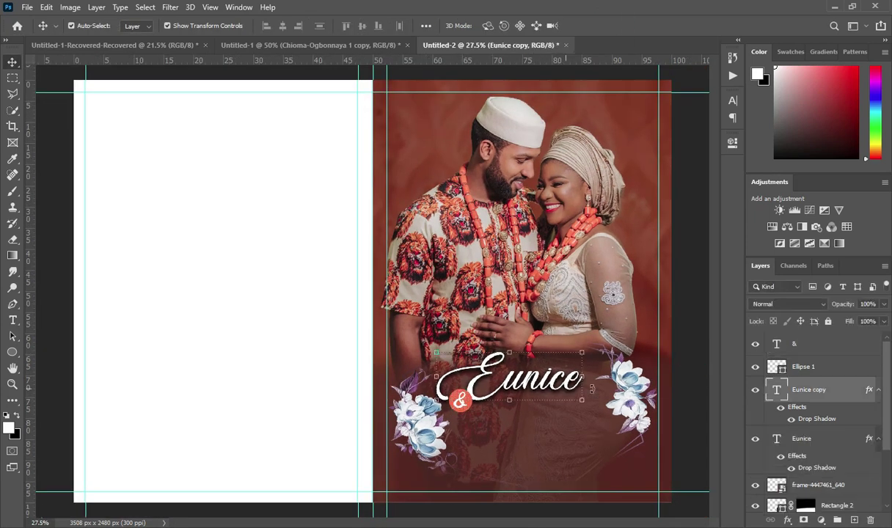
left_click(877, 390)
left_click_drag(827, 394, 810, 336)
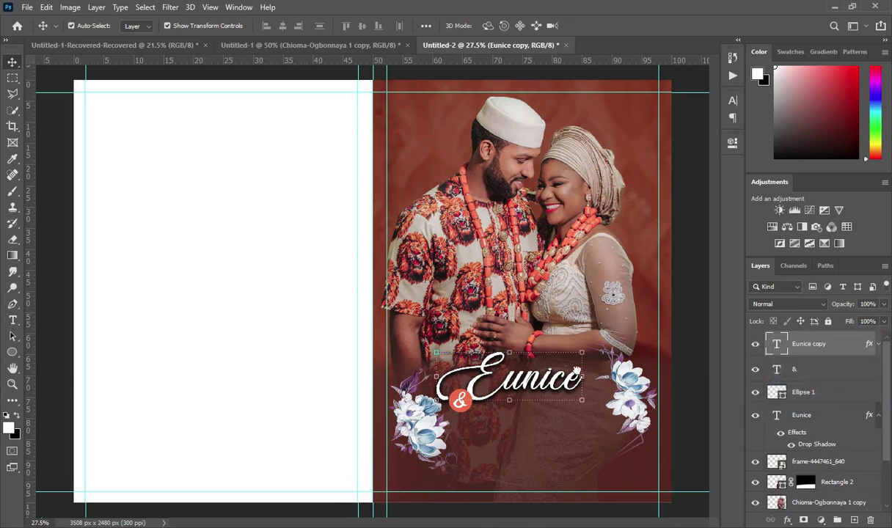
left_click_drag(539, 383, 549, 424)
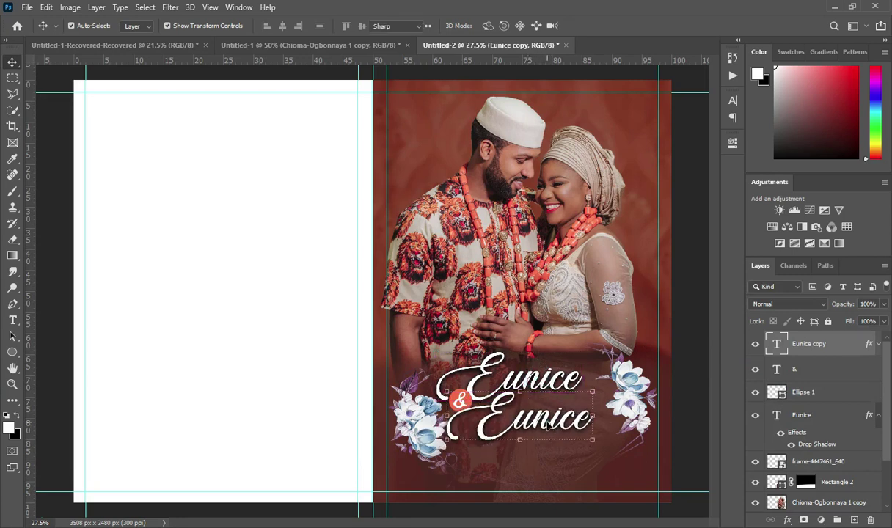
Step: Replace the duplicated text with the second partner's name copied from the Text Document in Notepad
double_click(523, 415)
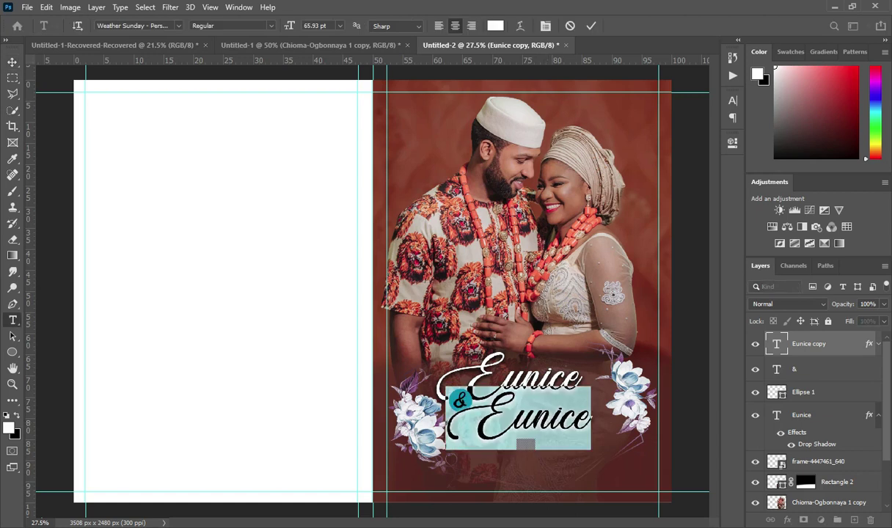
key("alt+Tab")
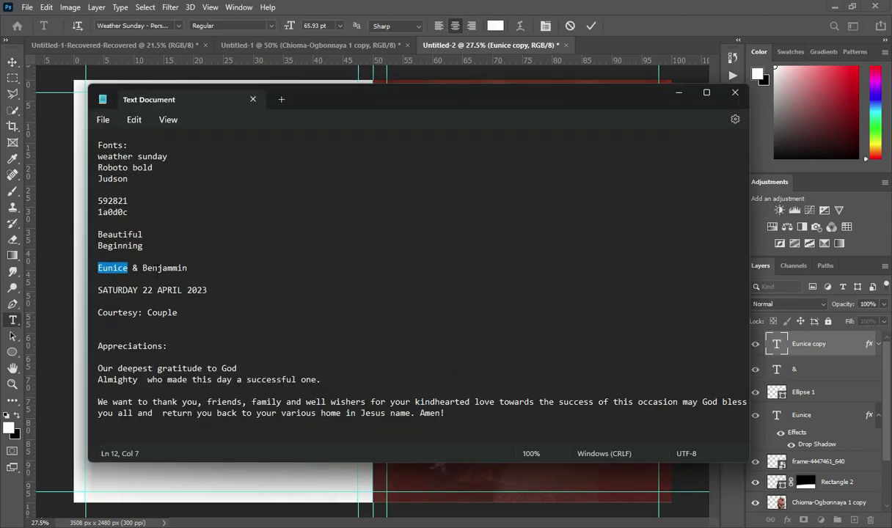
left_click_drag(143, 267, 192, 269)
key("ctrl+c")
left_click(679, 93)
key("ctrl+v")
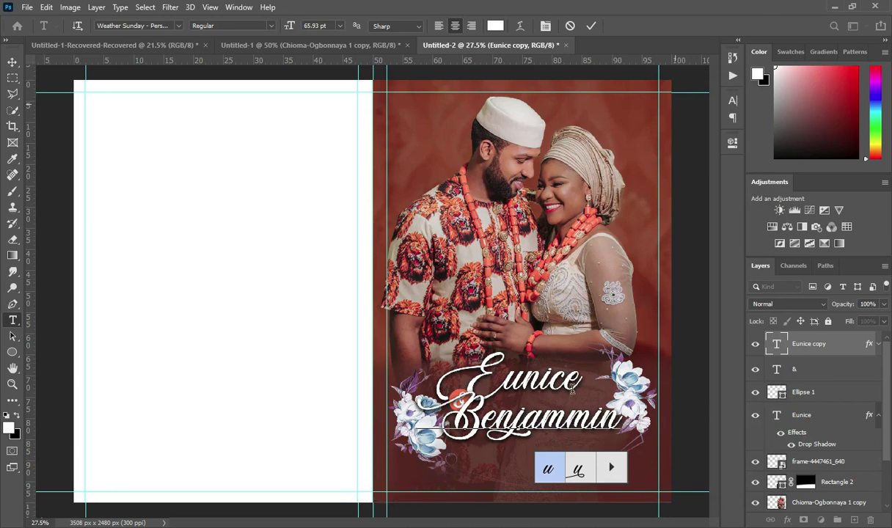
Step: Correct the second partner's name by deleting its extra doubled letter
left_click(565, 406)
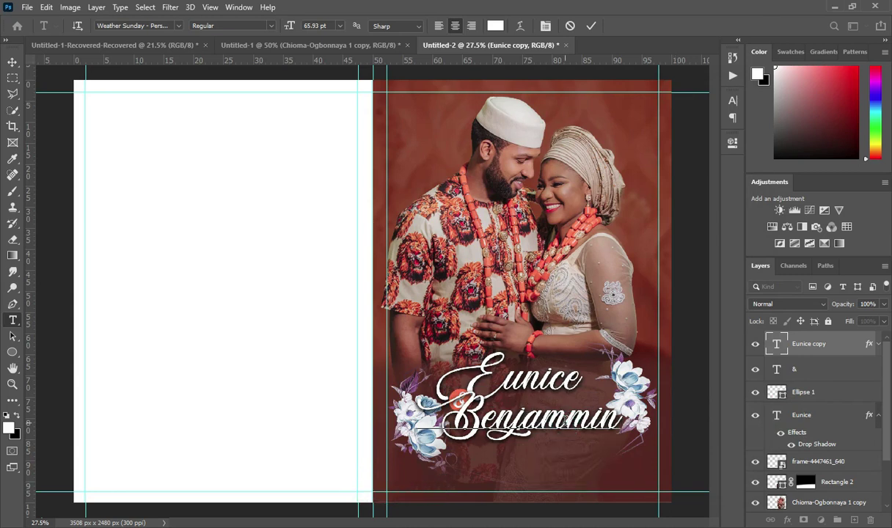
key("BackSpace")
left_click(591, 25)
Step: Move the second name slightly down and scale it down to fit between the "&" circle and the flowers
key("v")
left_click_drag(536, 427, 547, 435)
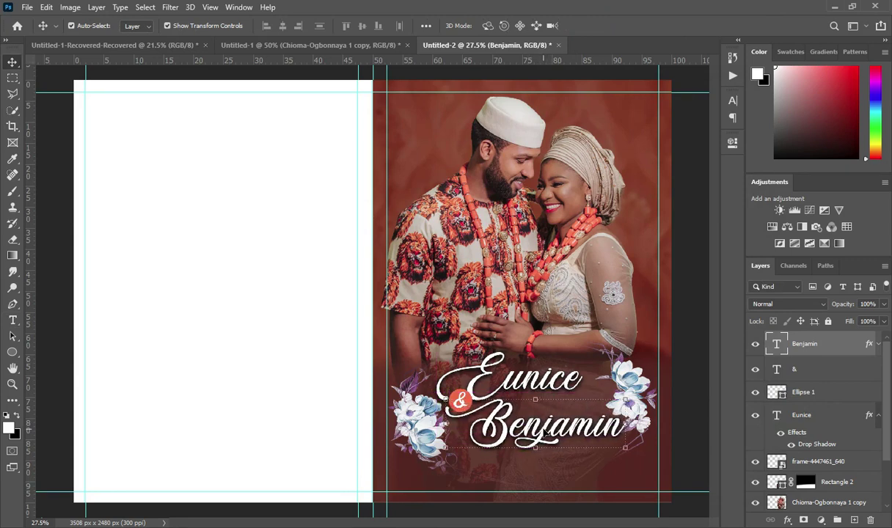
left_click_drag(625, 448, 612, 414)
left_click(614, 26)
key("ctrl+0")
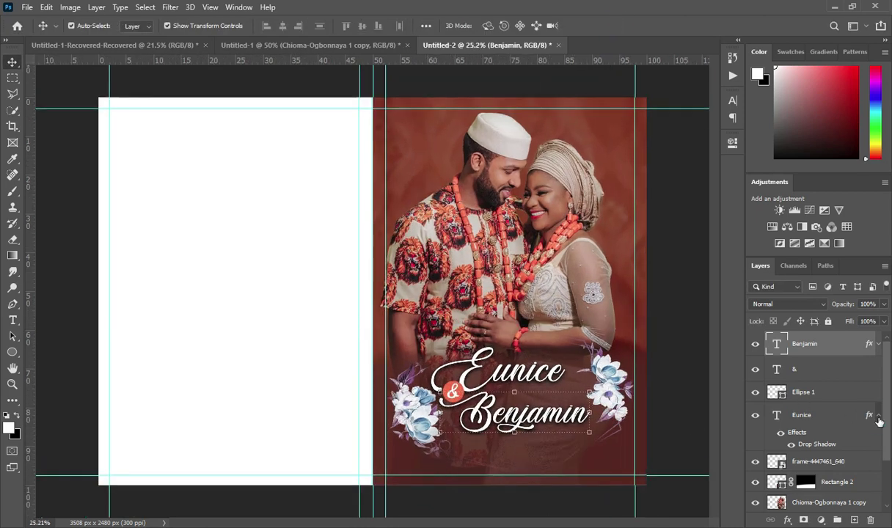
Step: Select both name layers, the "&" and the circle together, and nudge them slightly up
left_click(878, 416)
left_click(825, 419, "shift")
key("shift+Up")
key("shift+Up")
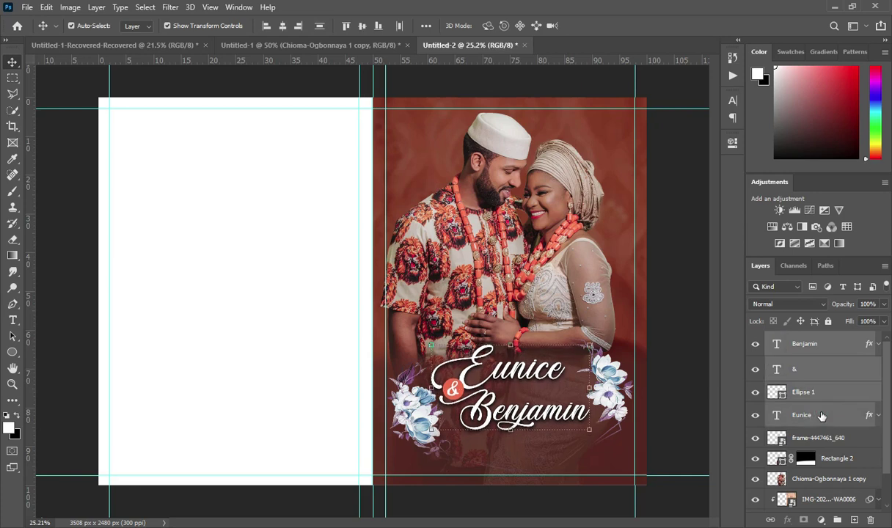
left_click(673, 328)
scroll(458, 301, "up", 1)
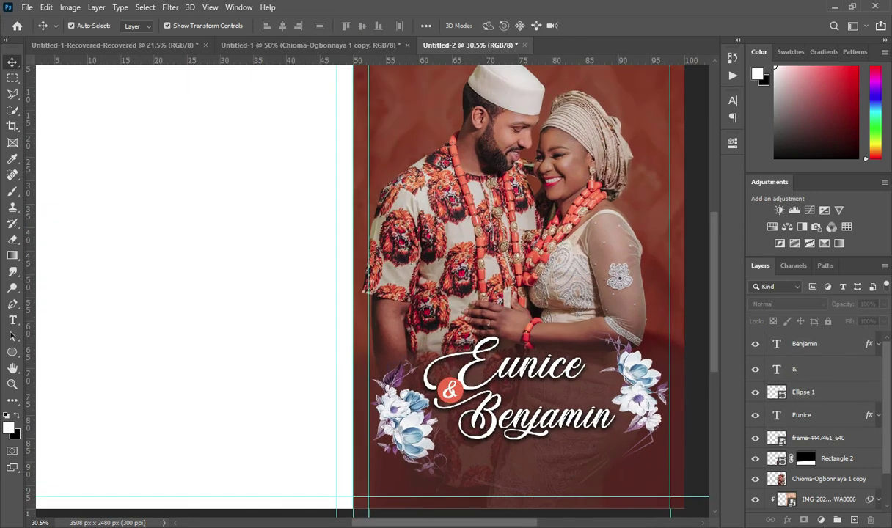
Step: Place the Deco_Ornaments_PNG_Clipart image on the cover and position it as a divider centred beneath the couple's names
key("alt+Tab")
left_click_drag(460, 183, 332, 433)
left_click_drag(372, 361, 409, 289)
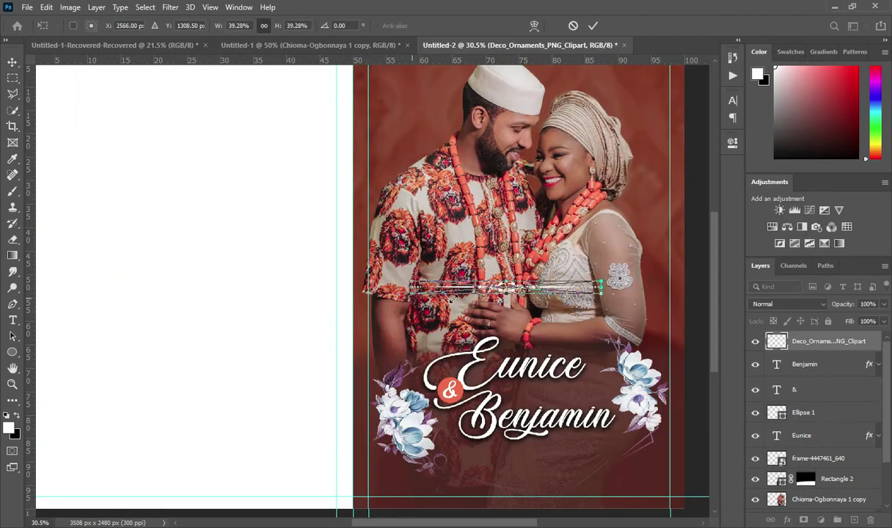
left_click_drag(513, 291, 534, 482)
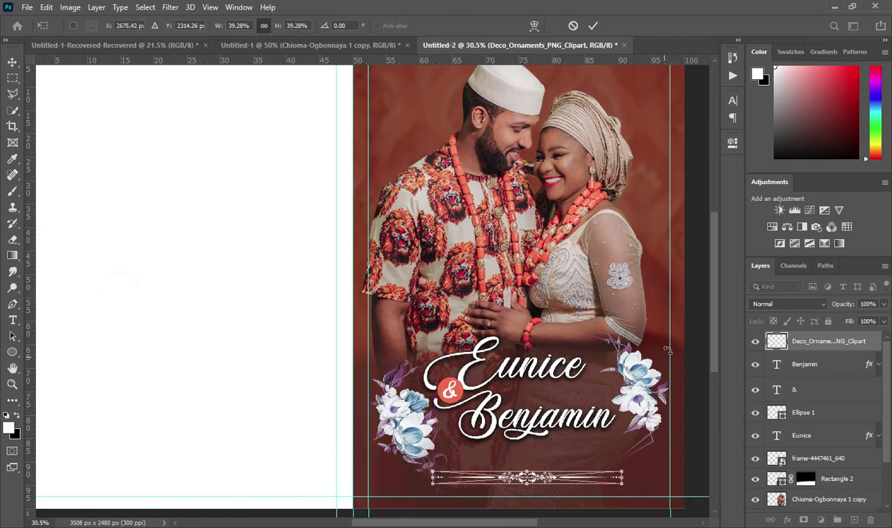
scroll(709, 379, "down", 3)
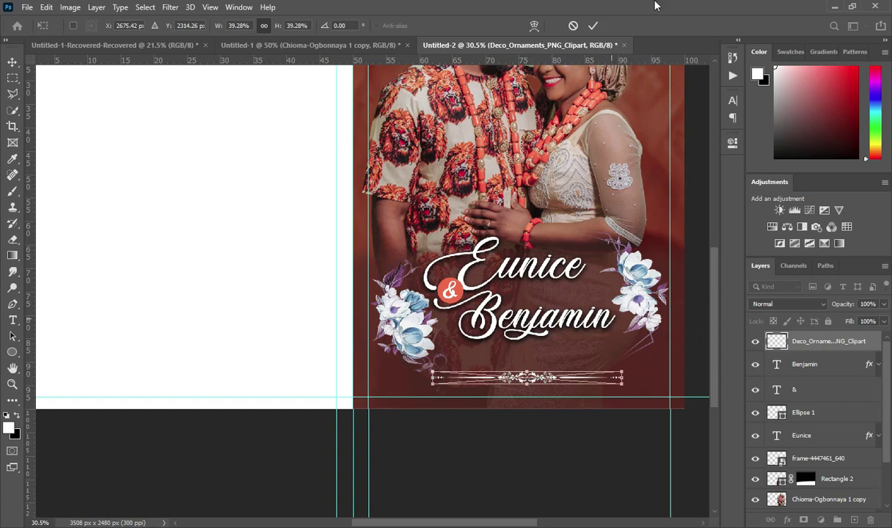
left_click(594, 26)
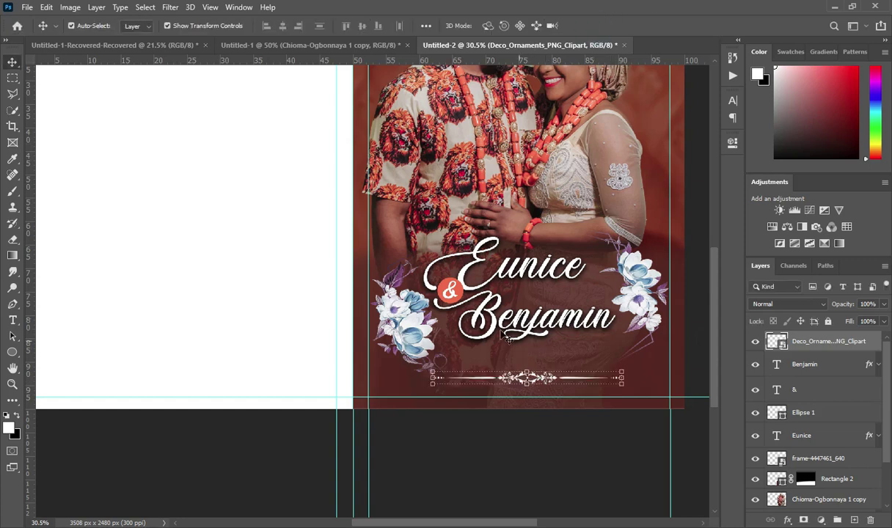
left_click_drag(534, 378, 511, 367)
key("ctrl+0")
left_click(669, 385)
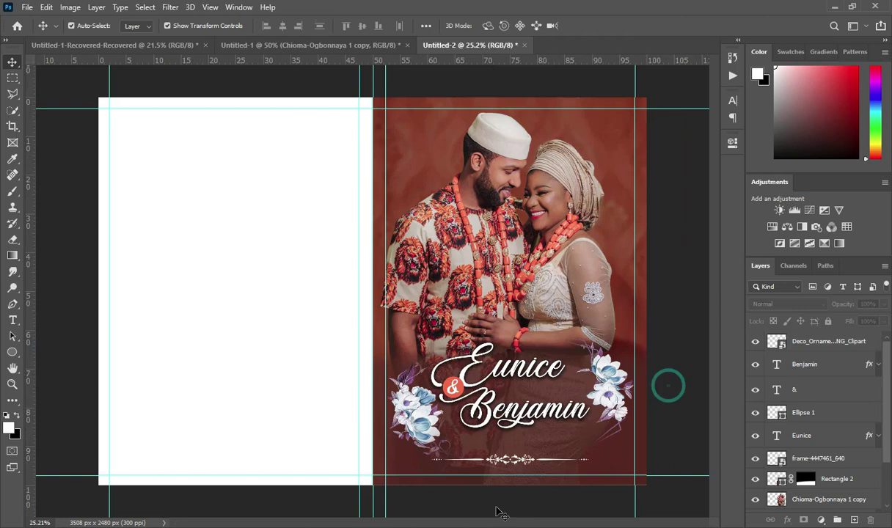
Step: Switch to the Text Document in Notepad and copy the line "SATURDAY 22 APRIL 2023"
scroll(497, 511, "up", 3)
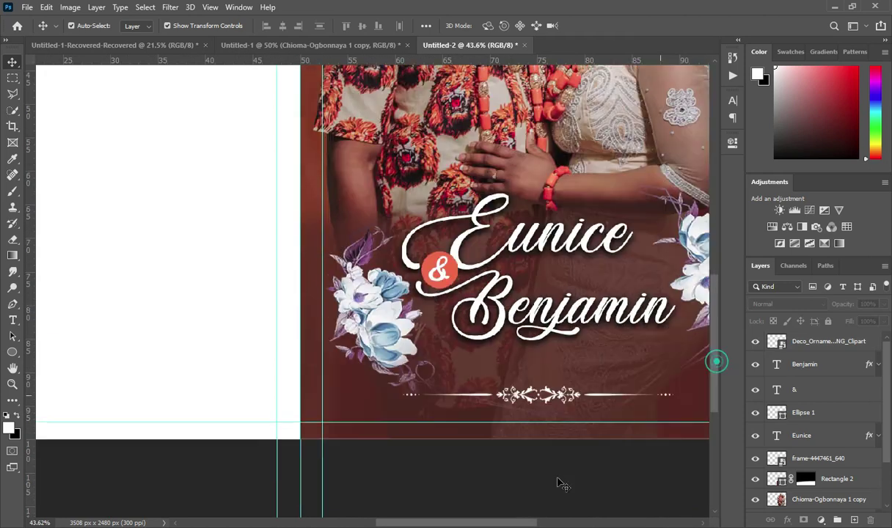
left_click_drag(521, 522, 536, 523)
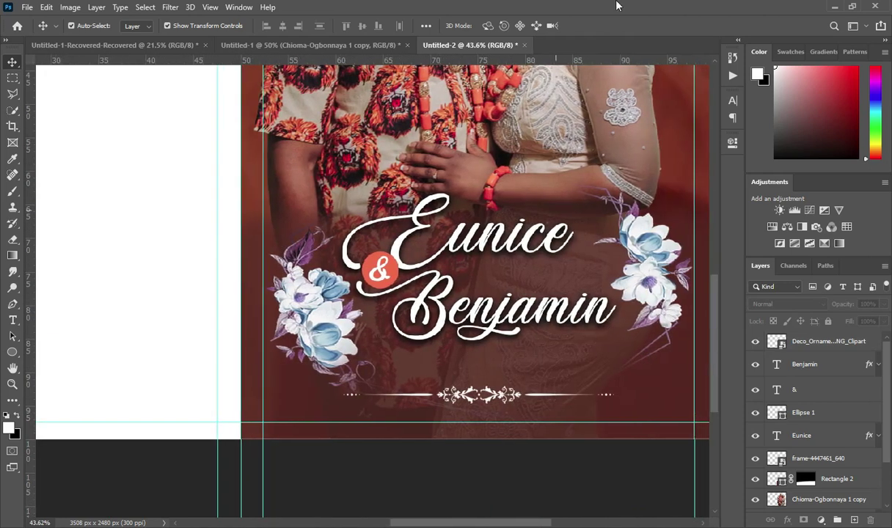
key("alt+Tab")
left_click_drag(98, 291, 206, 292)
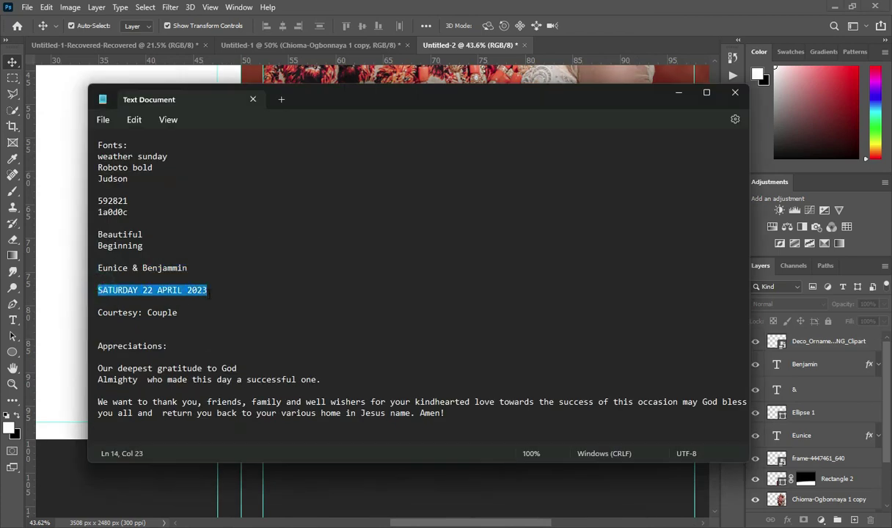
key("ctrl+c")
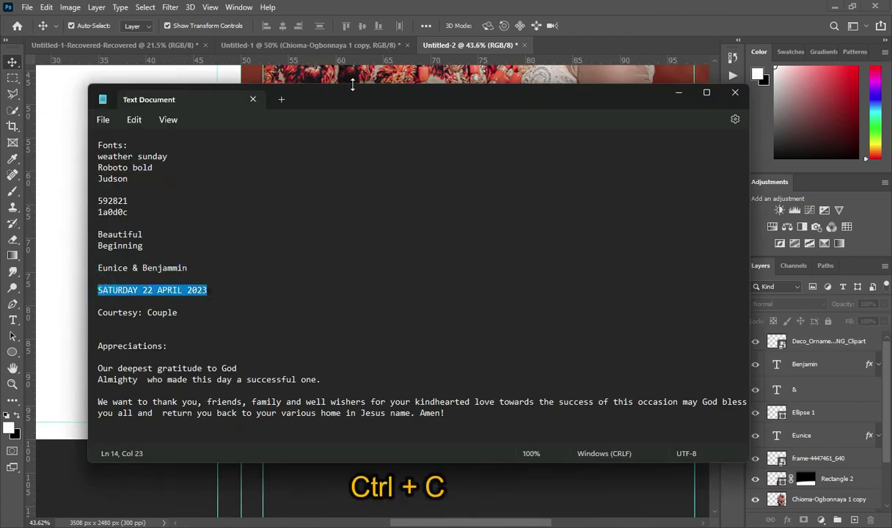
left_click(679, 92)
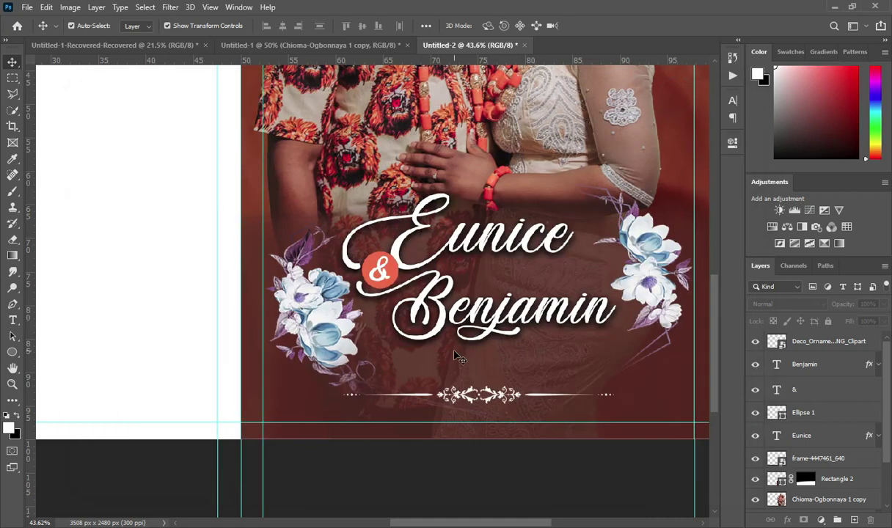
Step: Add a Roboto Bold text layer near the ornament divider and paste "SATURDAY 22 APRIL 2023" into it
key("t")
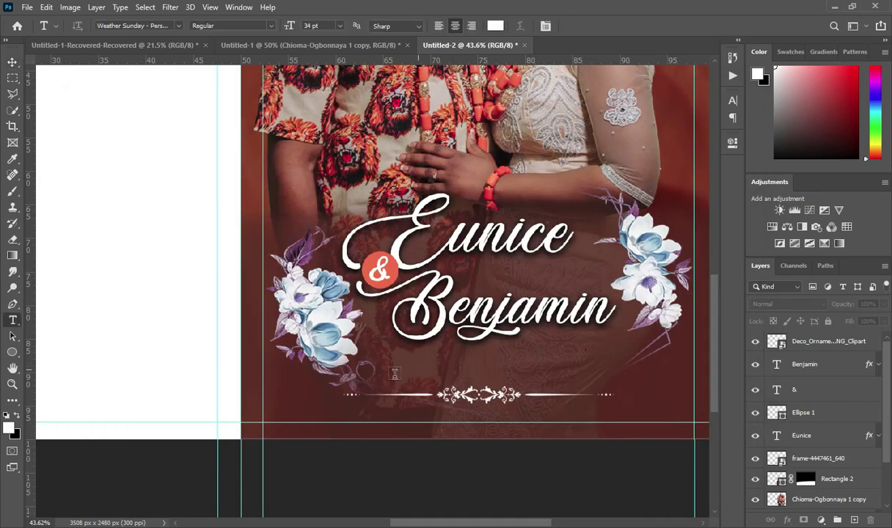
left_click(365, 382)
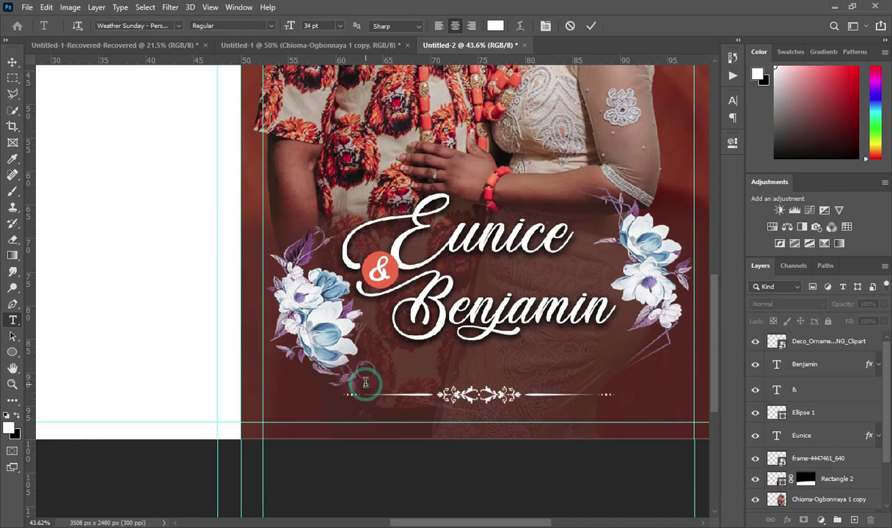
left_click(180, 26)
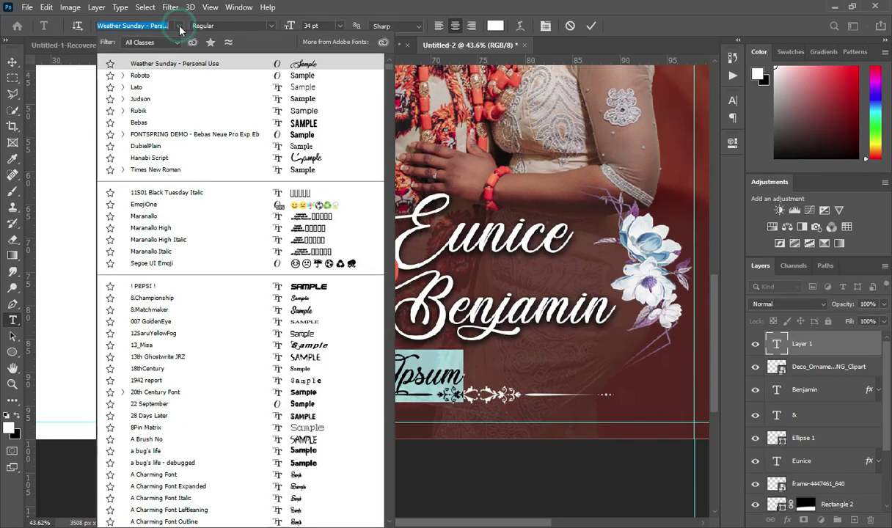
left_click(140, 75)
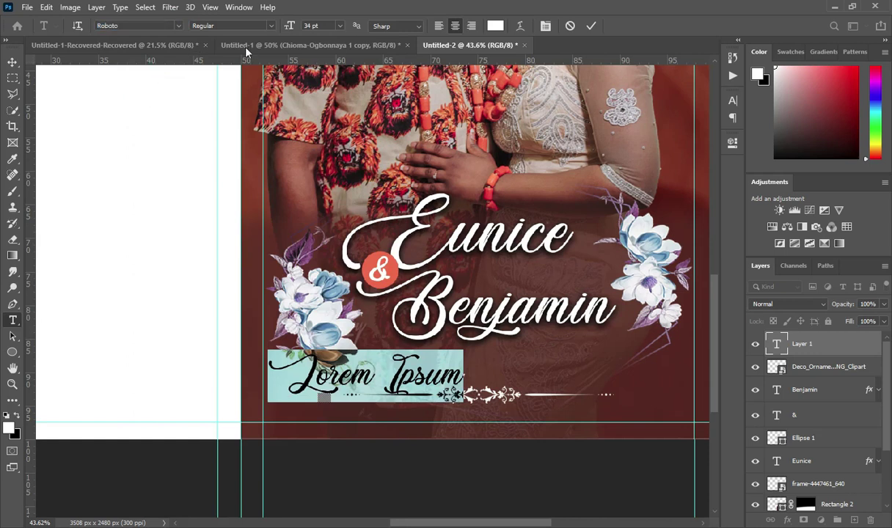
left_click(271, 26)
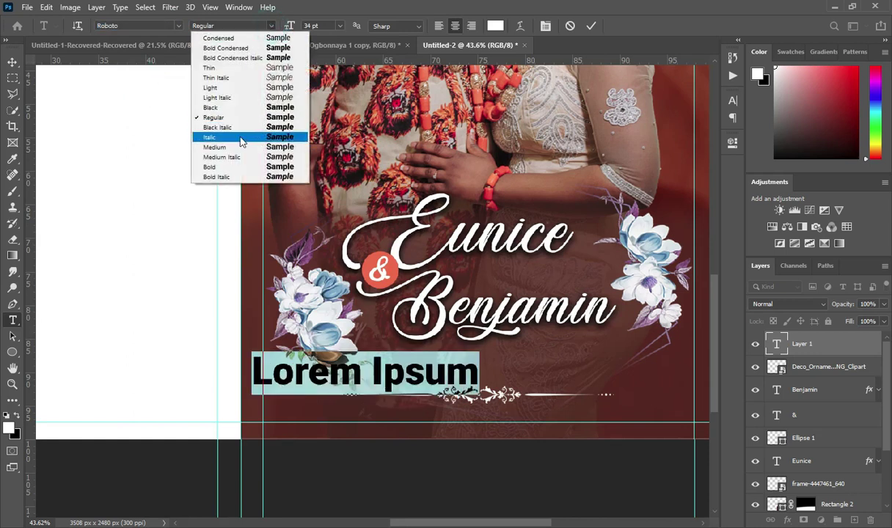
left_click(220, 167)
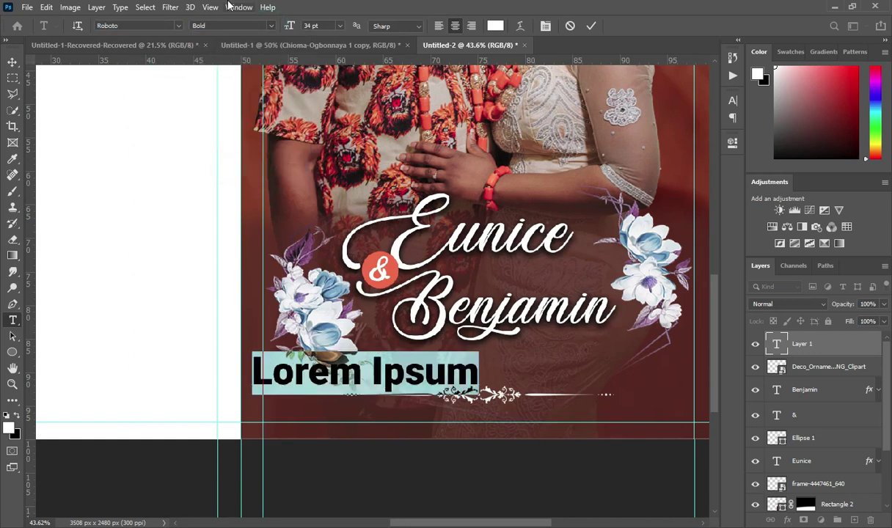
key("ctrl+v")
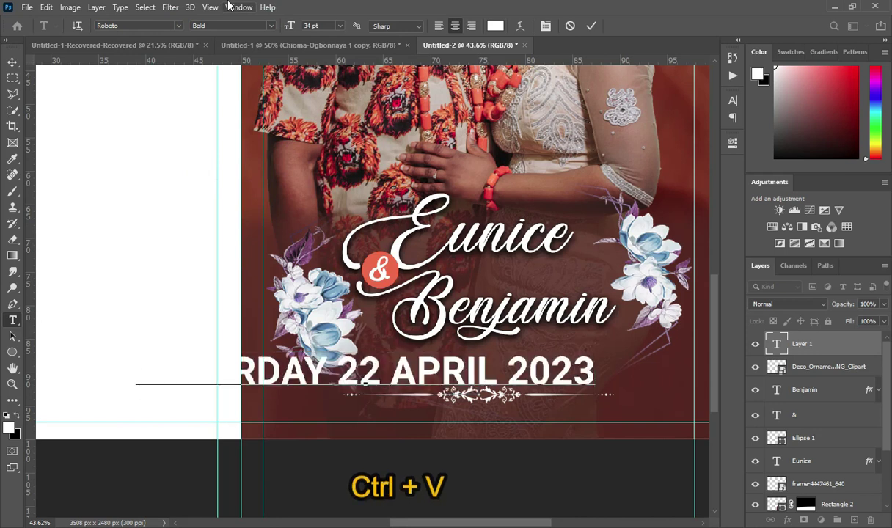
left_click(590, 26)
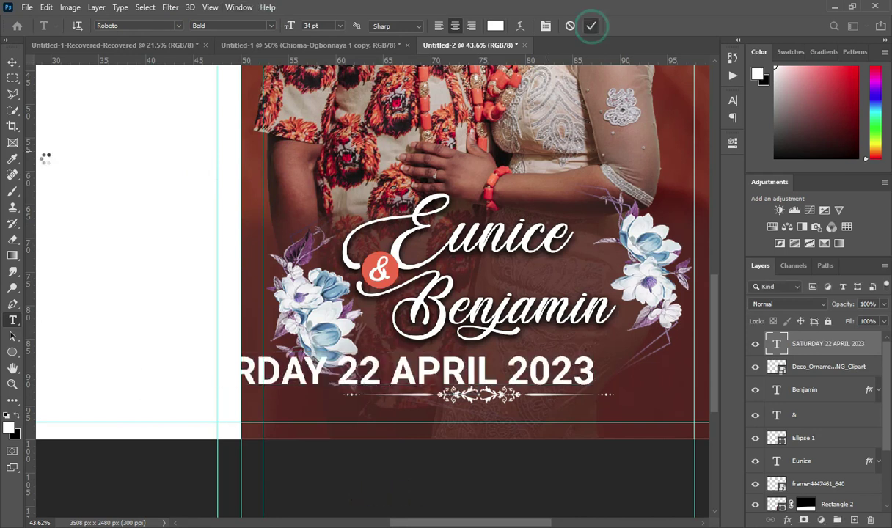
Step: Scale the date text down and position it just above the ornament divider, under the second name
left_click(10, 63)
left_click_drag(139, 369, 390, 383)
left_click_drag(600, 373, 595, 371)
left_click(614, 25)
key("ctrl+0")
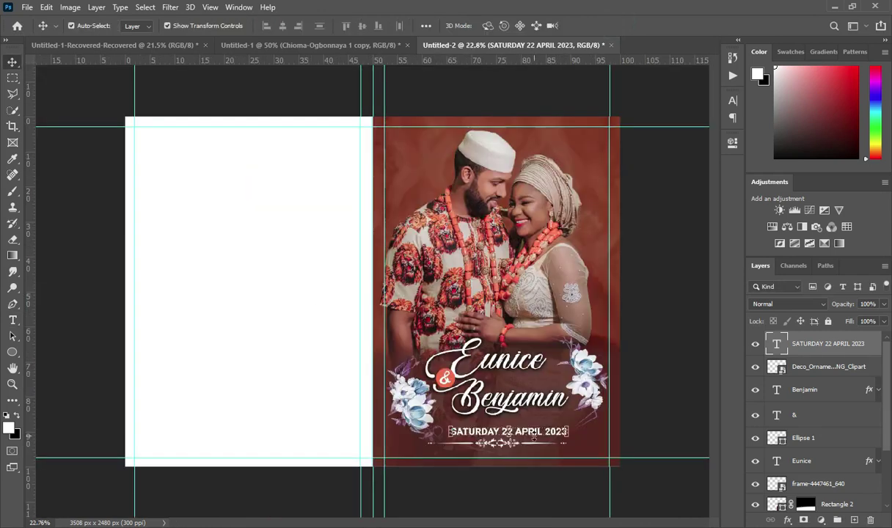
key("ctrl+plus")
left_click_drag(542, 451, 529, 450)
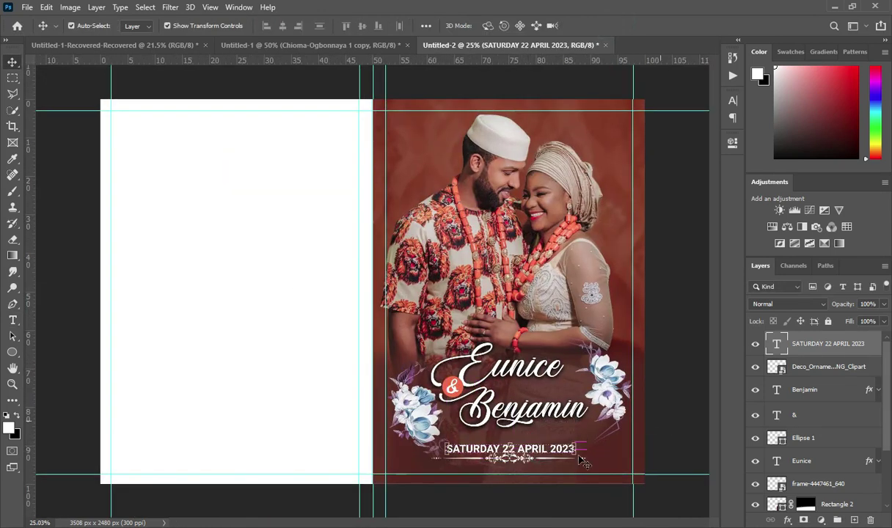
left_click(661, 419)
Step: Scale the ornament divider down so it is only slightly wider than the date text
left_click(462, 459)
left_click_drag(431, 459, 446, 459)
scroll(565, 470, "up", 1)
left_click_drag(609, 476, 603, 477)
left_click(593, 26)
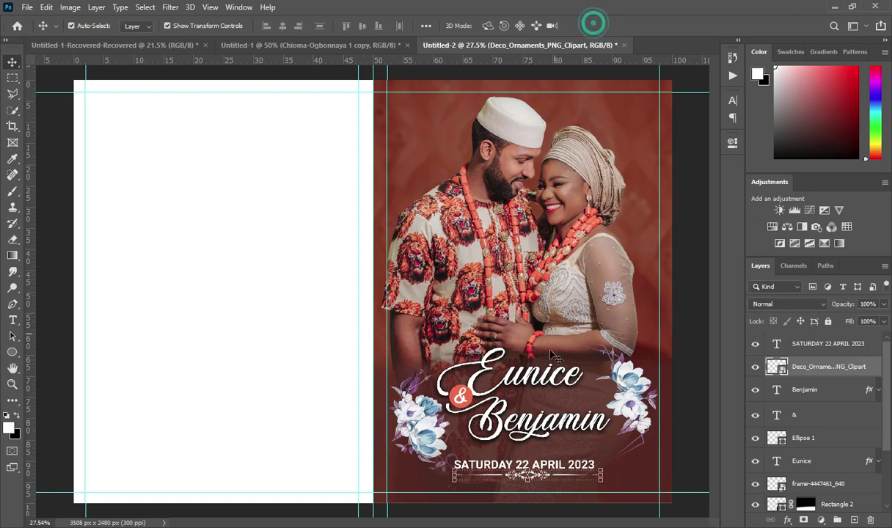
Step: Select the date and ornament layers together and align their horizontal centres
left_click(797, 347)
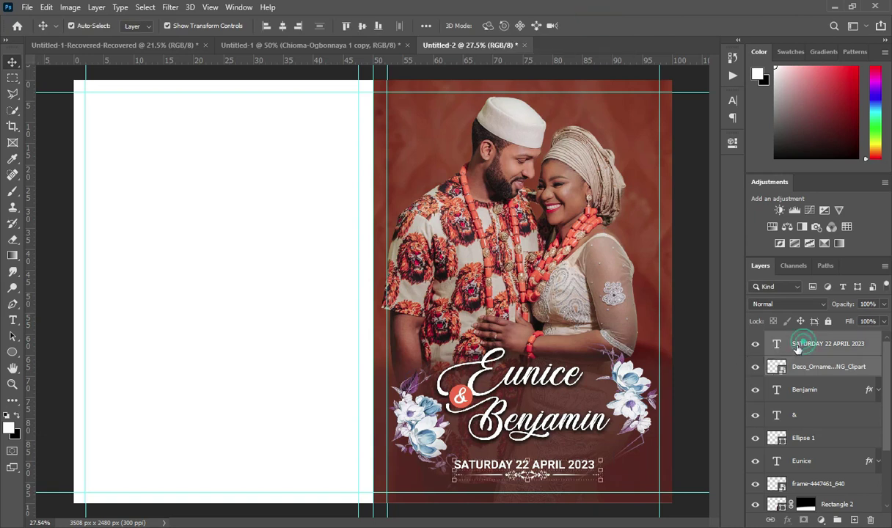
left_click(282, 26)
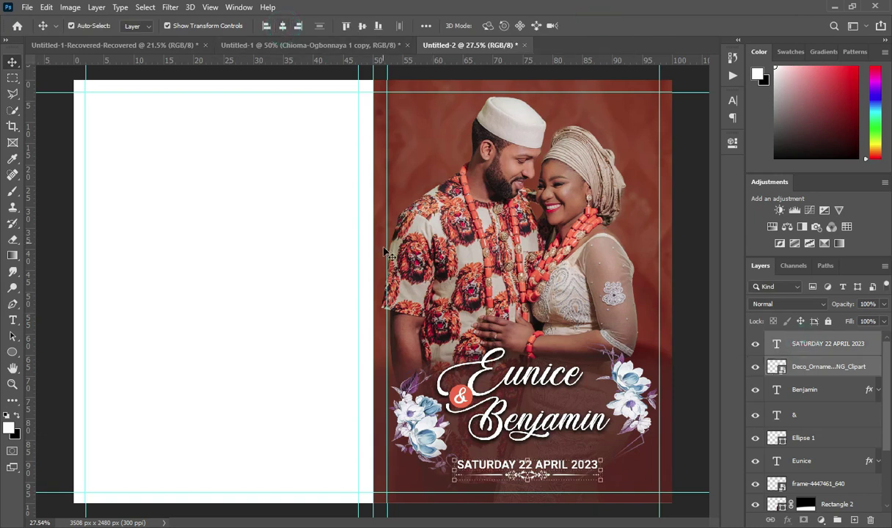
scroll(618, 518, "up", 1)
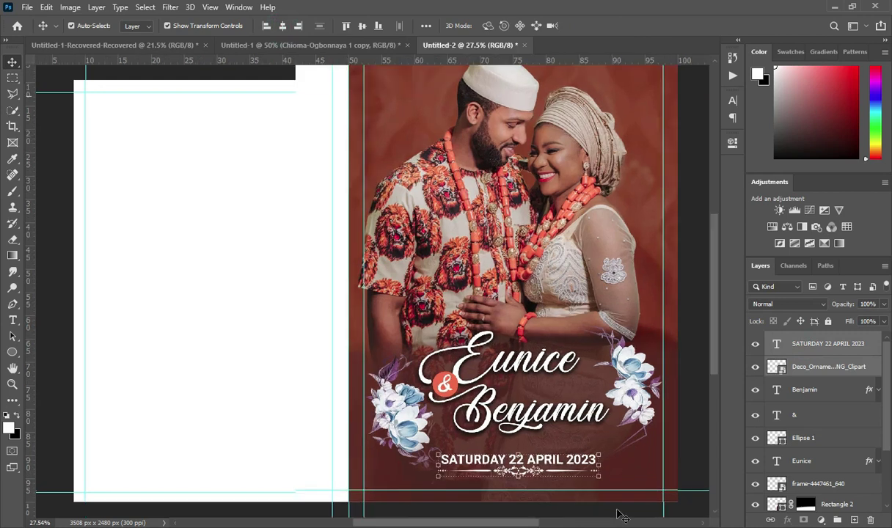
scroll(396, 449, "left", 1)
scroll(397, 449, "down", 1)
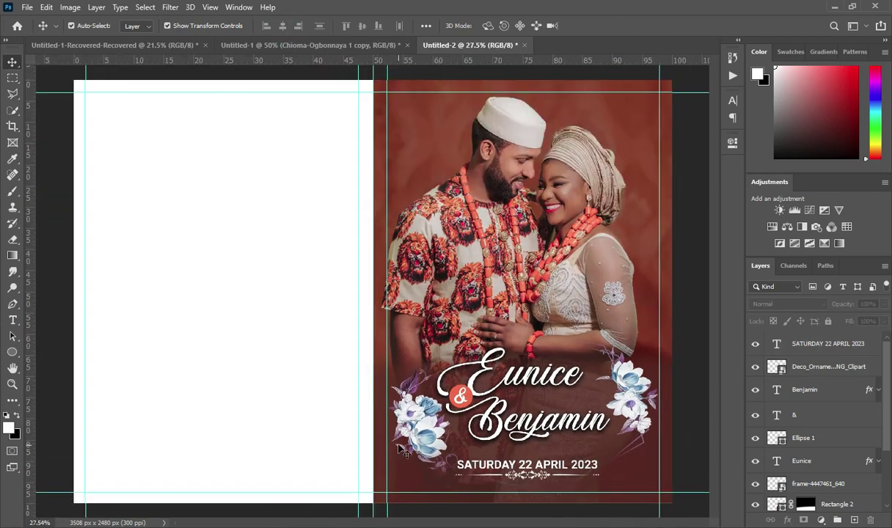
scroll(572, 464, "down", 1)
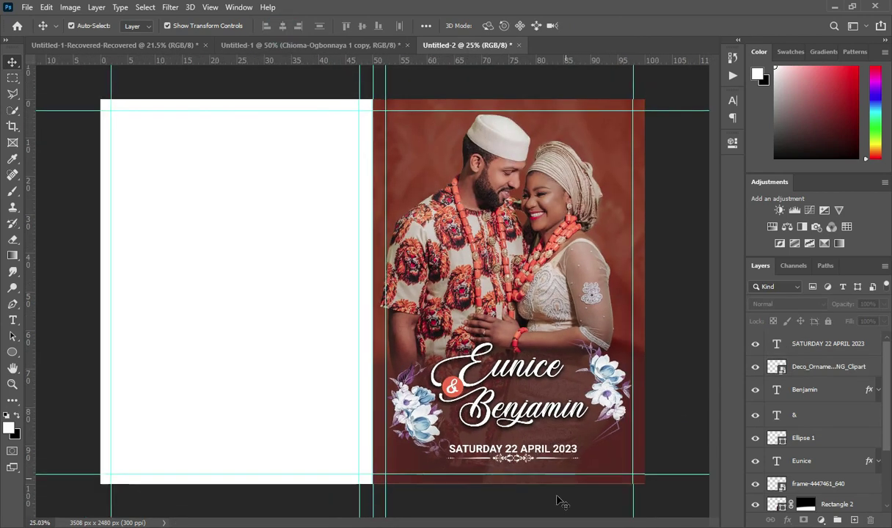
Step: Draw a white 436 × 56 px rectangle starting at the front cover's left edge, just below the ornament divider's level
scroll(557, 504, "up", 7)
scroll(640, 520, "right", 1)
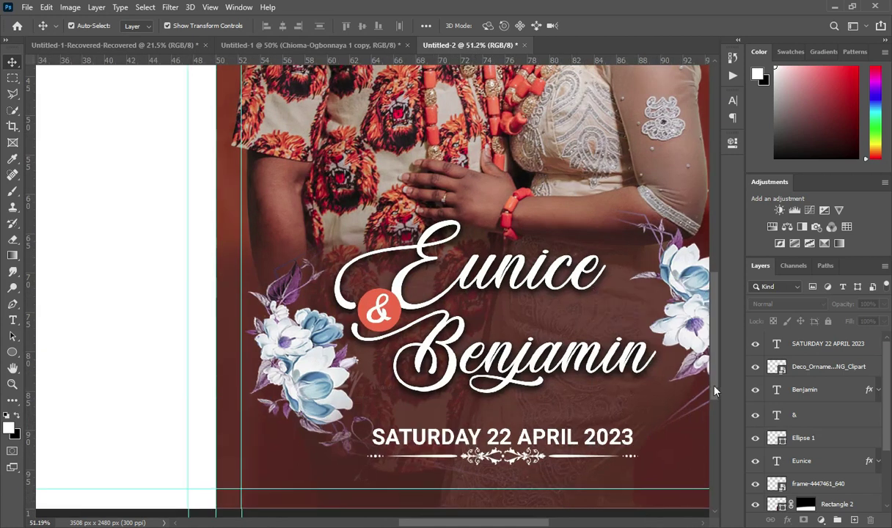
scroll(715, 387, "down", 3)
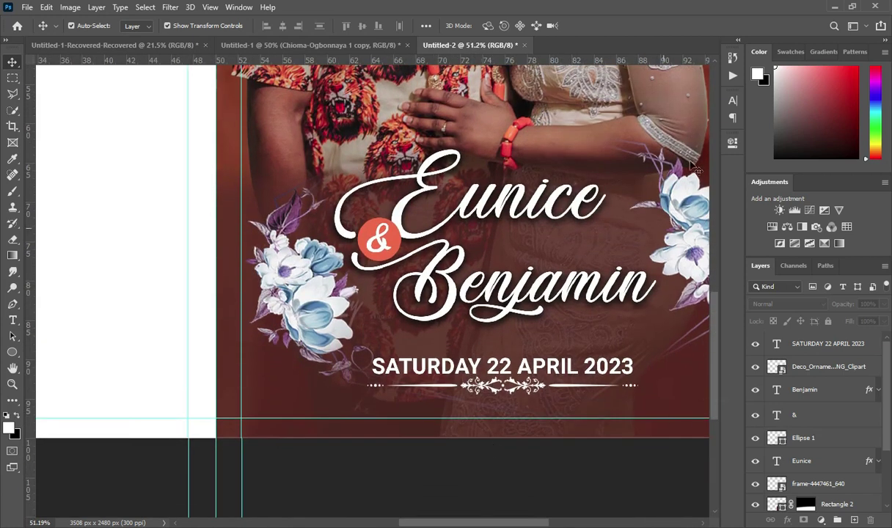
left_click(12, 352)
right_click(12, 352)
left_click(62, 356)
left_click(61, 351)
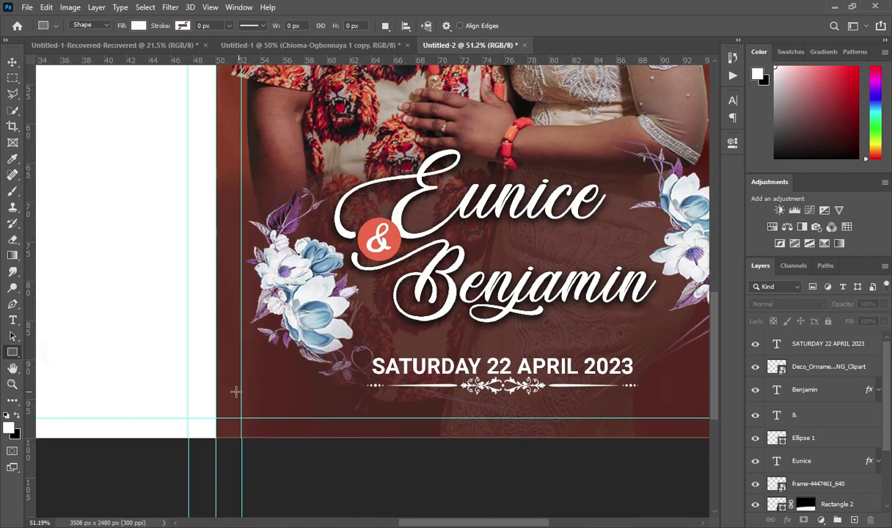
left_click_drag(215, 387, 353, 405)
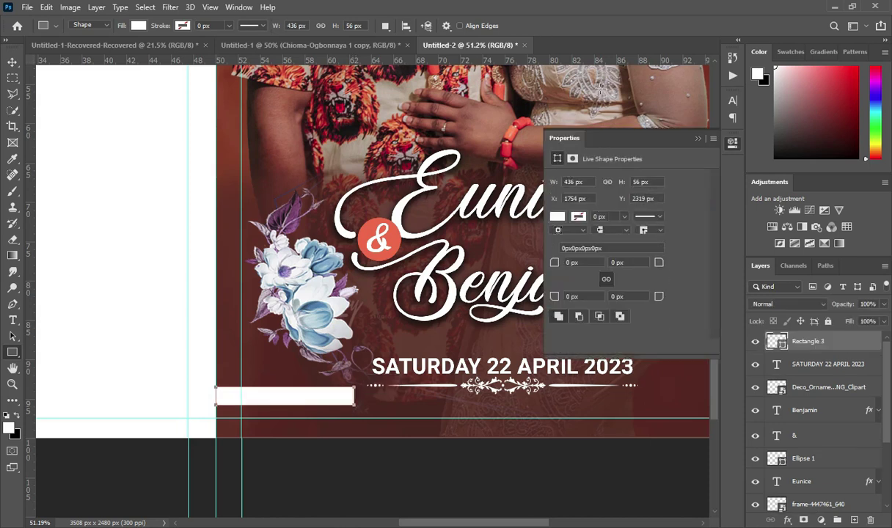
left_click(698, 139)
left_click(12, 62)
left_click(61, 63)
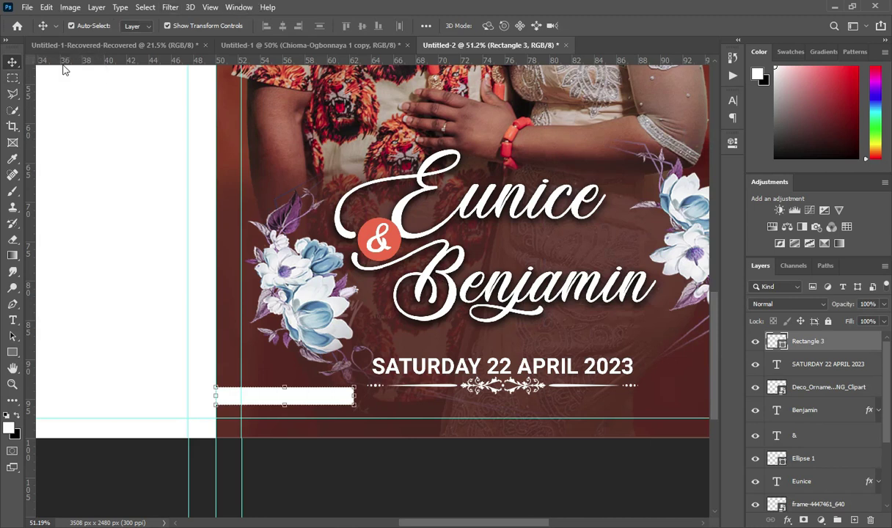
Step: Copy the colour code 1a0d0c from the notes text document and fill the new white rectangle with it
key("alt+Tab")
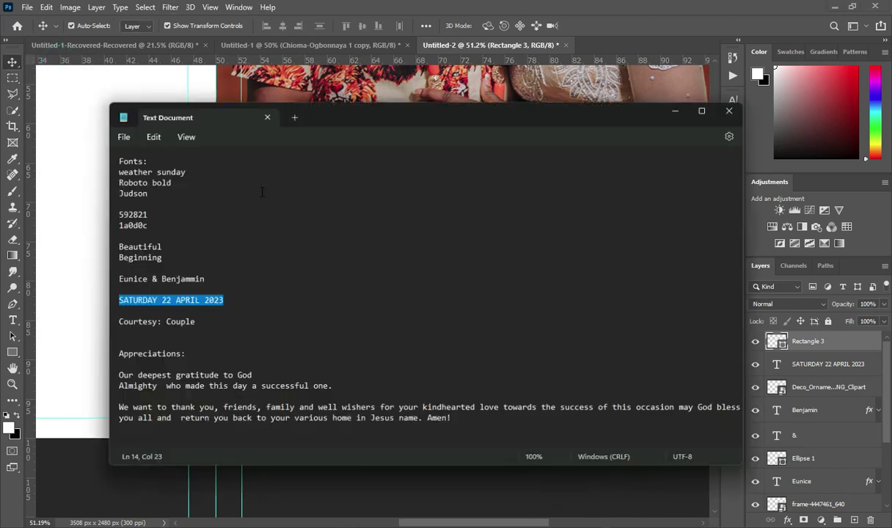
left_click_drag(132, 212, 83, 214)
key("ctrl+c")
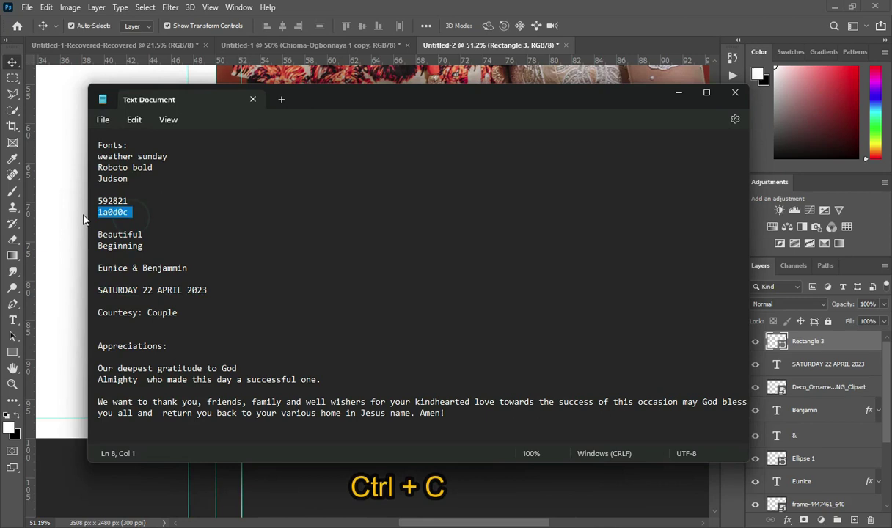
left_click(678, 93)
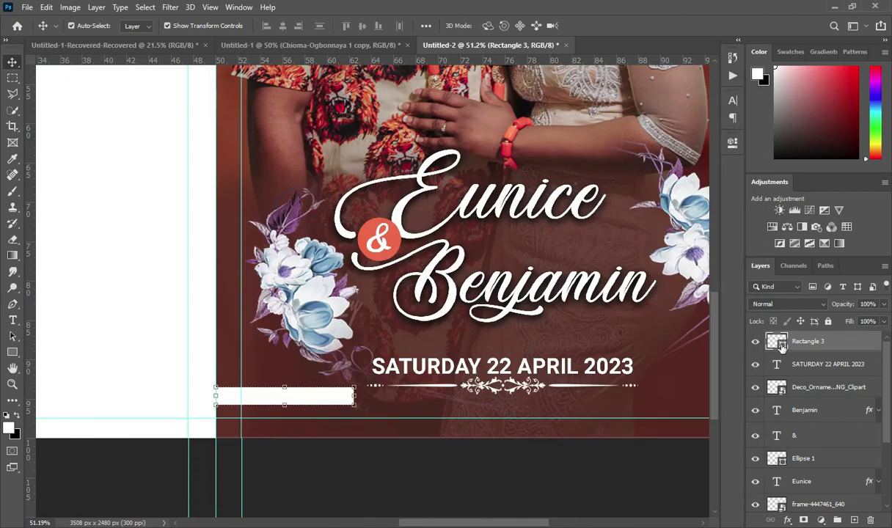
double_click(781, 347)
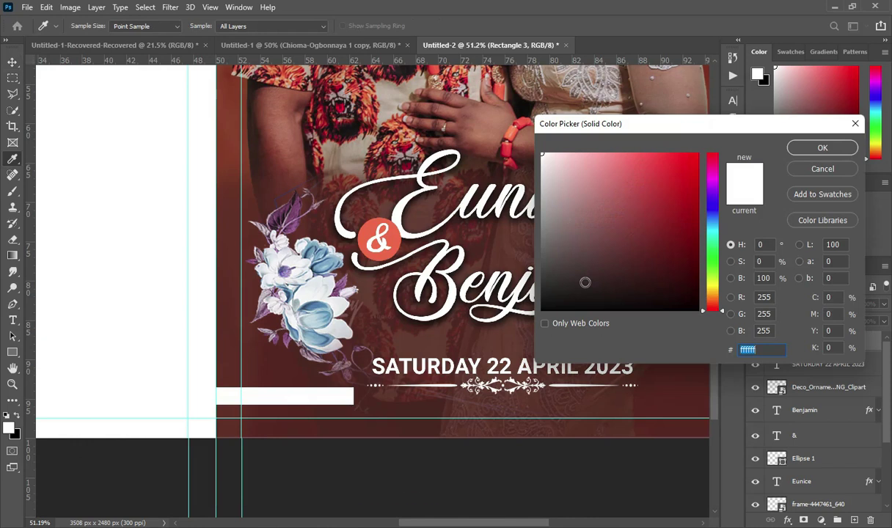
key("ctrl+v")
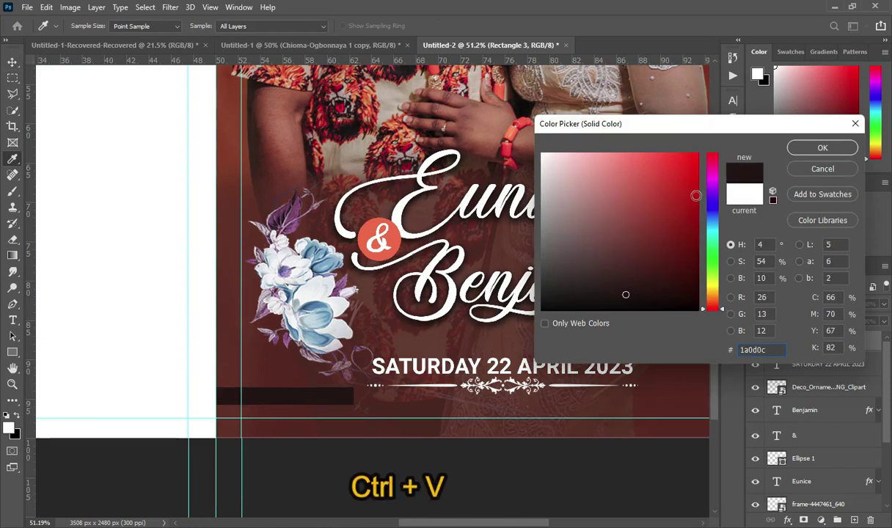
left_click(823, 147)
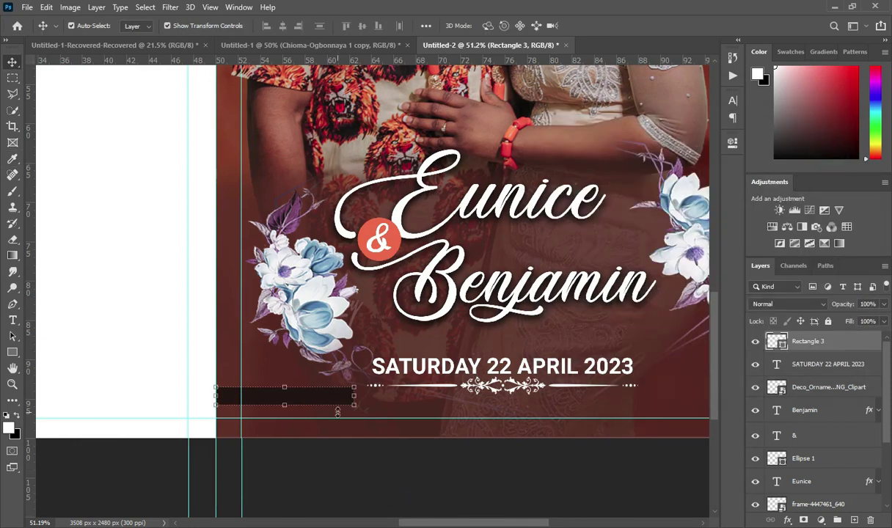
Step: Nudge the dark rectangle slightly down towards the lower margin guide
key("Down")
key("Down")
key("Down")
key("Down")
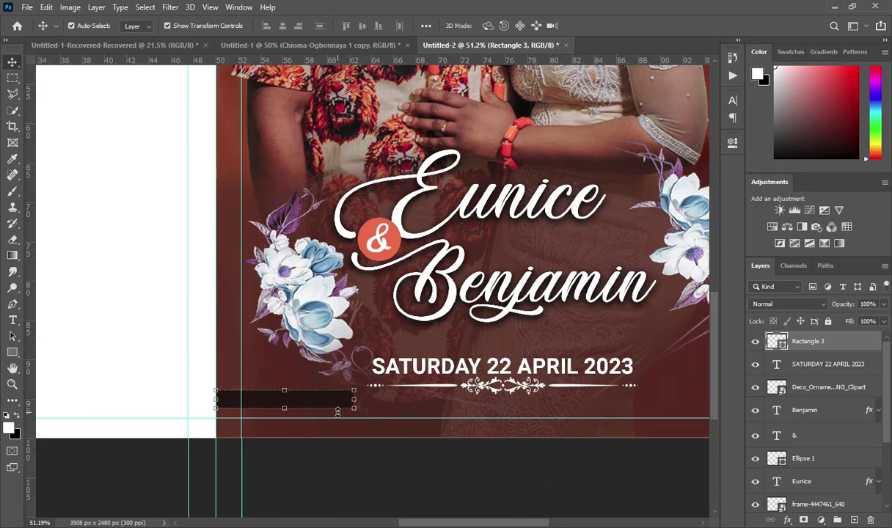
Step: Copy "Courtesy: Couple" from the notes text document and add it as a text line near the foot of the front cover
key("alt+Tab")
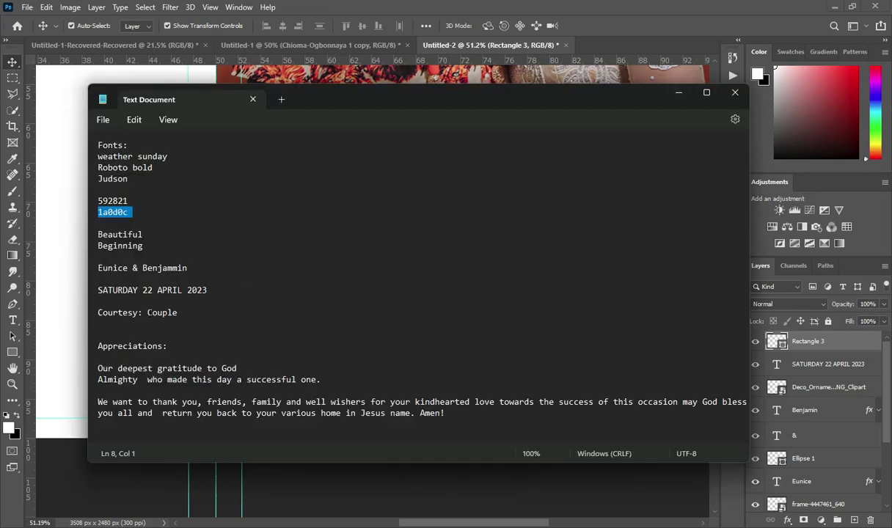
left_click_drag(98, 313, 182, 316)
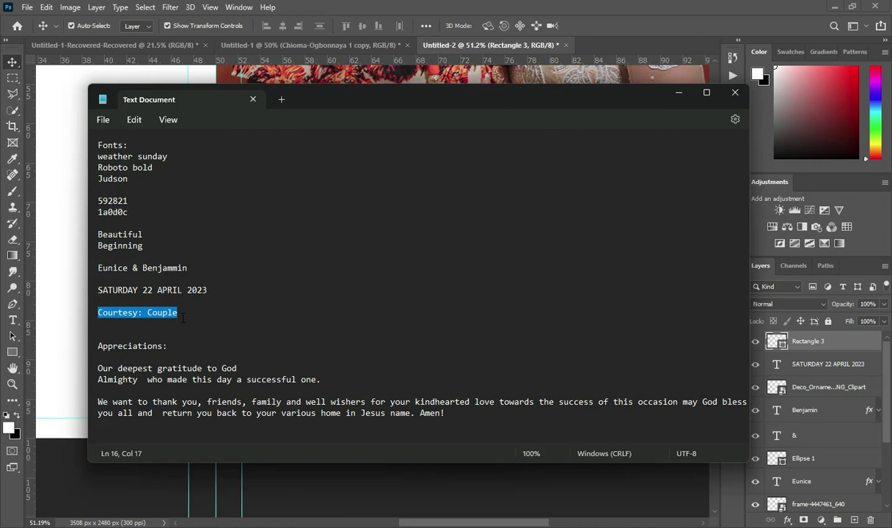
key("ctrl+c")
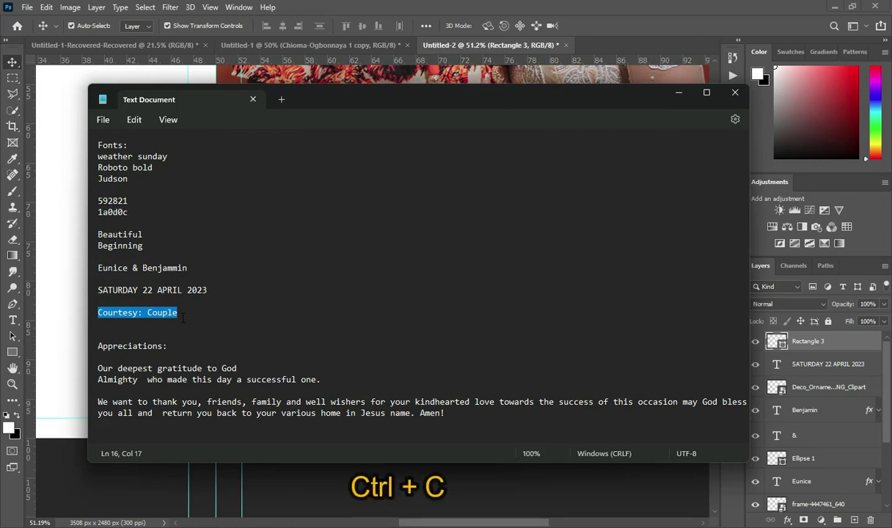
left_click(679, 93)
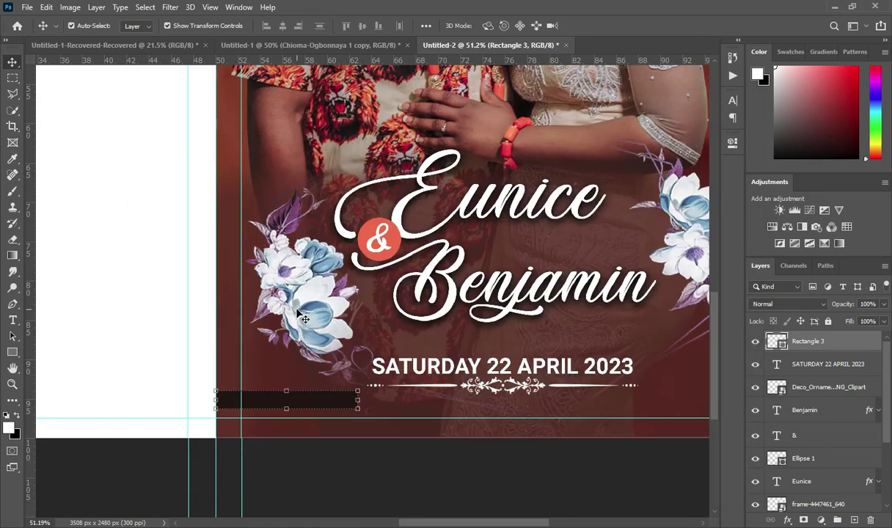
key("t")
left_click(425, 409)
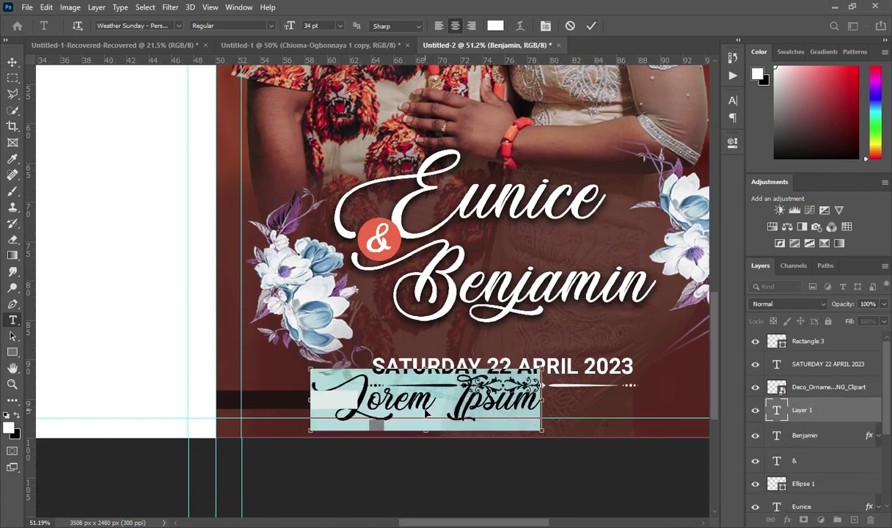
key("ctrl+v")
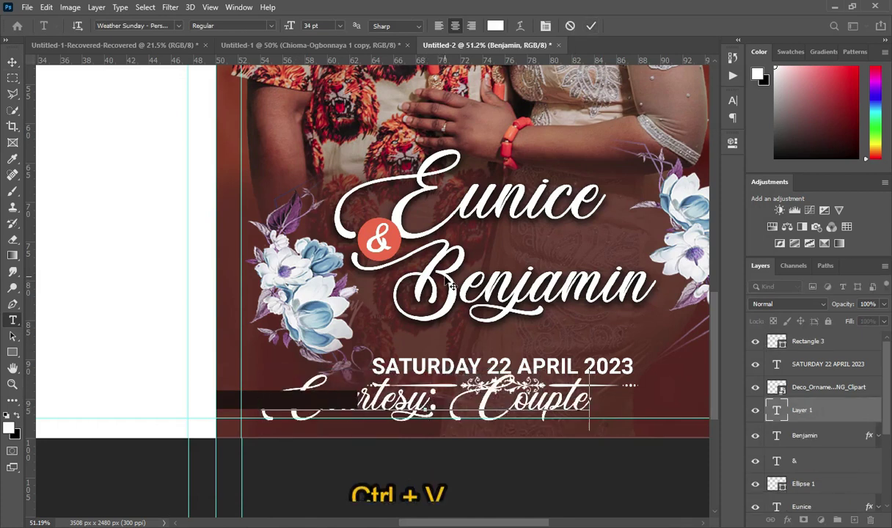
left_click(590, 25)
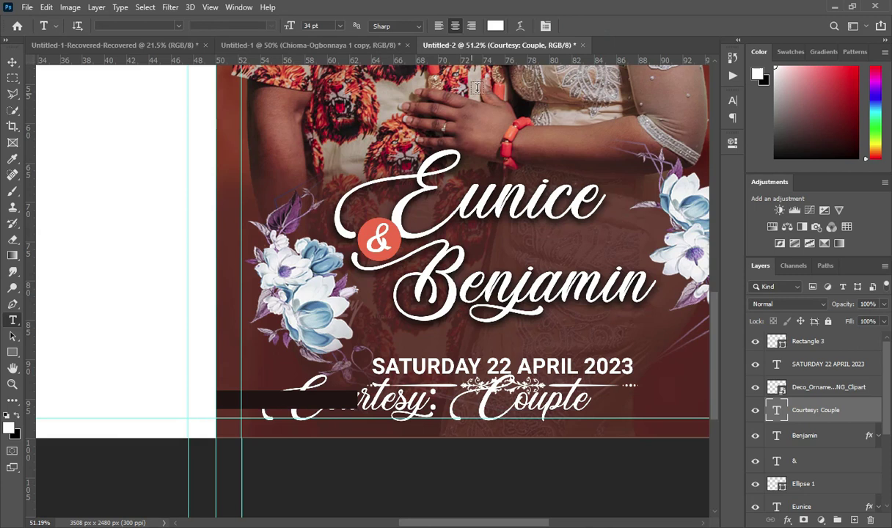
Step: Bring the "Courtesy: Couple" text above the dark rectangle and scale it down to fit inside the strip
scroll(495, 406, "down", 1)
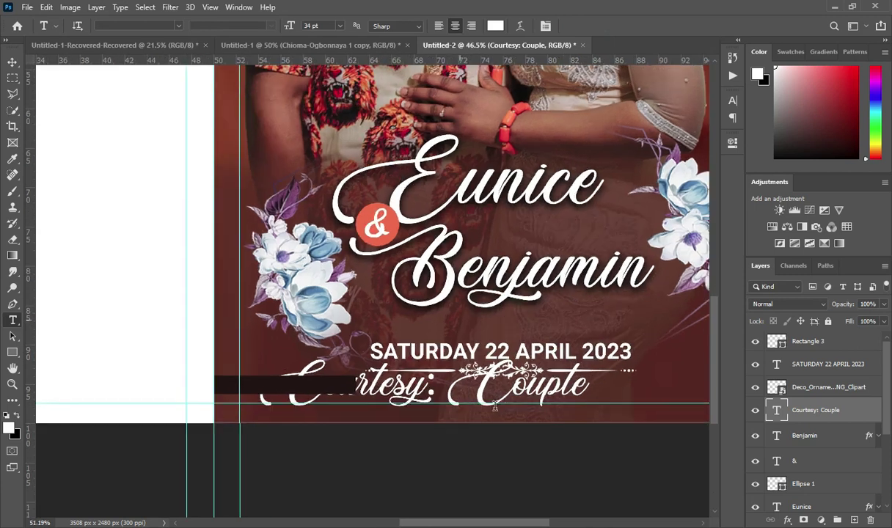
left_click(13, 63)
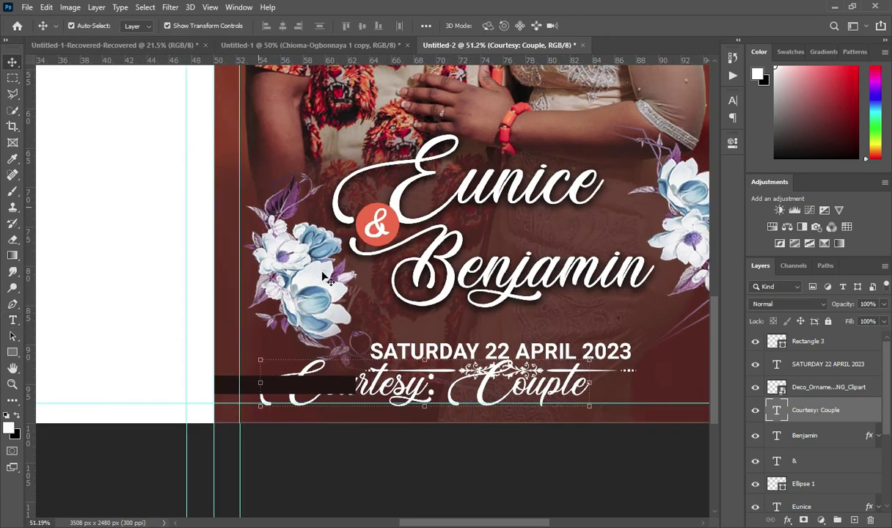
left_click_drag(587, 383, 390, 385)
left_click_drag(820, 411, 816, 334)
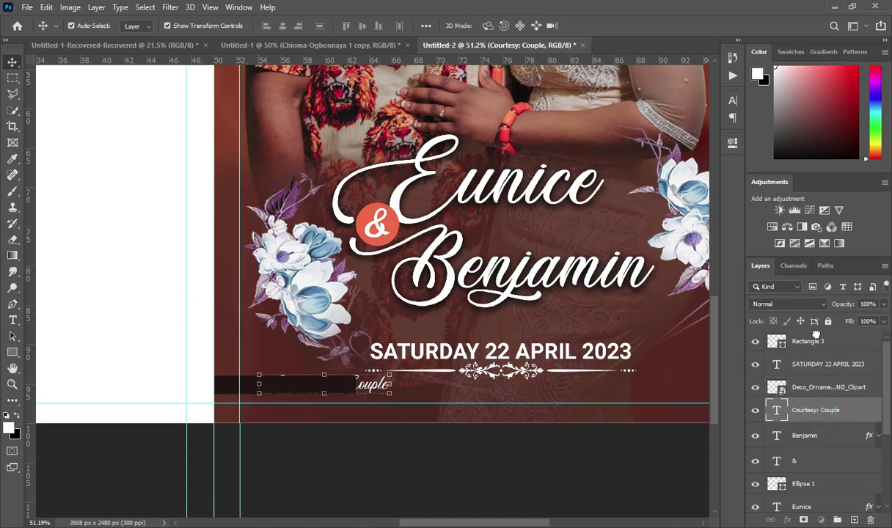
left_click_drag(365, 391, 330, 375)
left_click_drag(272, 389, 298, 391)
left_click(613, 25)
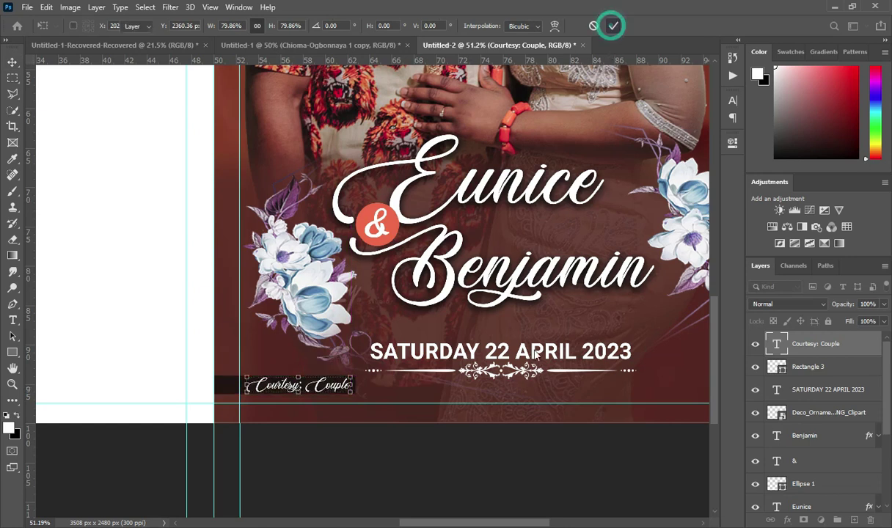
left_click(474, 444)
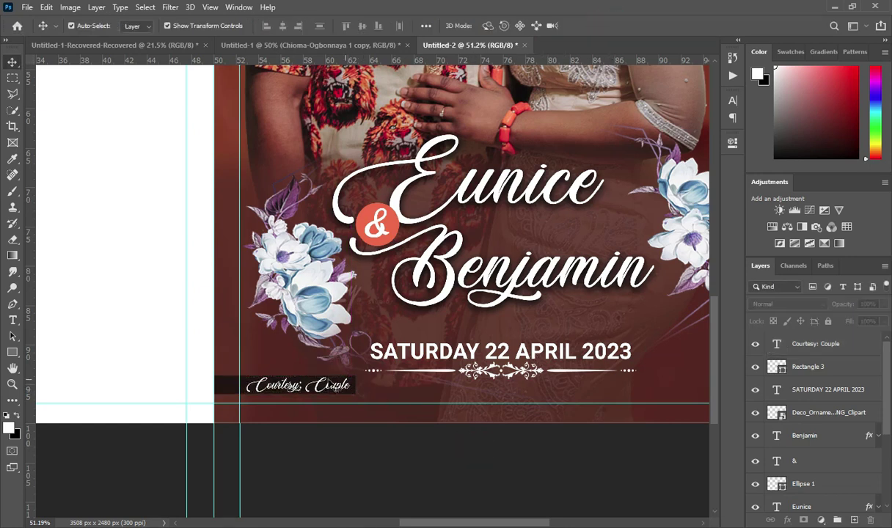
Step: Change the font of the "Courtesy: Couple" text to Roboto
scroll(308, 384, "down", 1)
scroll(352, 403, "down", 3)
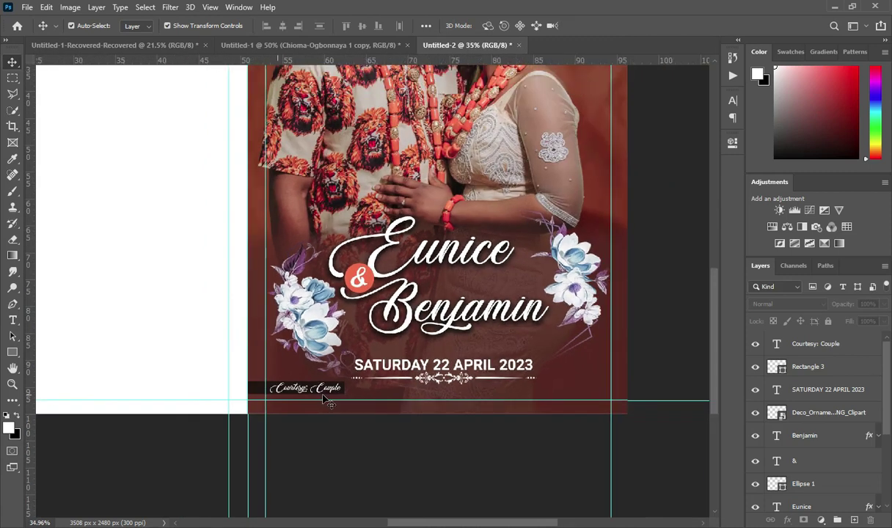
scroll(327, 400, "up", 2)
scroll(357, 445, "down", 1)
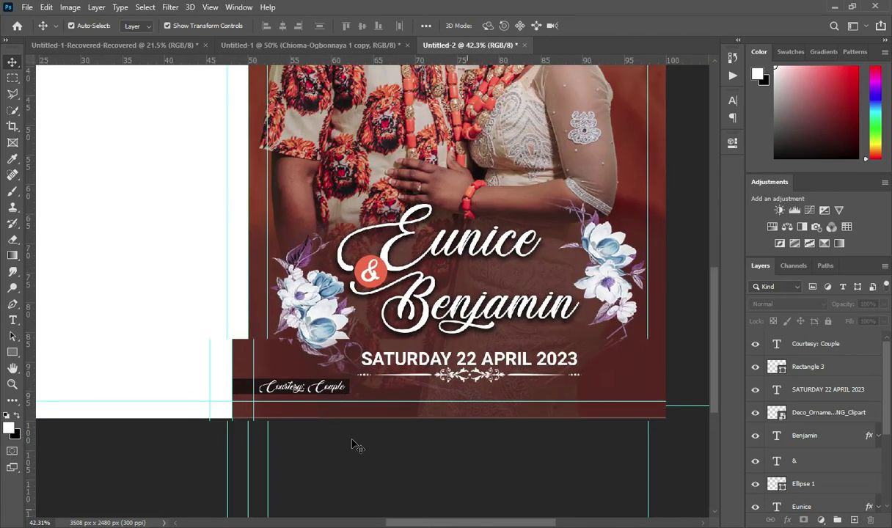
scroll(357, 446, "down", 3)
scroll(268, 376, "up", 4)
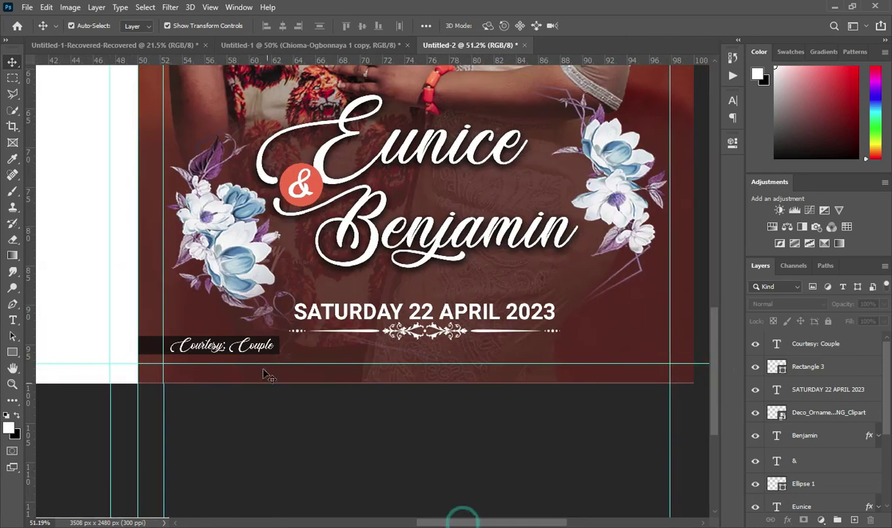
left_click(242, 349)
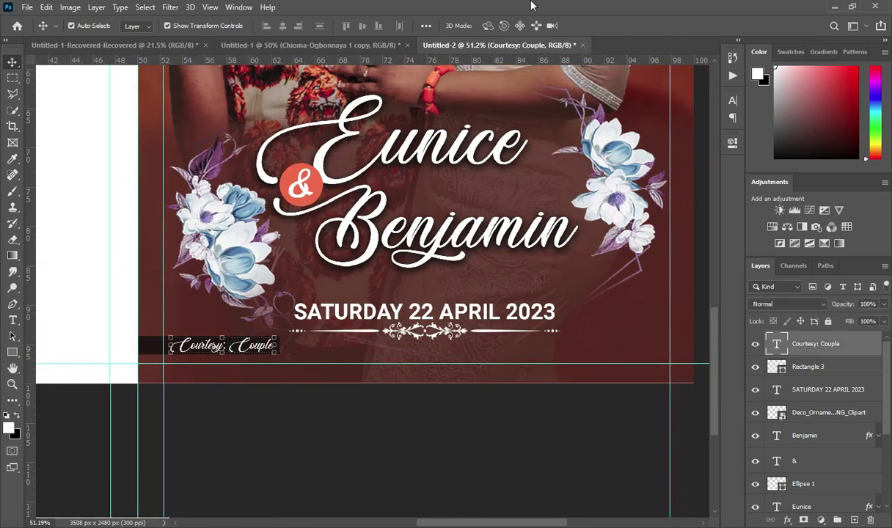
key("t")
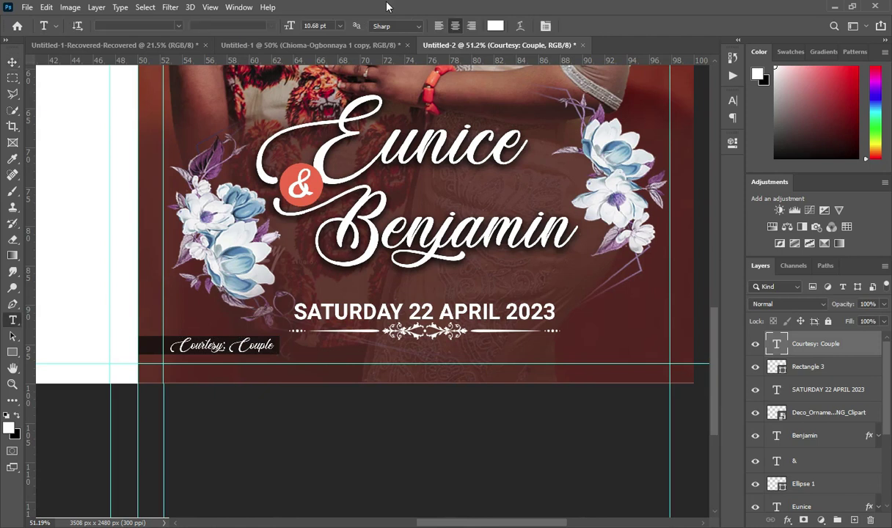
left_click(179, 26)
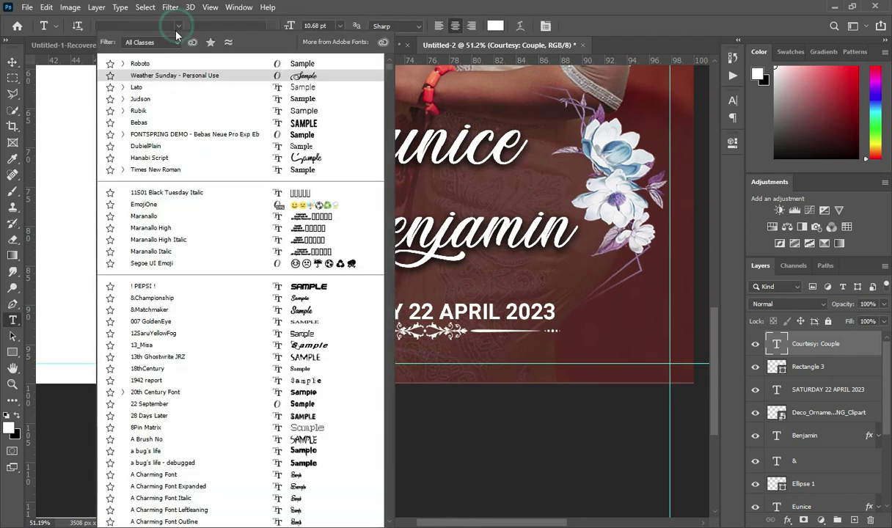
left_click(139, 64)
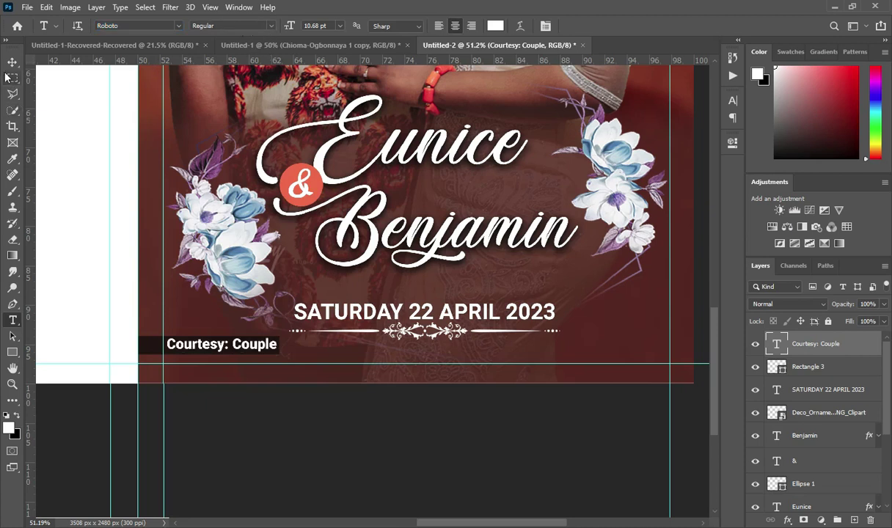
Step: Scale the "Courtesy: Couple" text down to about 95% and shift it slightly right within the dark strip
key("ctrl+t")
left_click_drag(279, 345, 273, 347)
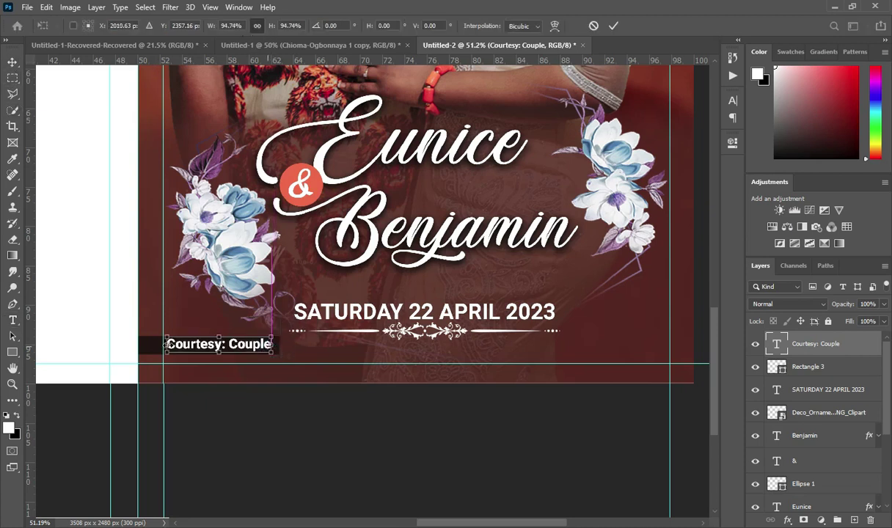
left_click_drag(166, 345, 170, 345)
left_click(613, 26)
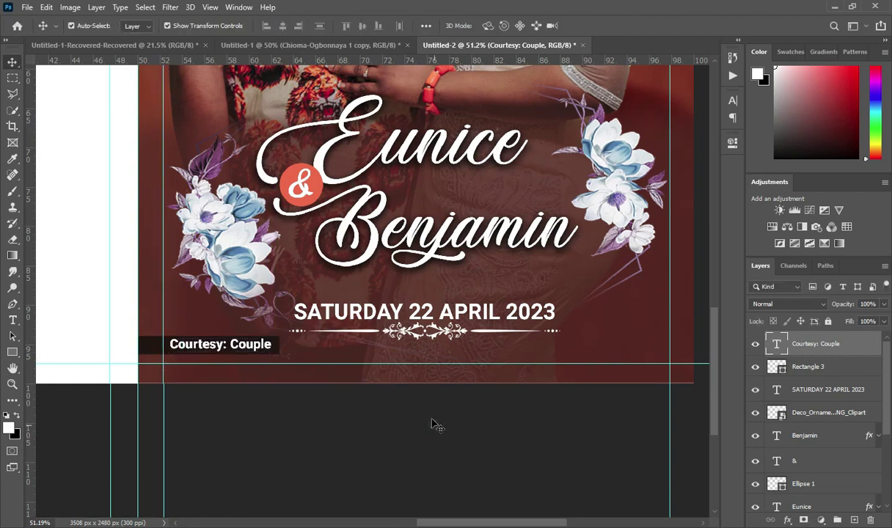
Step: Copy the word "Beautiful" from the notes text document
scroll(499, 414, "down", 3)
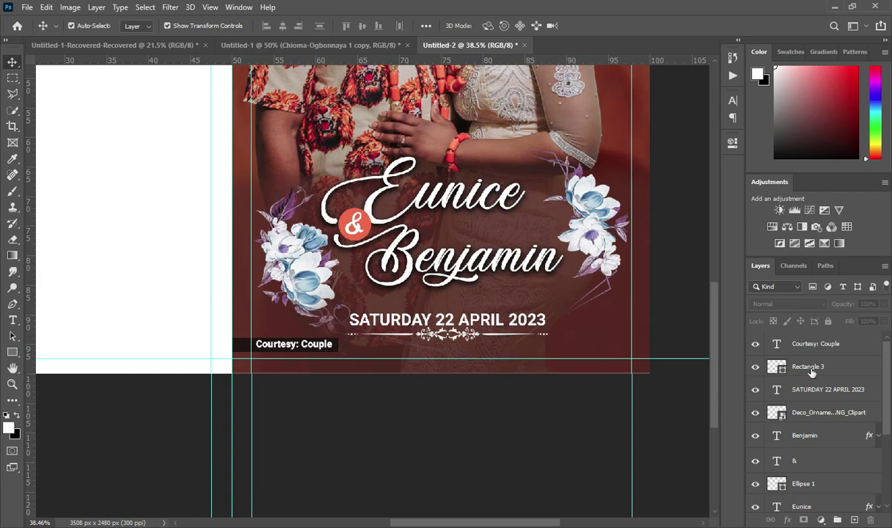
scroll(679, 372, "down", 2)
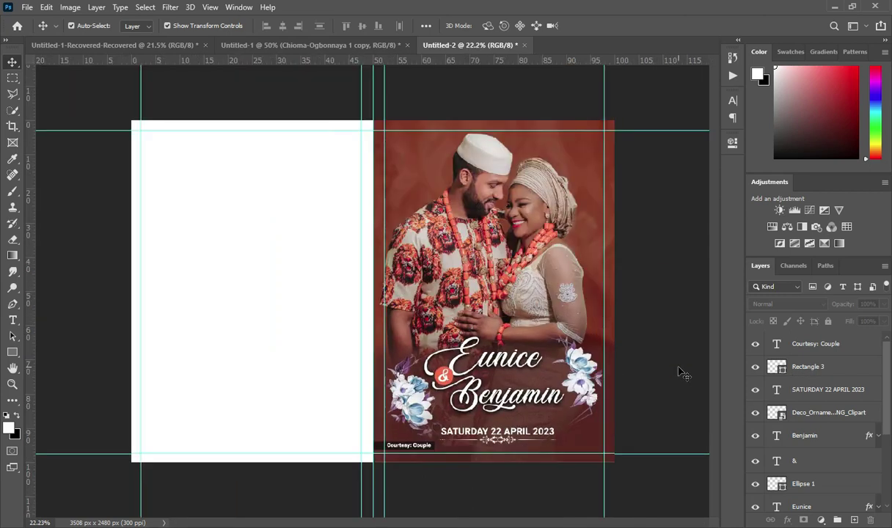
key("ctrl+0")
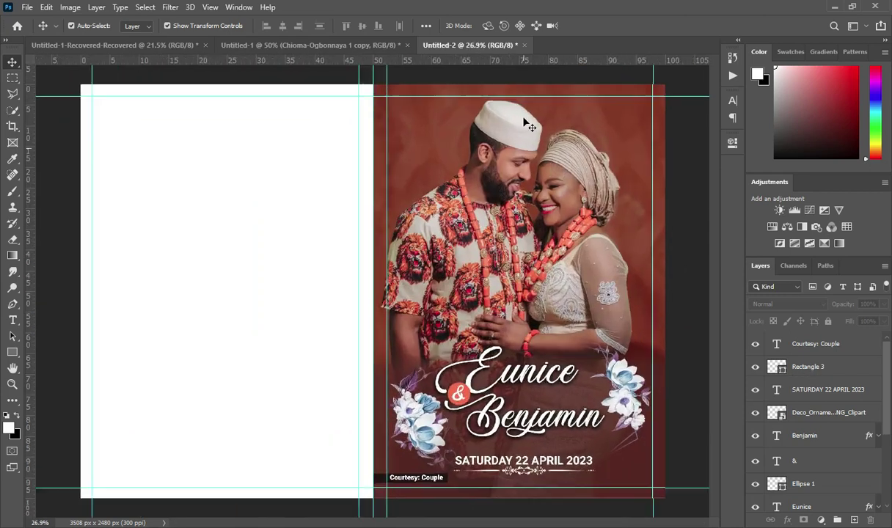
scroll(510, 116, "up", 1)
scroll(444, 94, "up", 1)
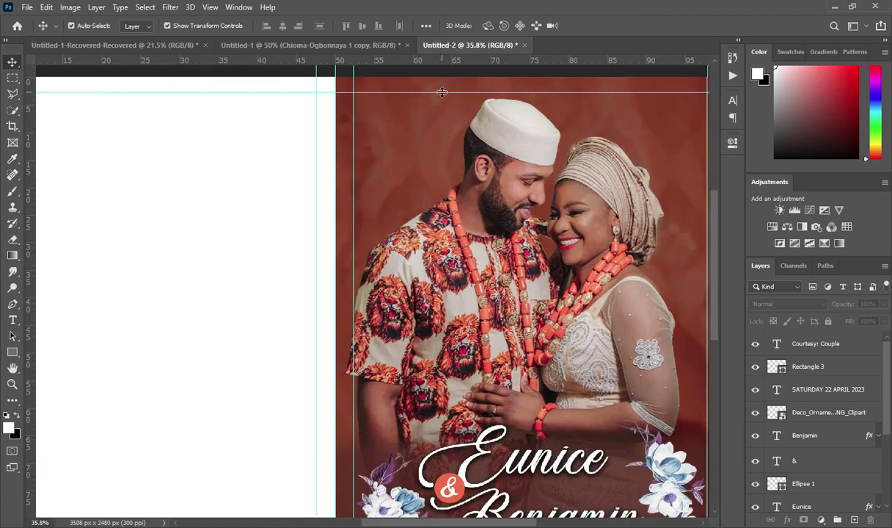
scroll(442, 92, "up", 1)
key("alt+Tab")
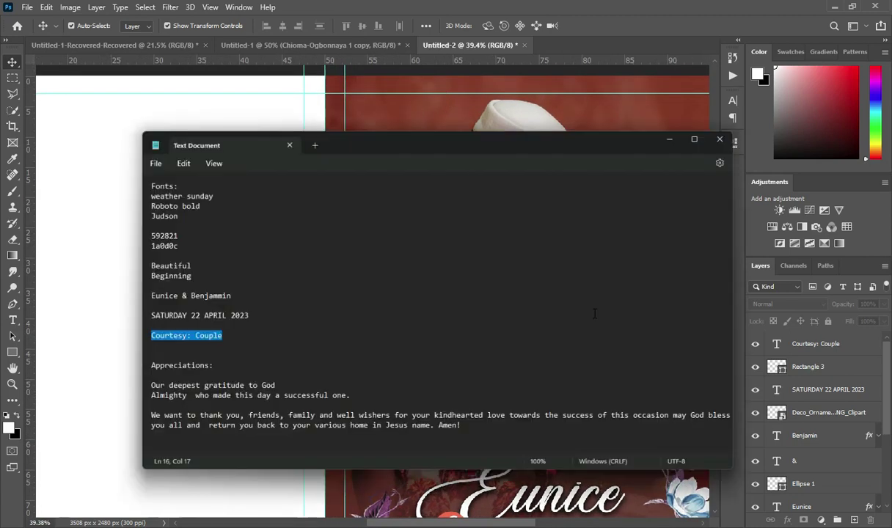
key("ctrl+c")
left_click_drag(96, 235, 155, 233)
left_click(679, 92)
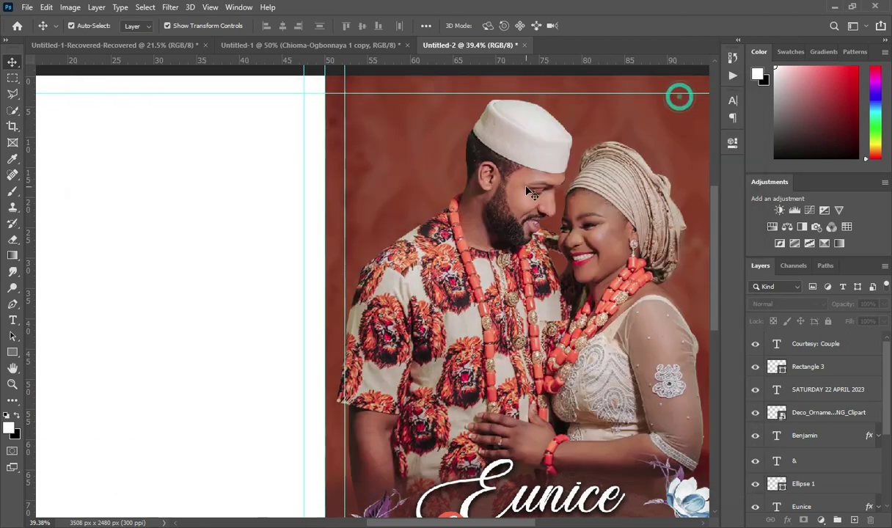
Step: Add the text "Beautiful" in the Weather Sunday font at the front cover's upper-left corner, inside the margin guides
key("t")
left_click(357, 112)
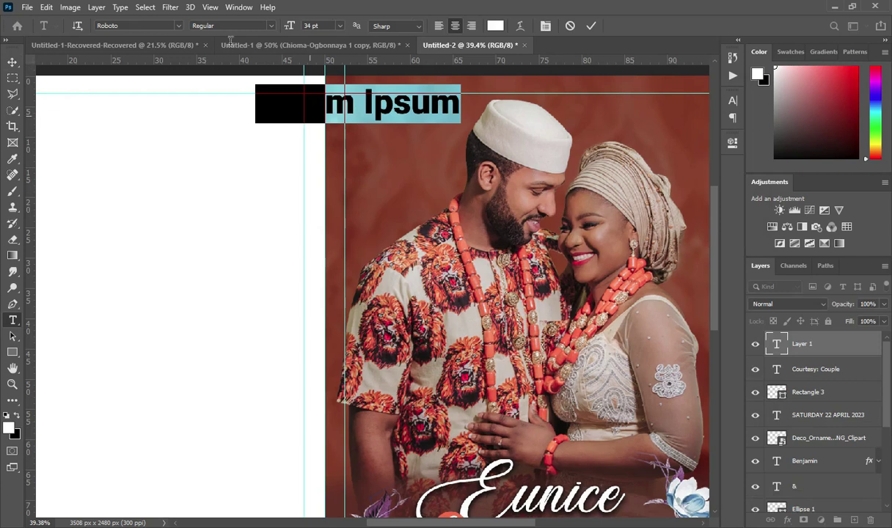
left_click(181, 26)
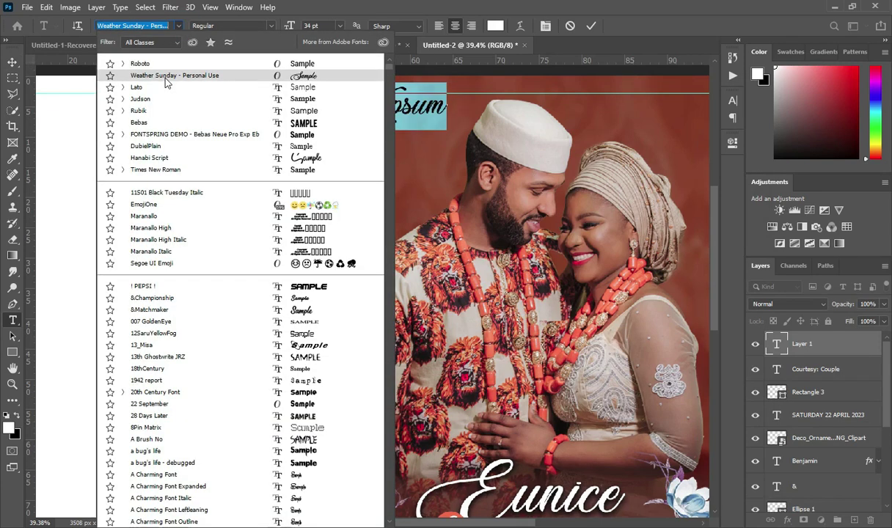
left_click(168, 77)
key("ctrl+v")
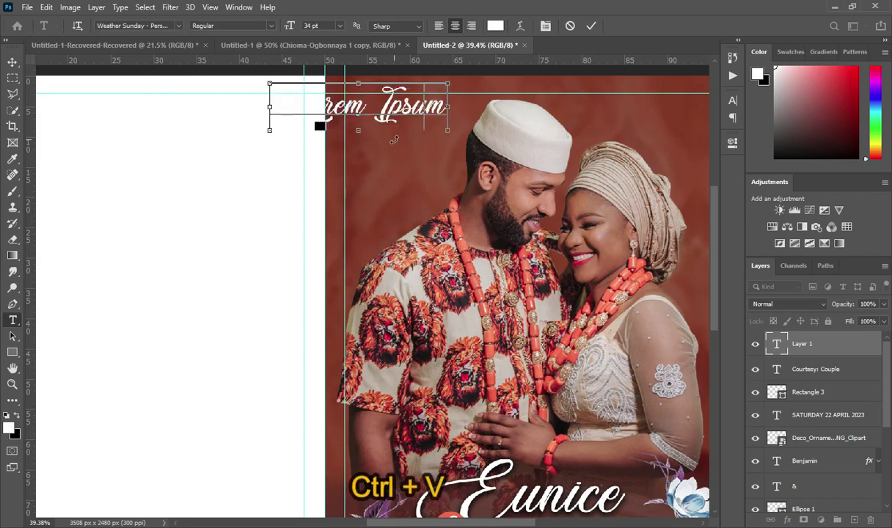
left_click(591, 26)
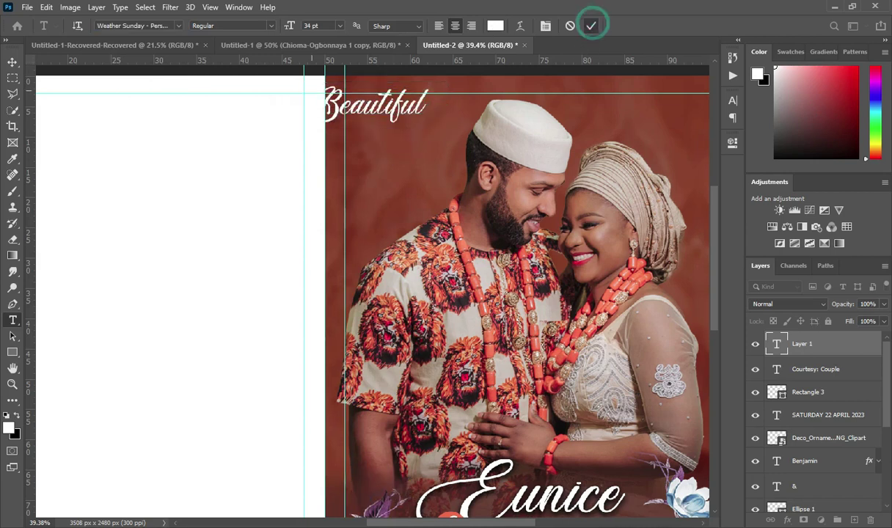
key("v")
left_click_drag(381, 111, 423, 124)
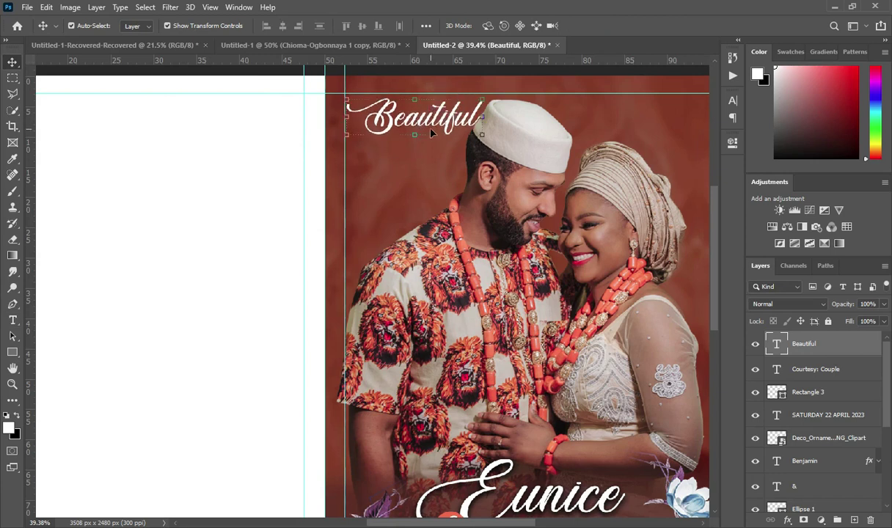
Step: Duplicate the "Beautiful" text directly below the original and select the copy's whole wording for editing
key("ctrl+j")
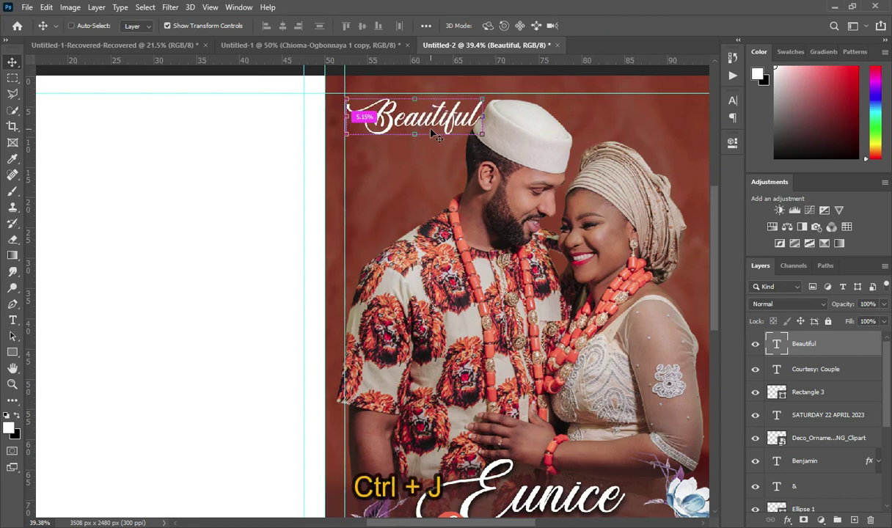
left_click_drag(435, 125, 435, 162)
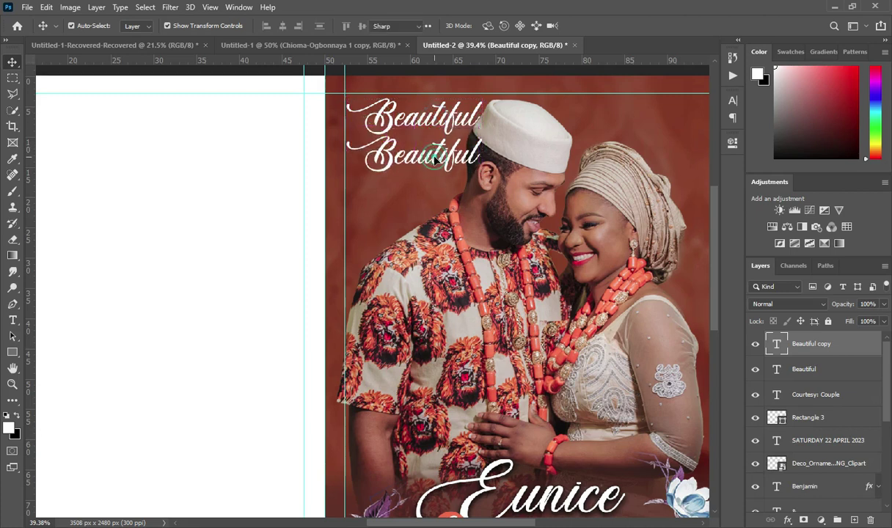
key("t")
left_click(434, 158)
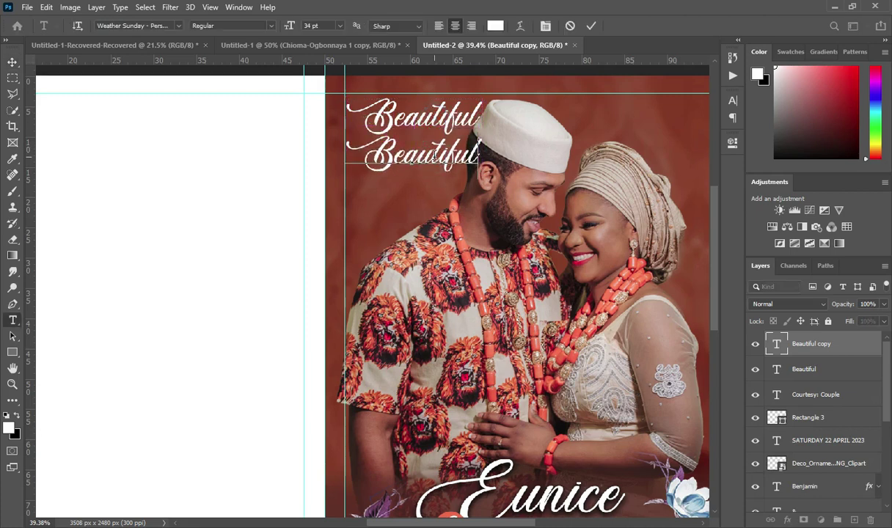
key("ctrl+a")
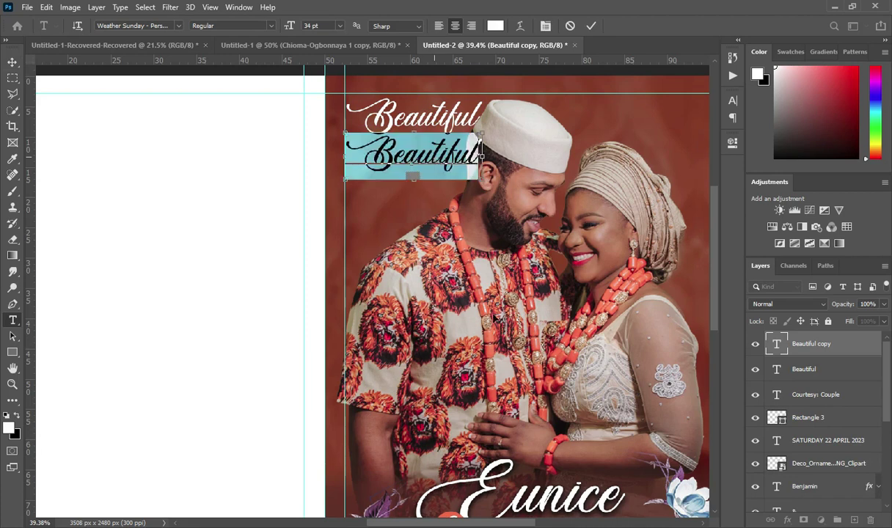
Step: Replace the duplicated line's wording with "Beginning" from the notes text document and set its font to Roboto
key("alt+Tab")
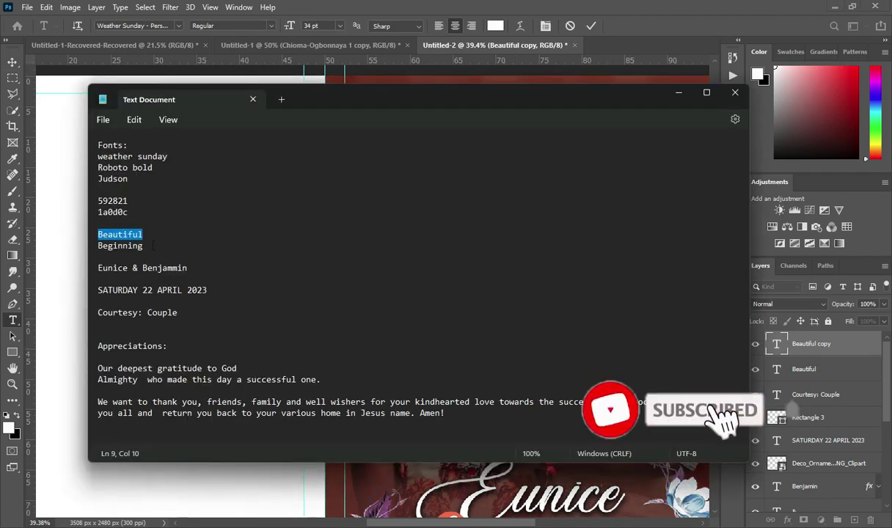
double_click(144, 246)
key("ctrl+c")
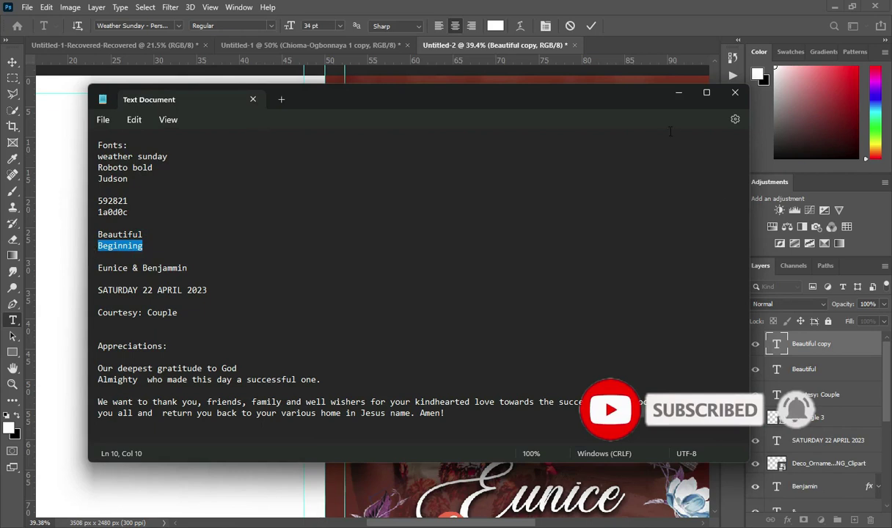
left_click(679, 94)
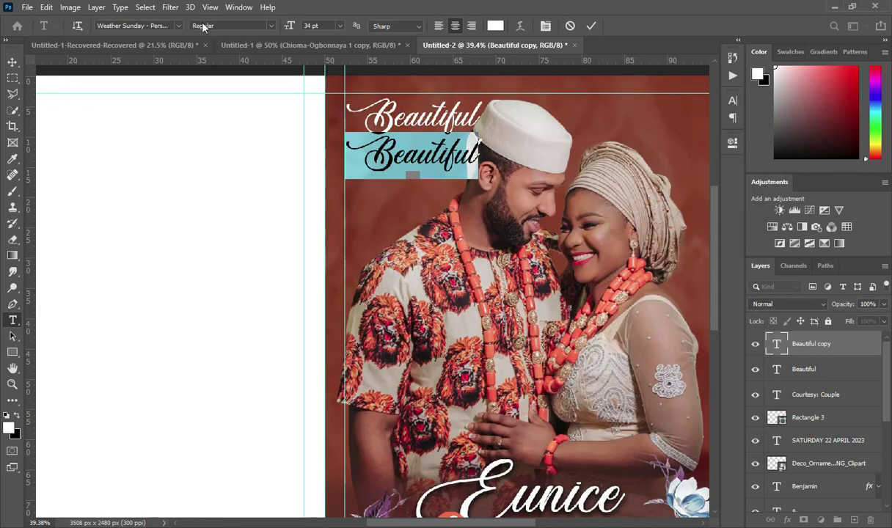
left_click(179, 26)
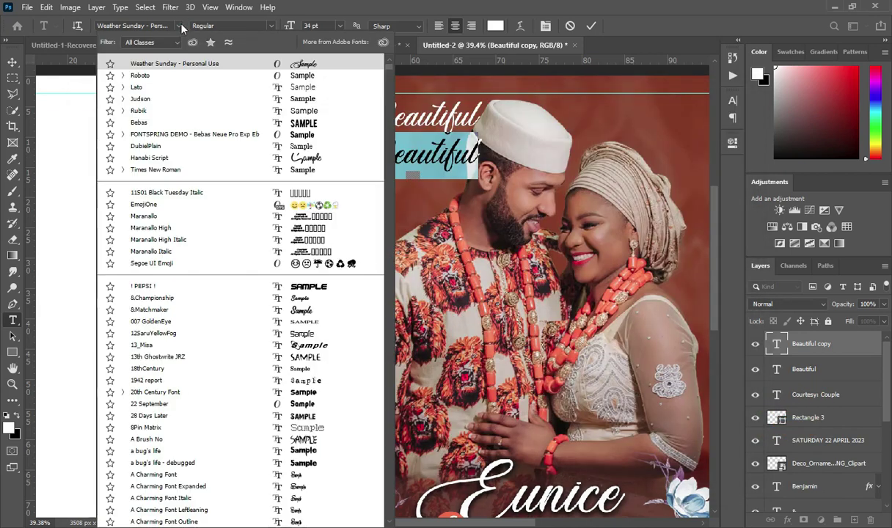
left_click(141, 75)
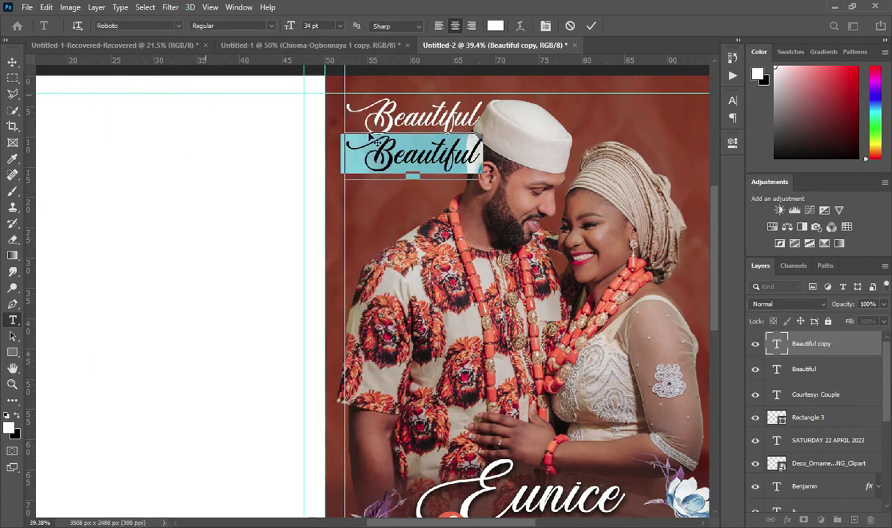
key("ctrl+v")
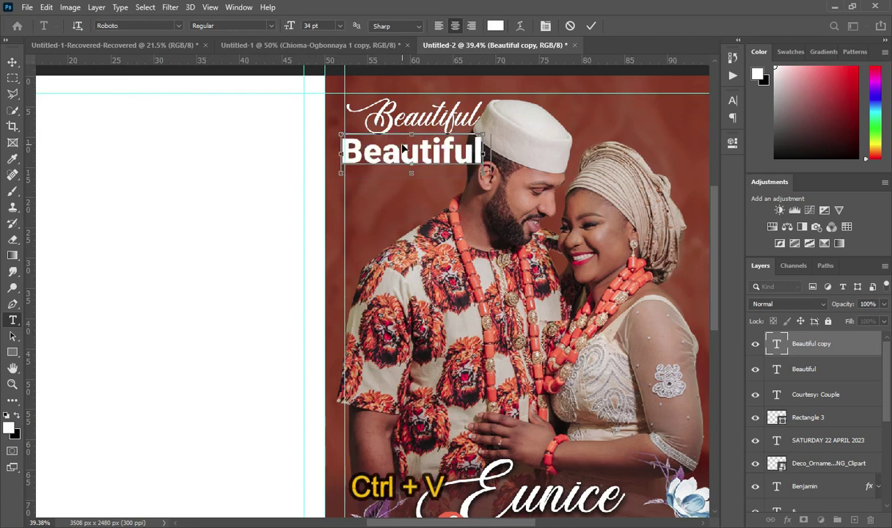
left_click(593, 25)
left_click(12, 64)
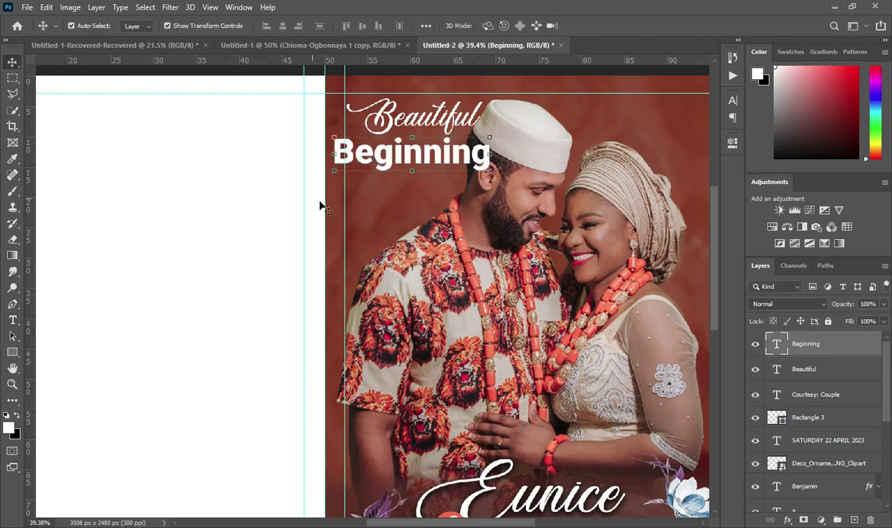
Step: Scale the "Beginning" text down to about 43.5% and tuck it under the word "Beautiful"
key("ctrl+t")
left_click_drag(333, 153, 436, 140)
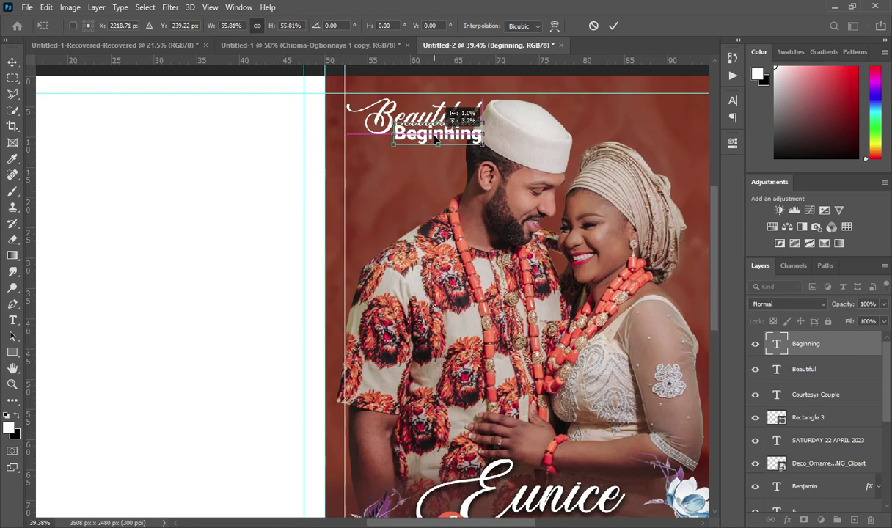
left_click_drag(482, 135, 468, 136)
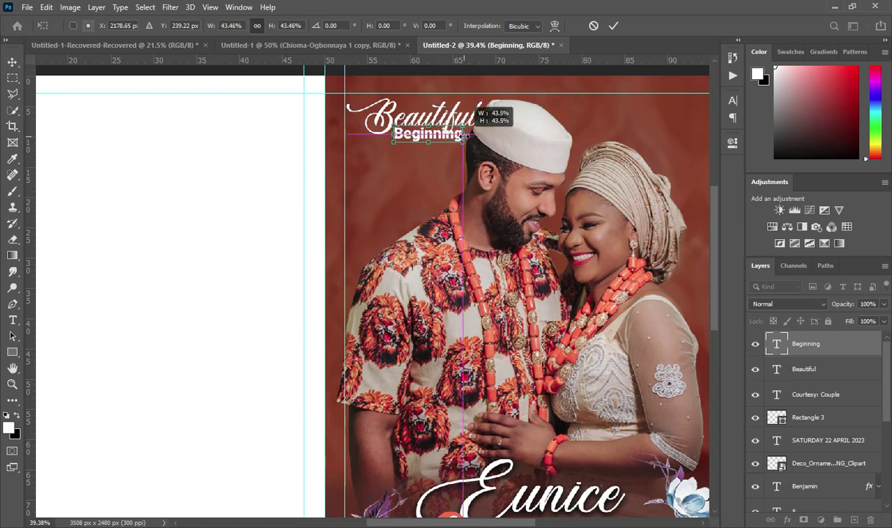
left_click(613, 26)
Step: Shift the couple photo slightly to the right on the front cover
scroll(367, 118, "down", 2)
scroll(513, 187, "down", 2)
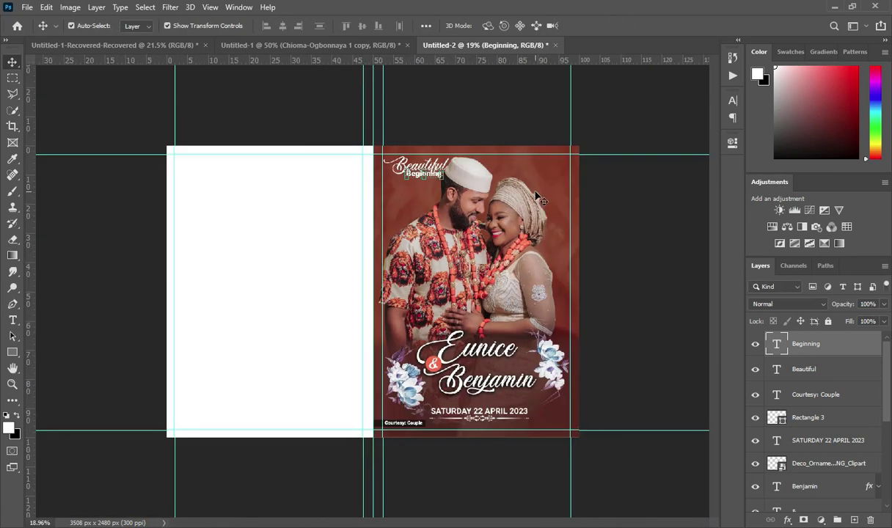
scroll(509, 185, "up", 1)
left_click(640, 176)
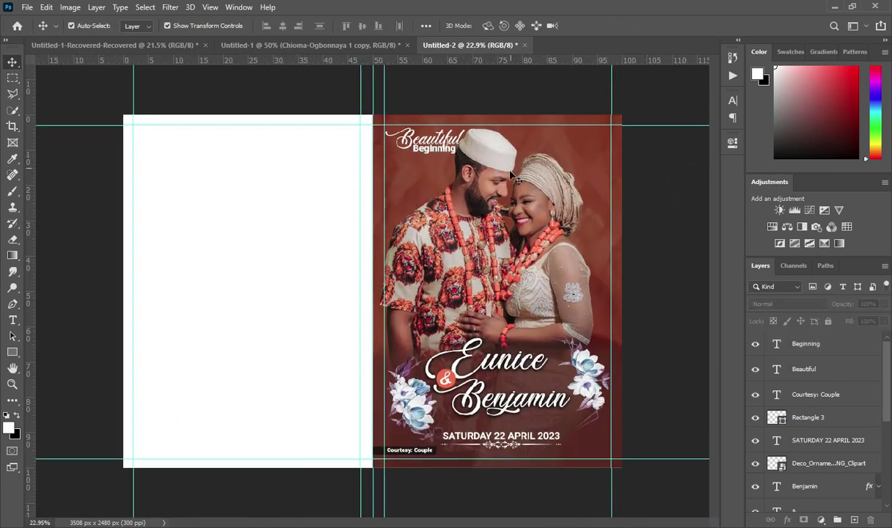
left_click(538, 194)
left_click_drag(538, 194, 541, 199)
left_click(673, 245)
Step: Add a drop shadow to the "Beautiful" text with distance 6 px, spread 7% and size 10 px
scroll(462, 158, "up", 2)
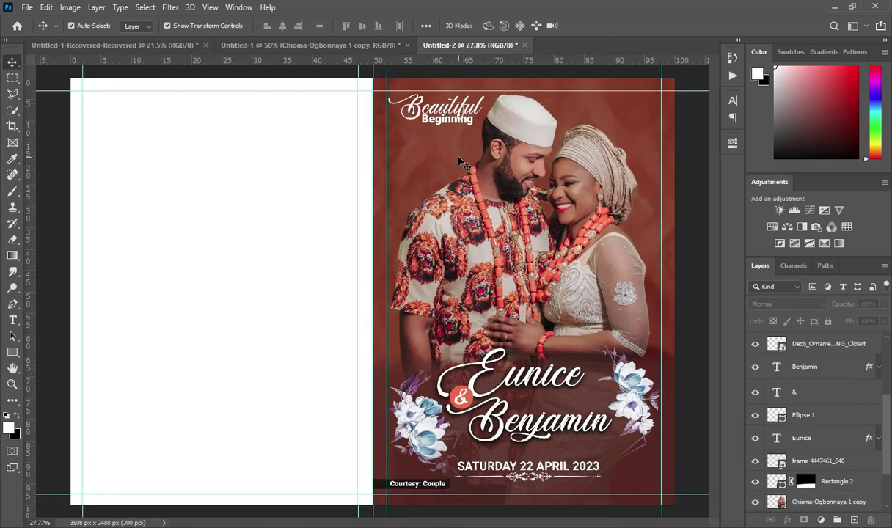
scroll(462, 122, "up", 1)
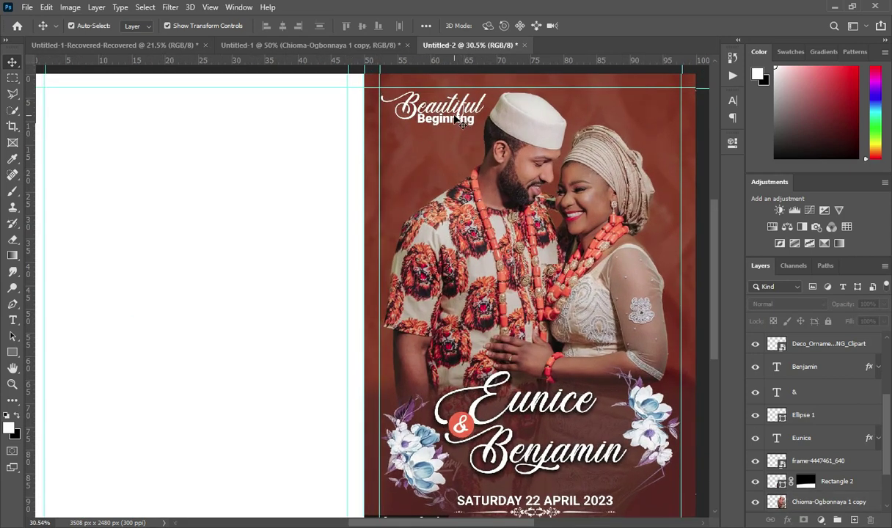
scroll(463, 122, "up", 1)
left_click(449, 119)
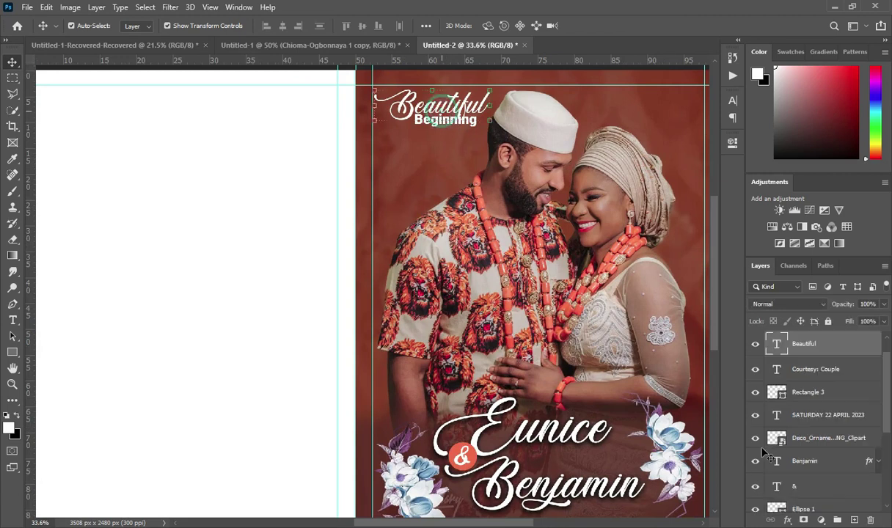
left_click(789, 520)
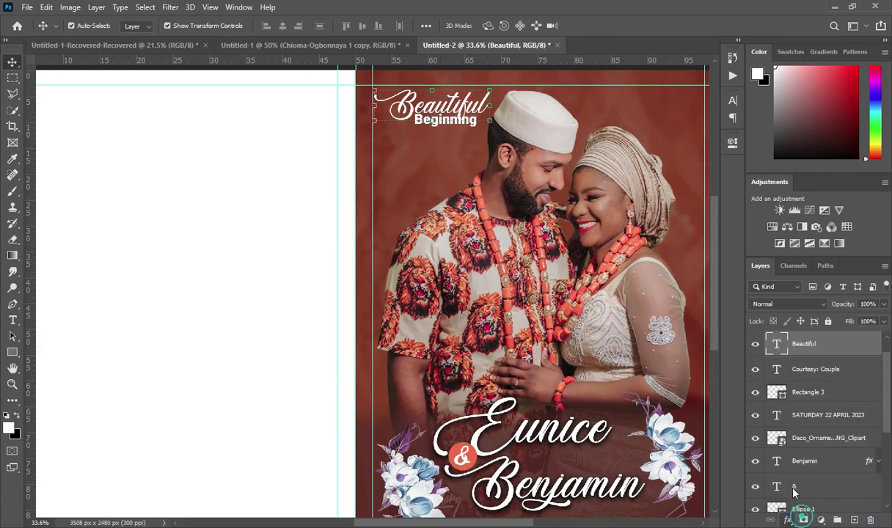
left_click(792, 493)
left_click_drag(532, 132, 721, 192)
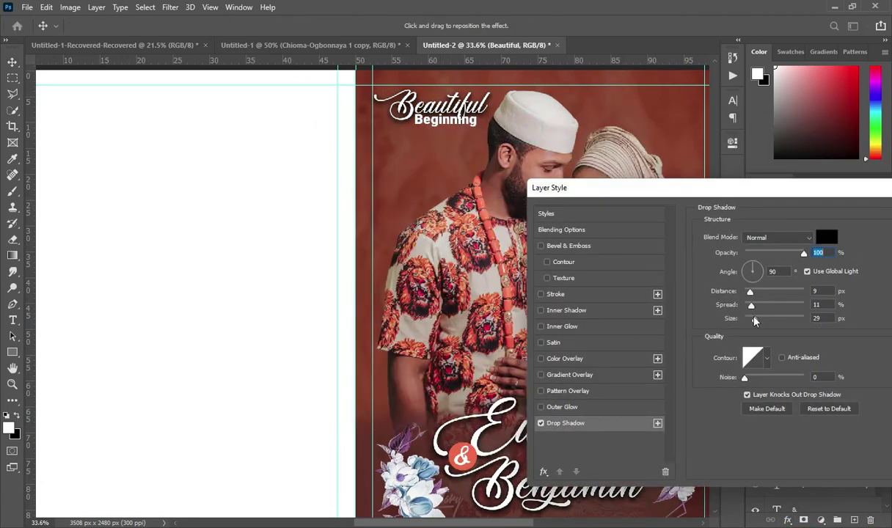
left_click_drag(756, 319, 749, 297)
left_click_drag(800, 187, 526, 201)
left_click(693, 229)
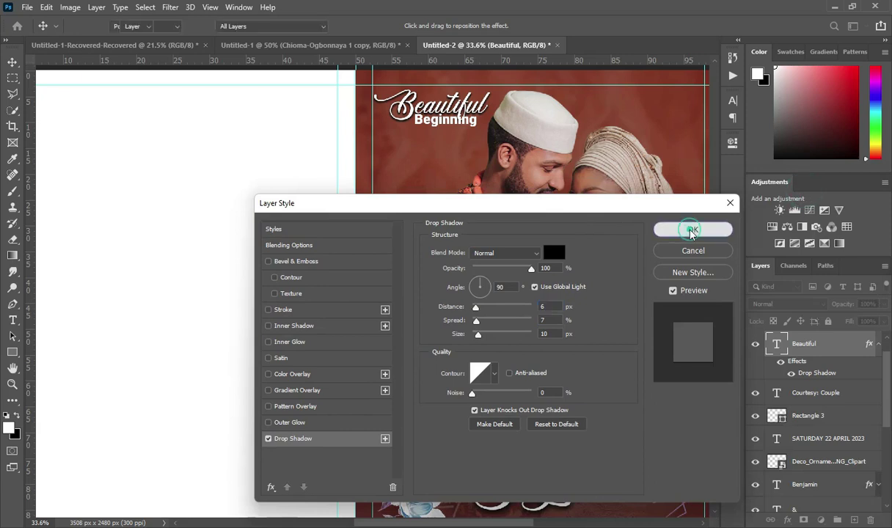
Step: Copy the layer style from the "Beautiful" text and paste it onto the "Beginning" text
right_click(839, 346)
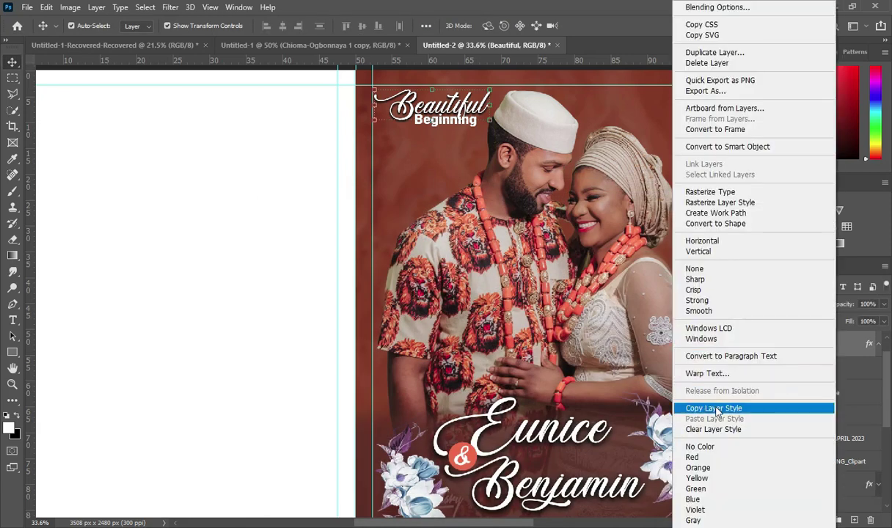
left_click(715, 408)
left_click(811, 346)
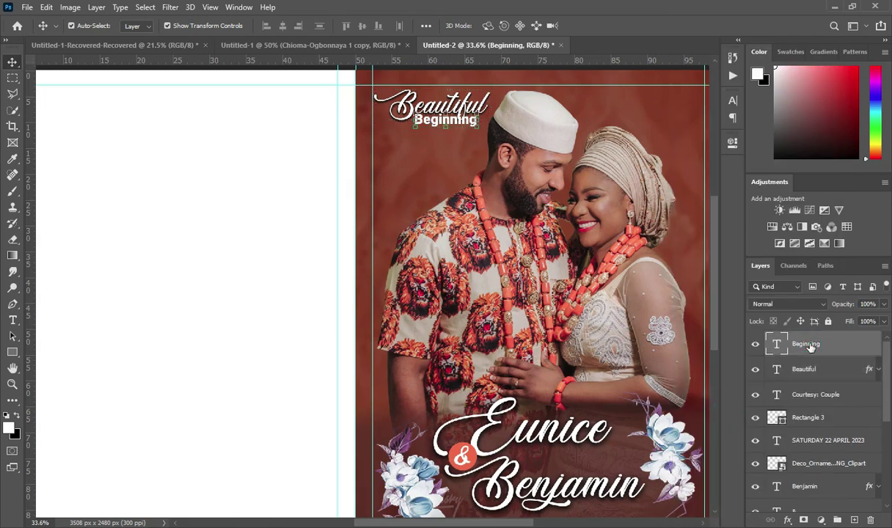
right_click(810, 347)
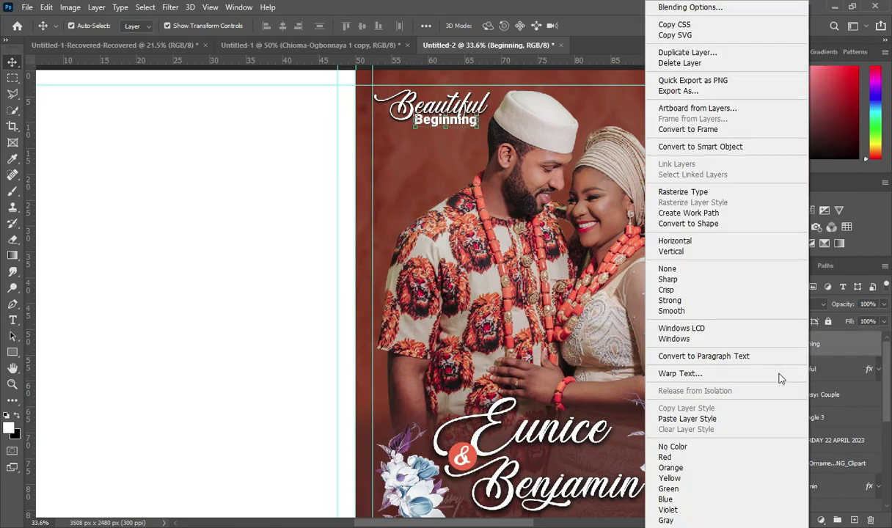
left_click(688, 419)
Step: Group all the front cover layers, from the "Beginning" text down to Rectangle 1, leaving out the Background
scroll(446, 355, "down", 2)
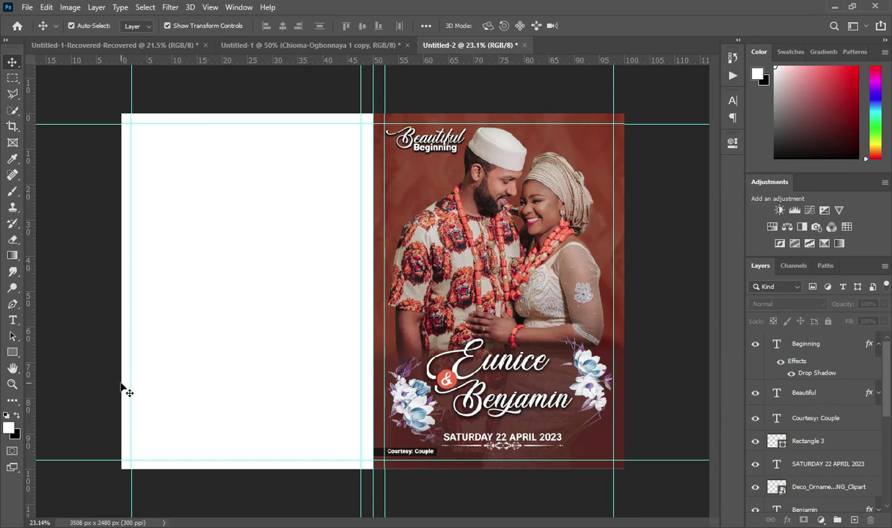
scroll(125, 379, "up", 1)
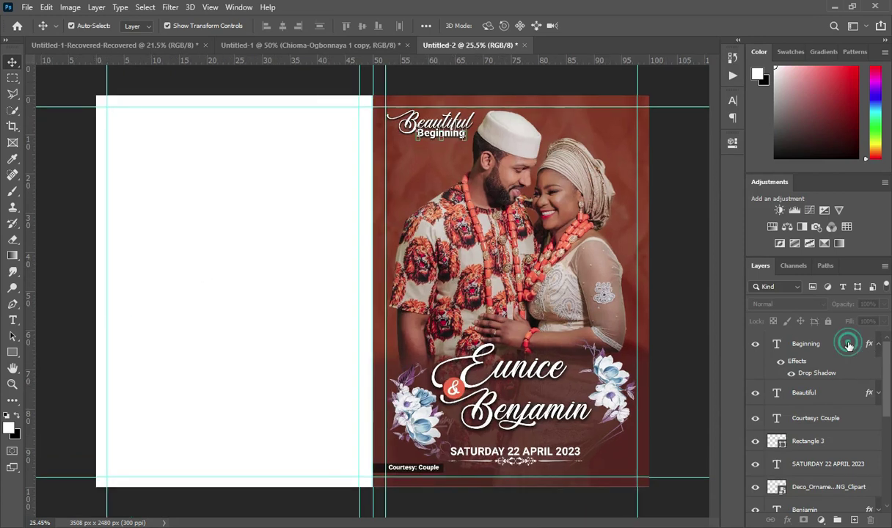
left_click(837, 345, "shift")
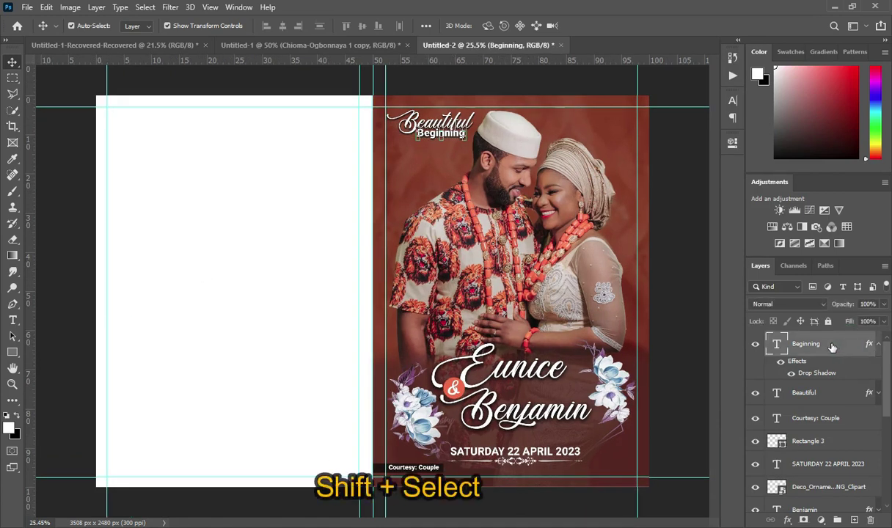
scroll(829, 426, "down", 5)
left_click(822, 499, "shift")
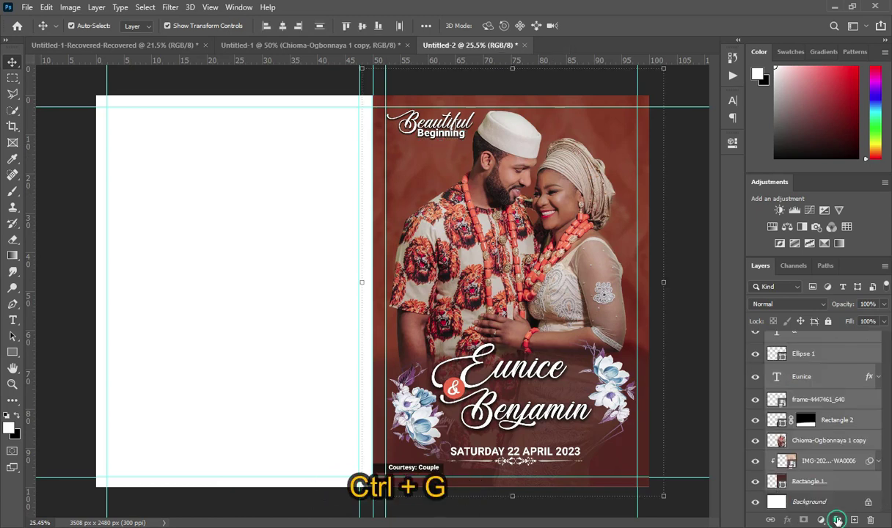
key("ctrl+g")
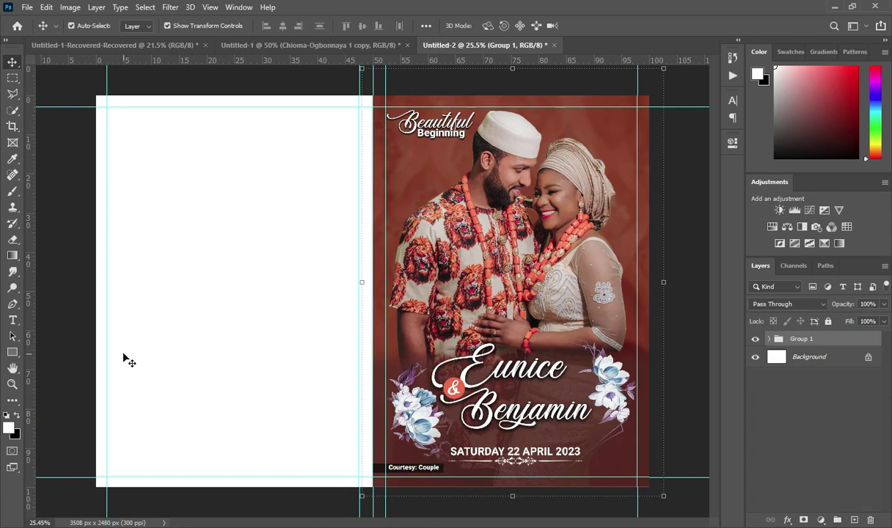
Step: Draw a rectangle covering the whole blank back cover and adjust its edges to fit the page
left_click(12, 353)
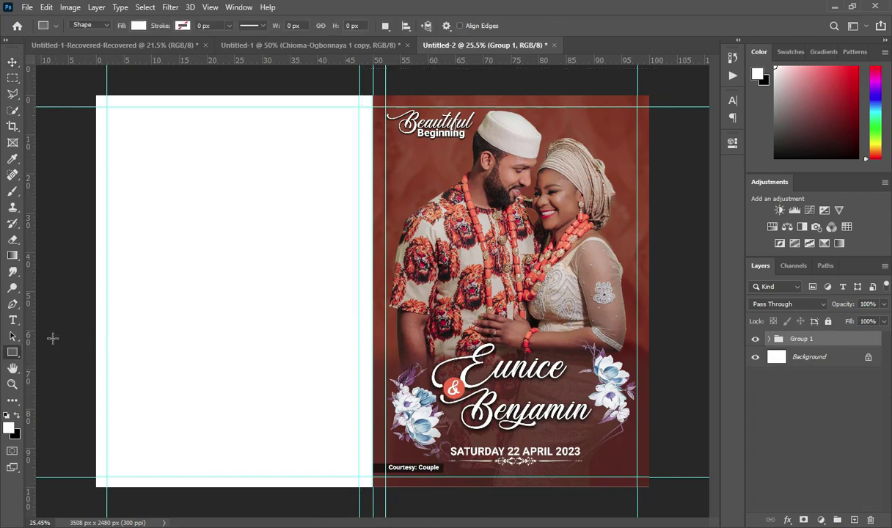
left_click_drag(96, 95, 373, 486)
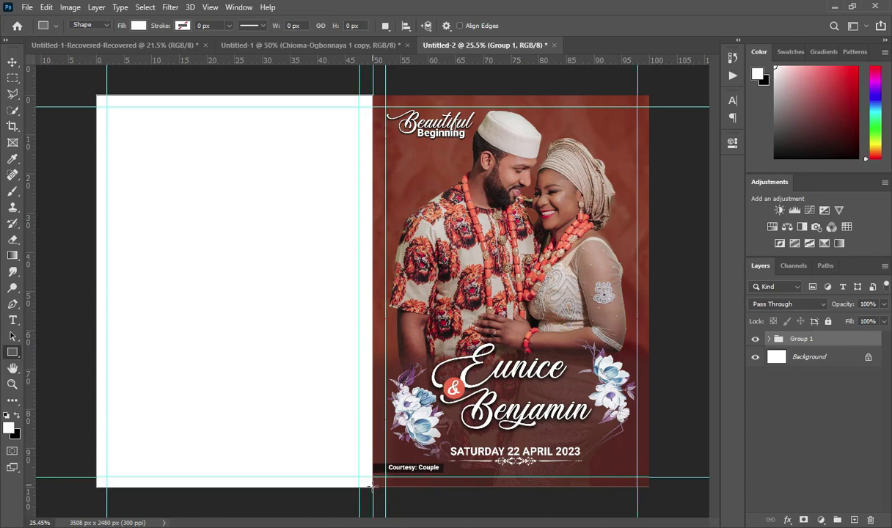
left_click(13, 62)
left_click_drag(96, 293, 96, 290)
left_click(698, 138)
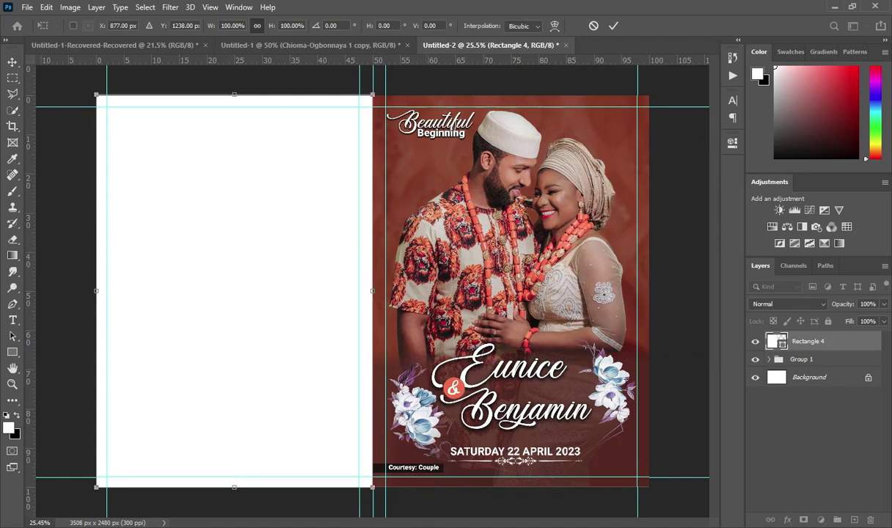
Step: Fill the back cover rectangle with the colour 1a0d0c copied from the notes text document
key("alt+Tab")
key("ctrl+c")
triple_click(110, 212)
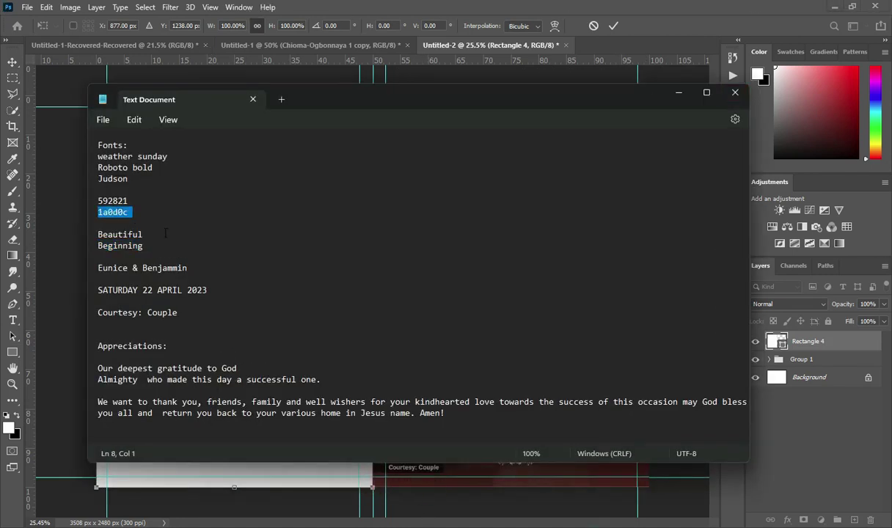
left_click(761, 196)
double_click(776, 342)
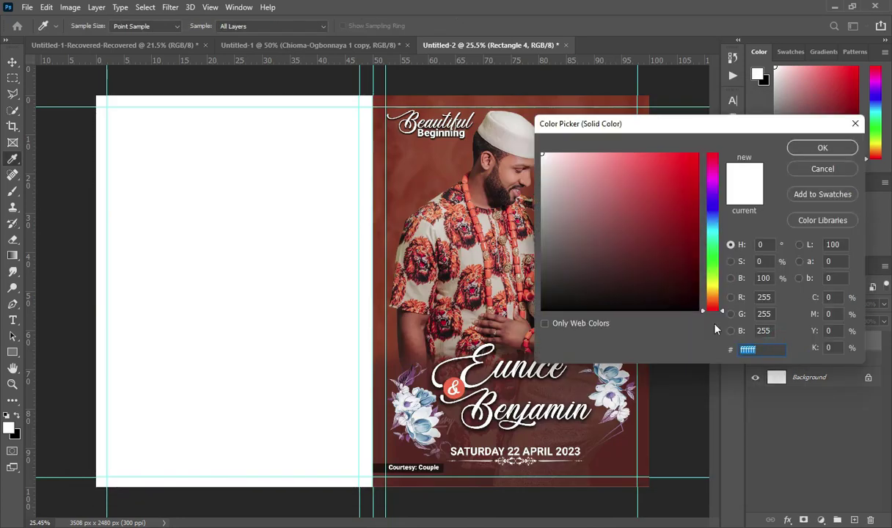
key("ctrl+v")
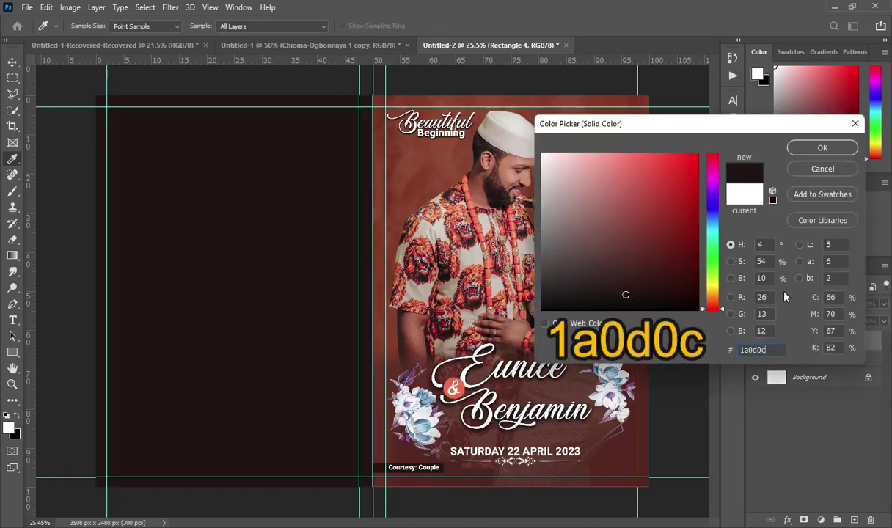
left_click(822, 148)
Step: Copy the heading "Appreciations:" from the notes text document and return to the design
key("alt+Tab")
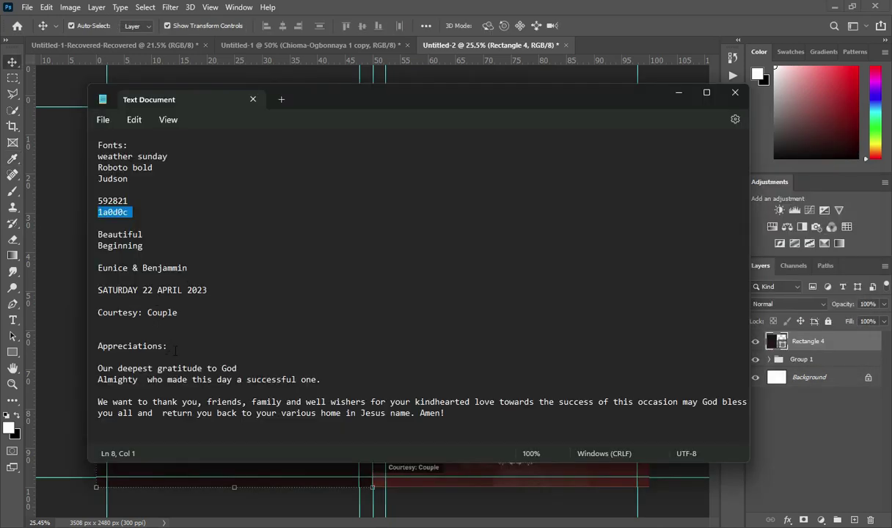
left_click_drag(98, 345, 167, 346)
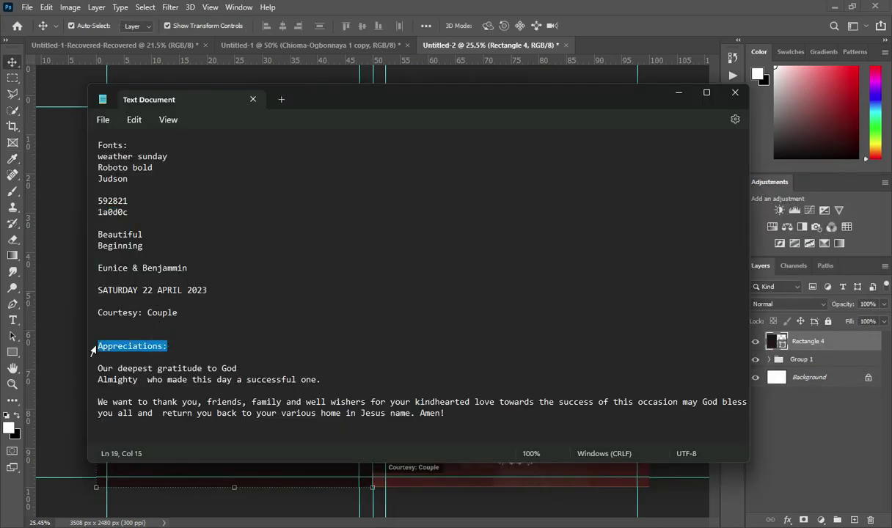
key("ctrl+c")
left_click(677, 94)
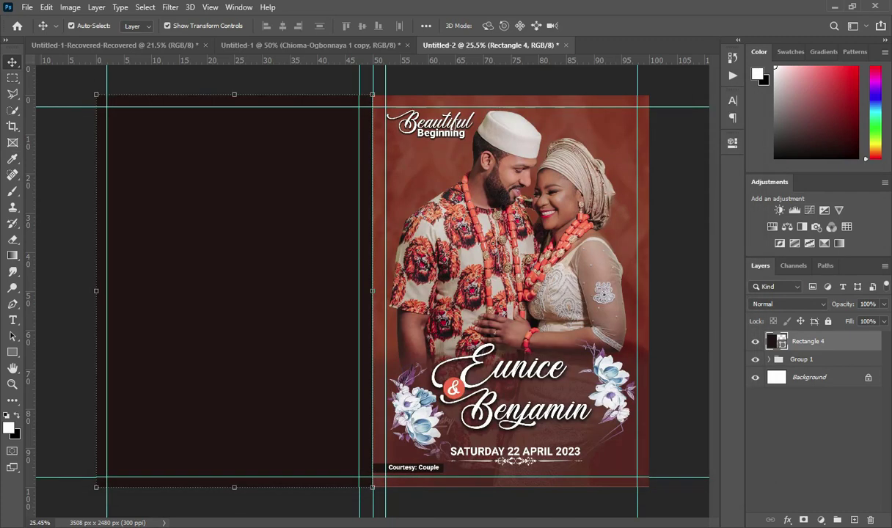
Step: Place the frame-4447461_6401 image from the Wedding jotter folder on the back cover, scaled down and roughly centred in the upper part
key("alt+Tab")
left_click(544, 284)
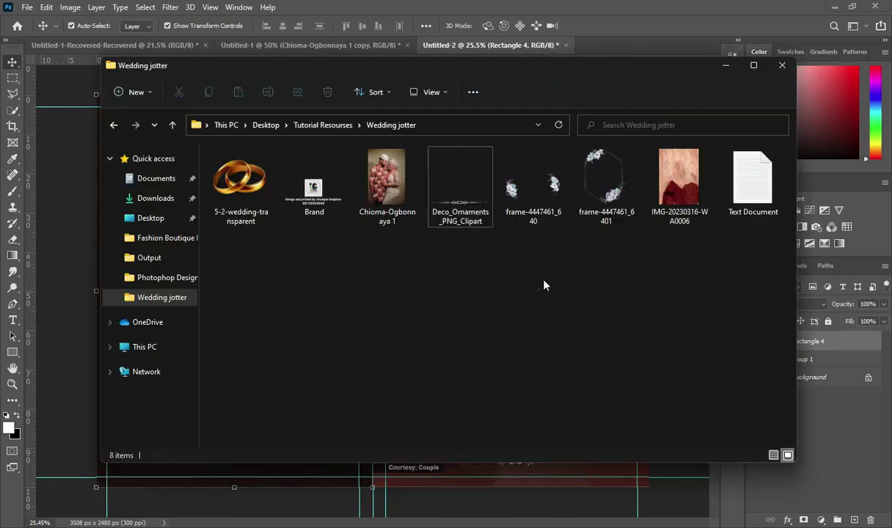
left_click(617, 204)
left_click_drag(616, 204, 209, 234)
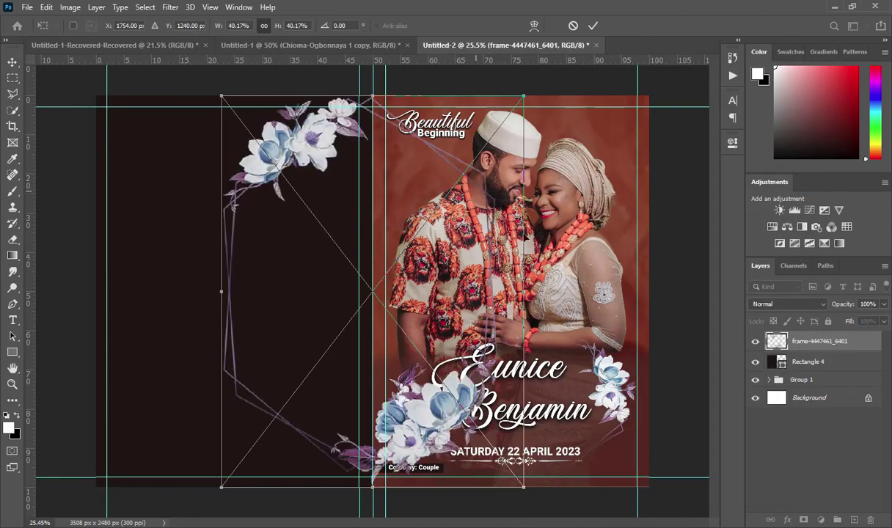
left_click_drag(391, 280, 285, 272)
left_click_drag(223, 223, 217, 225)
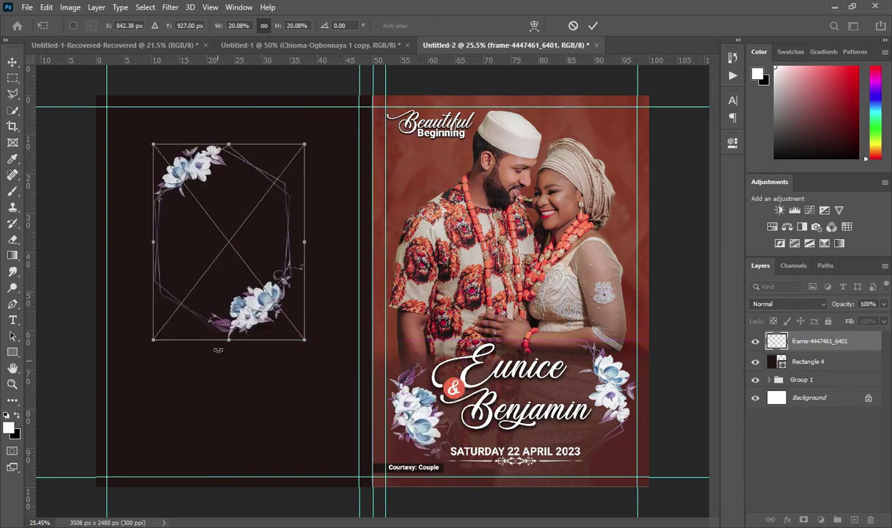
left_click_drag(228, 341, 231, 372)
left_click(593, 25)
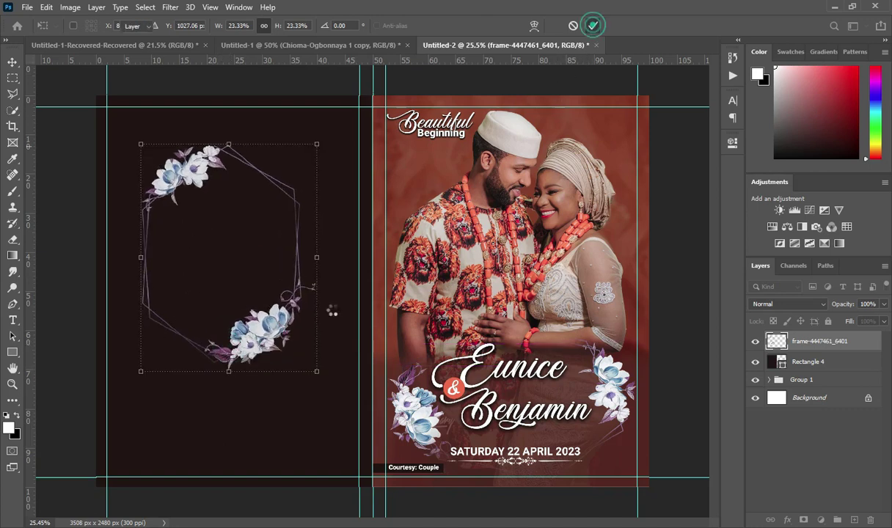
left_click_drag(230, 374, 230, 386)
key("Return")
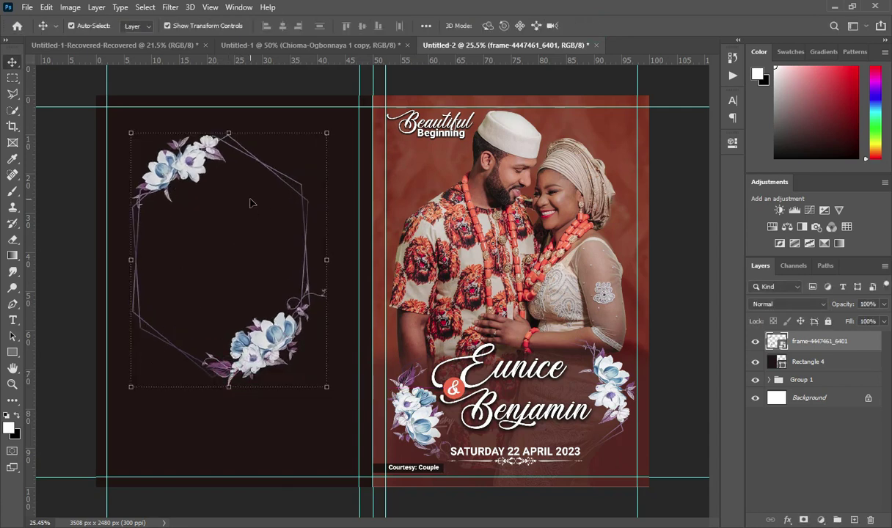
Step: Add the copied "Appreciations:" heading as text on the back cover and set its font to Weather Sunday - Personal Use
key("t")
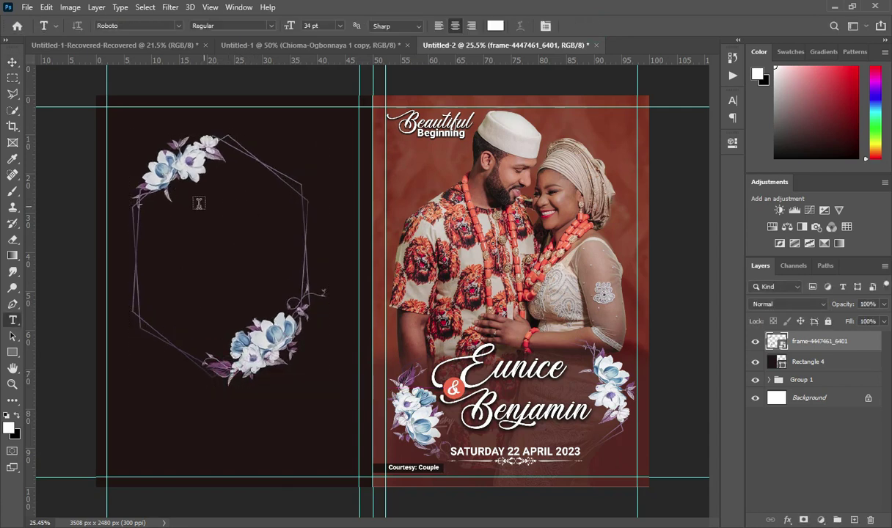
left_click(154, 212)
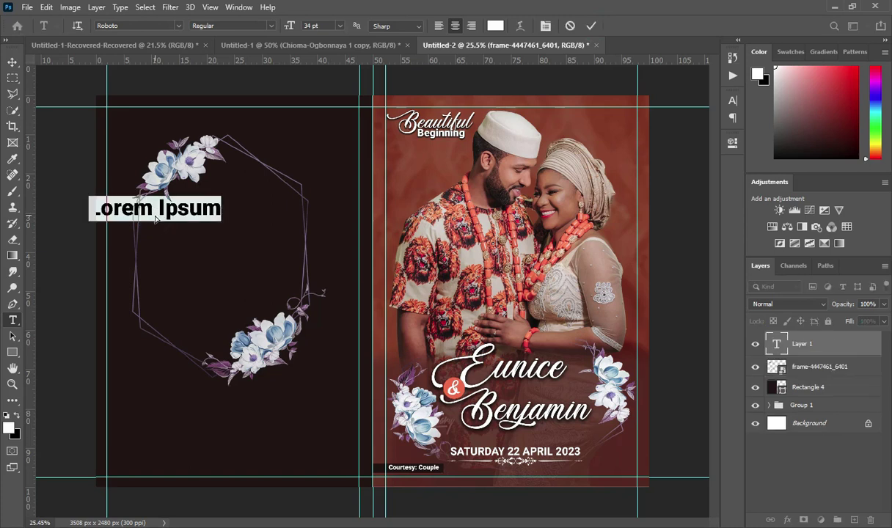
key("ctrl+v")
left_click(591, 25)
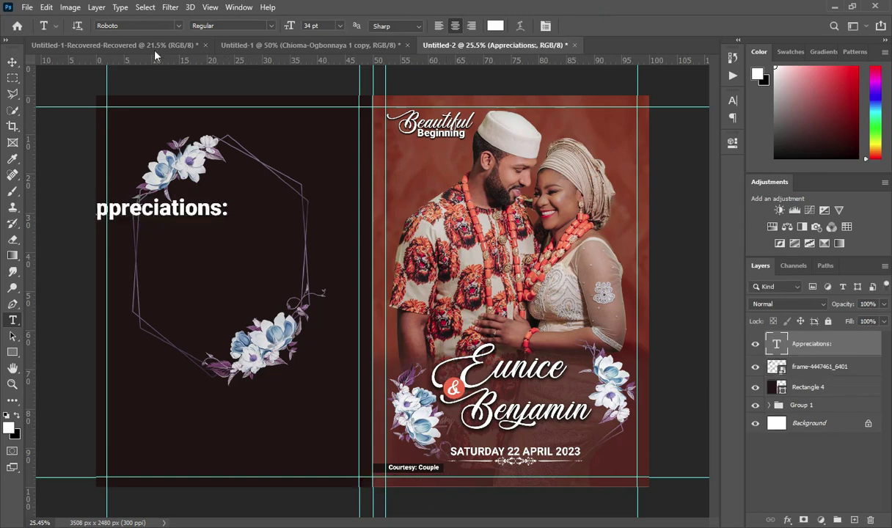
left_click(177, 26)
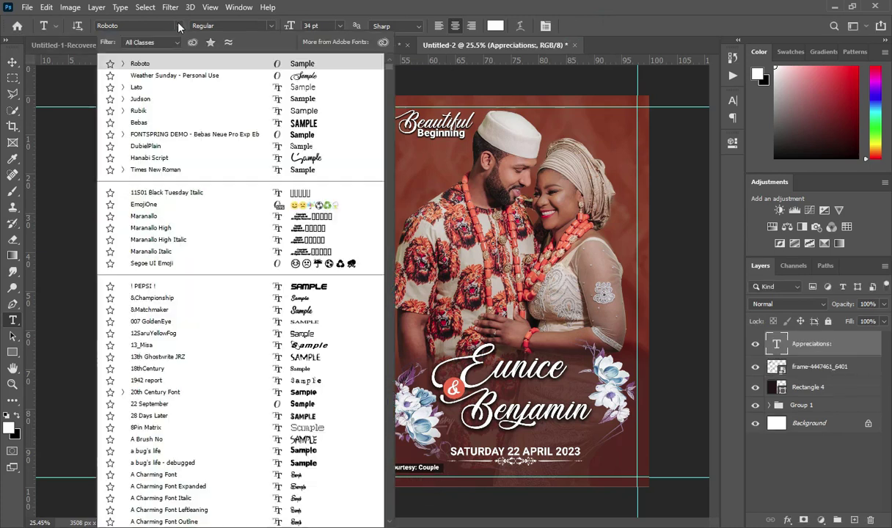
left_click(150, 76)
Step: Move the "Appreciations:" heading into the upper part of the floral frame and scale it to about 92%
key("v")
left_click_drag(210, 211, 277, 193)
key("ctrl+t")
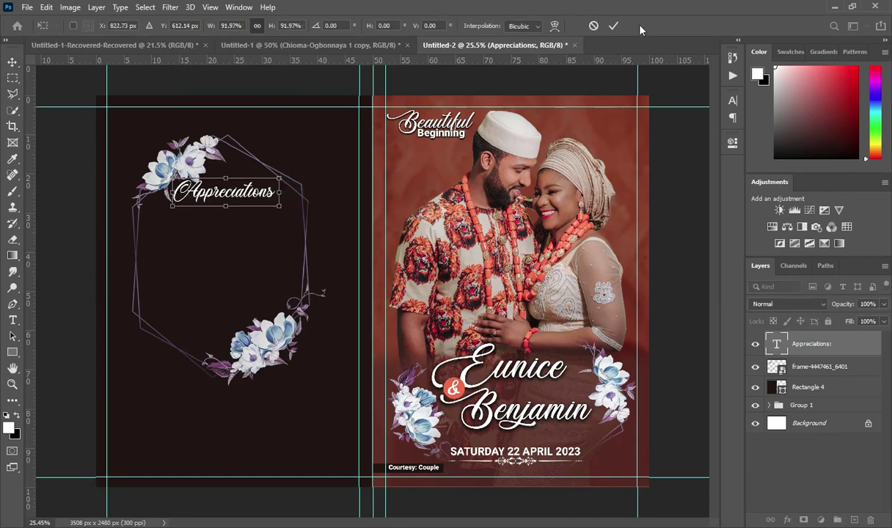
left_click(613, 26)
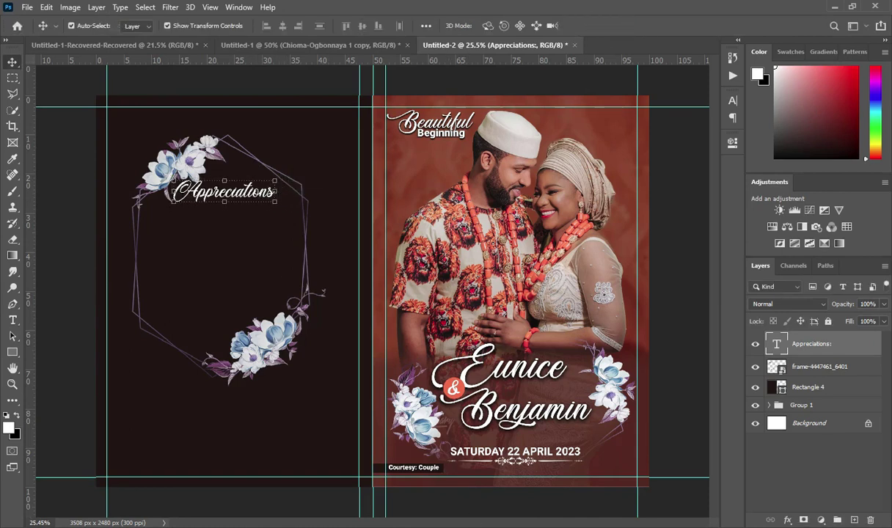
Step: Place Deco_Ornaments_PNG_Clipart from the Wedding jotter folder just beneath the "Appreciations:" heading, scaled to about 21%
key("alt+Tab")
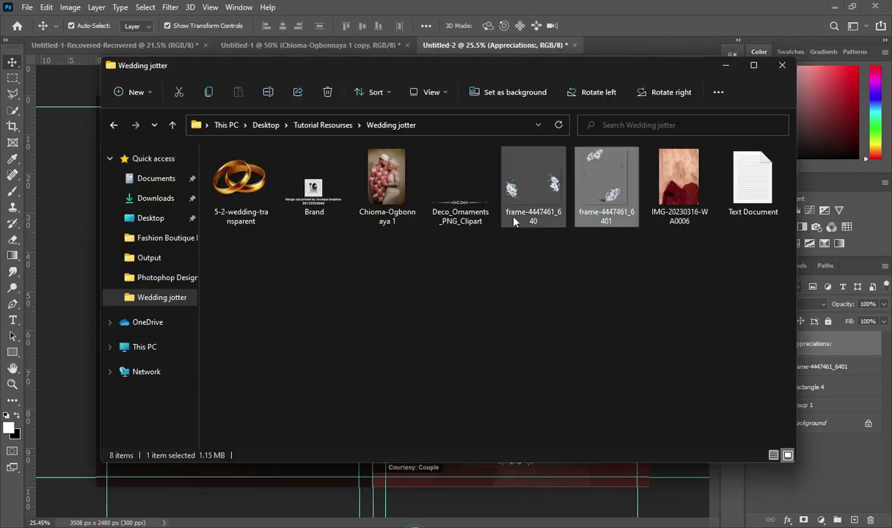
left_click(461, 209)
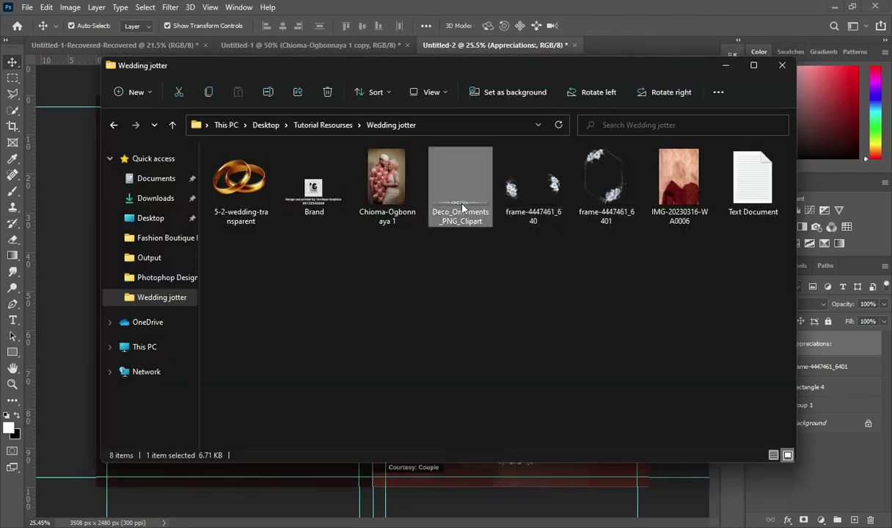
left_click_drag(81, 360, 339, 289)
left_click_drag(508, 288, 228, 213)
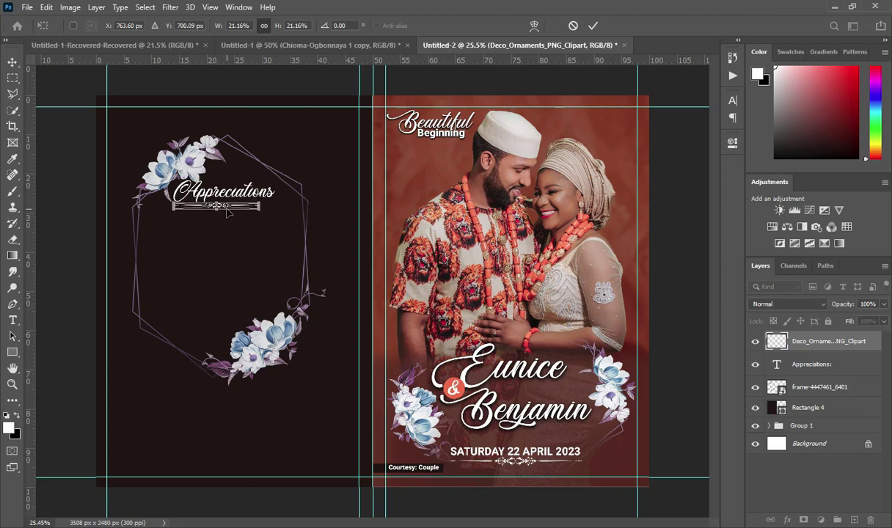
key("Return")
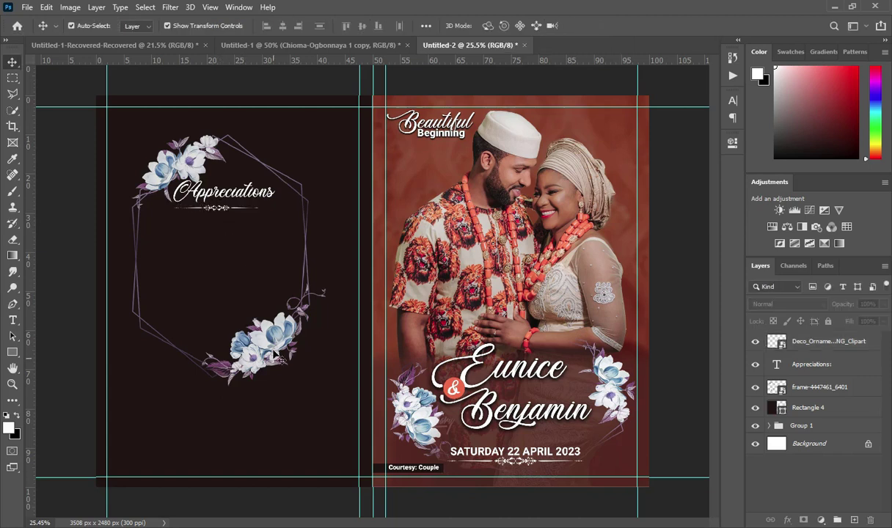
Step: Switch to the text document and copy the two-paragraph appreciation message, from "Our deepest gratitude to God" through "Amen!"
key("alt+Tab")
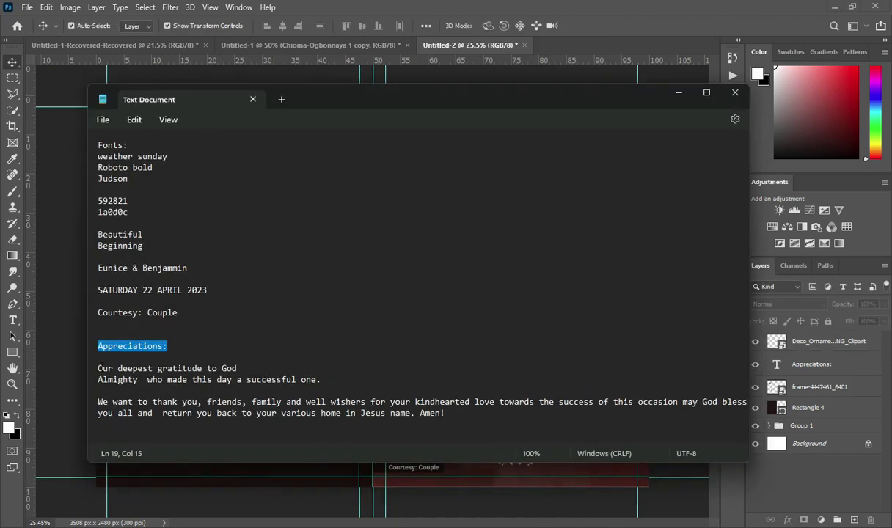
left_click_drag(97, 368, 445, 413)
right_click(440, 404)
key("ctrl+c")
left_click(495, 221)
left_click(677, 92)
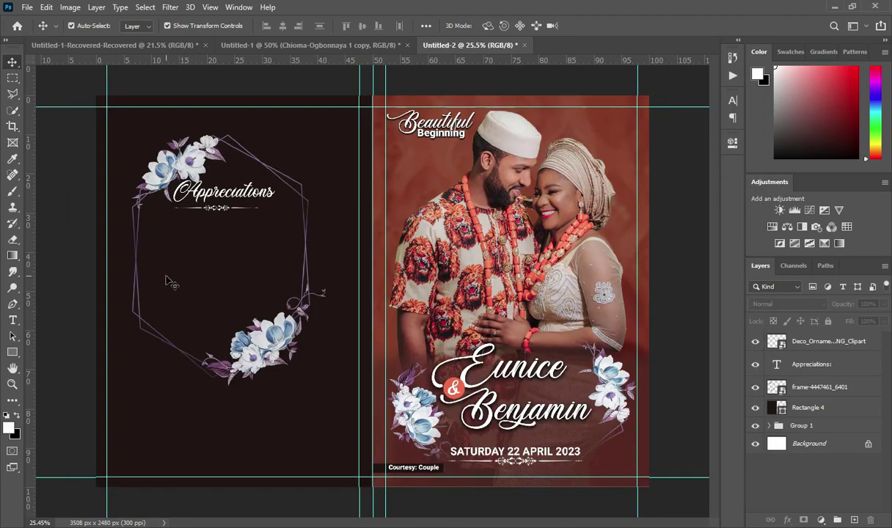
Step: Add a paragraph text box below the ornament inside the floral frame, set its text to 12 pt and paste the copied message
left_click(14, 320)
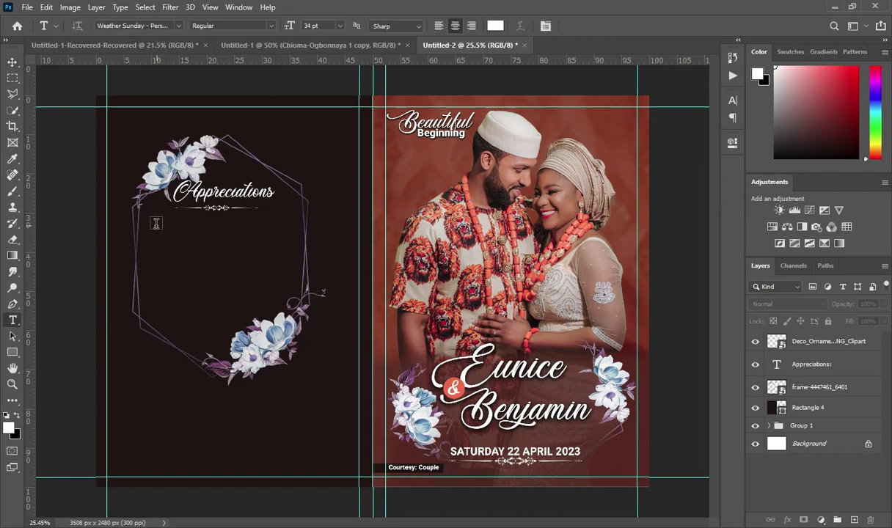
left_click_drag(152, 226, 293, 319)
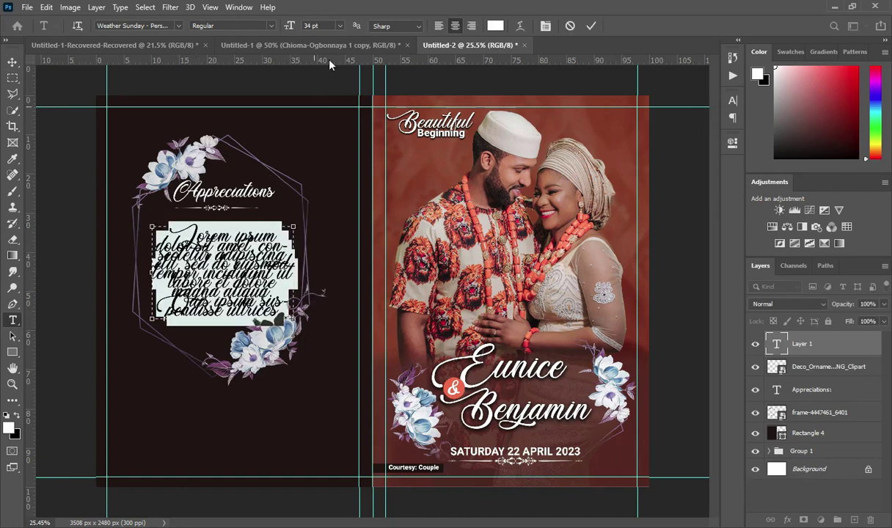
left_click_drag(290, 27, 278, 34)
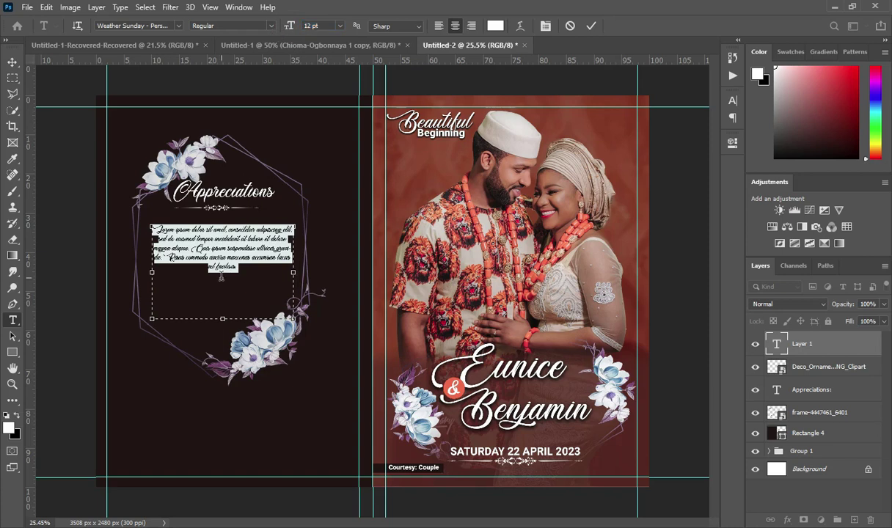
key("ctrl+v")
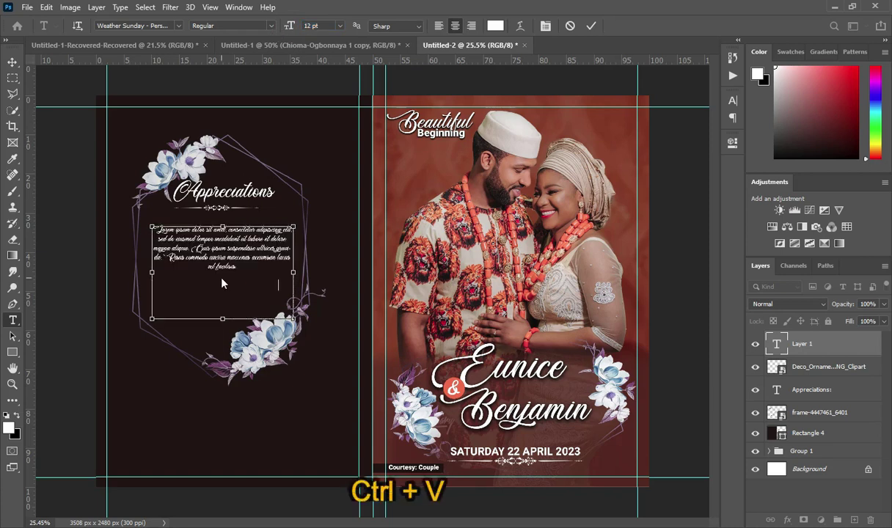
left_click(589, 28)
Step: Set the font of the whole appreciation message to Judson
left_click(233, 266)
key("ctrl+a")
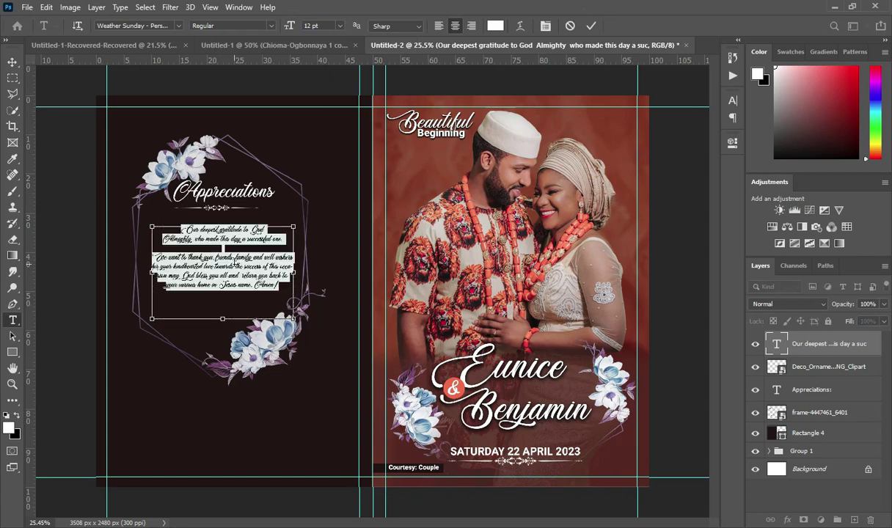
left_click(179, 25)
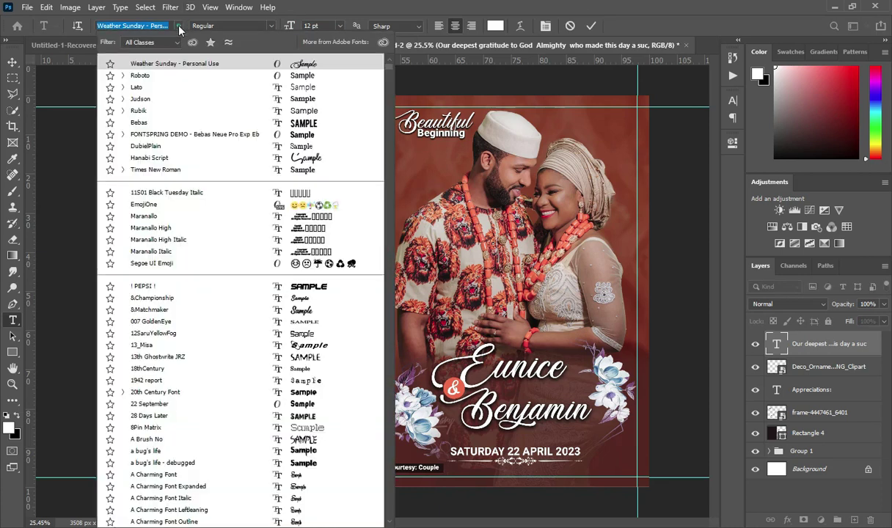
left_click(147, 100)
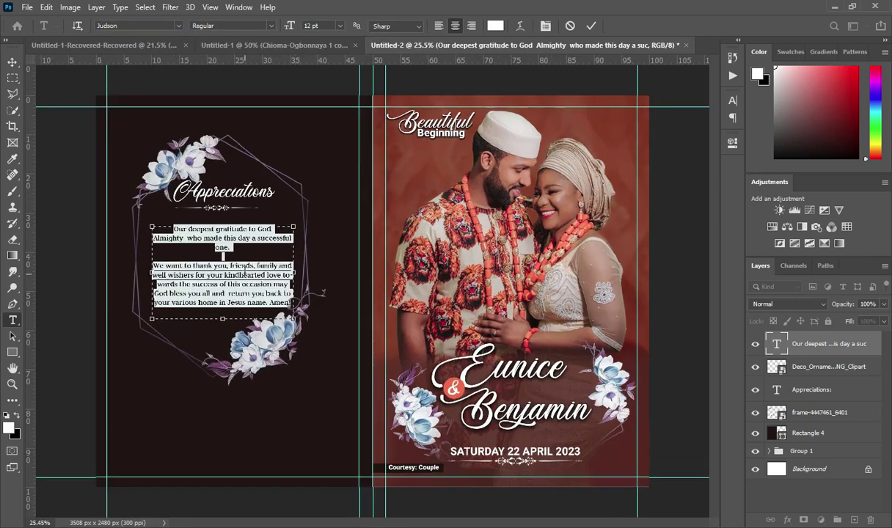
left_click(592, 28)
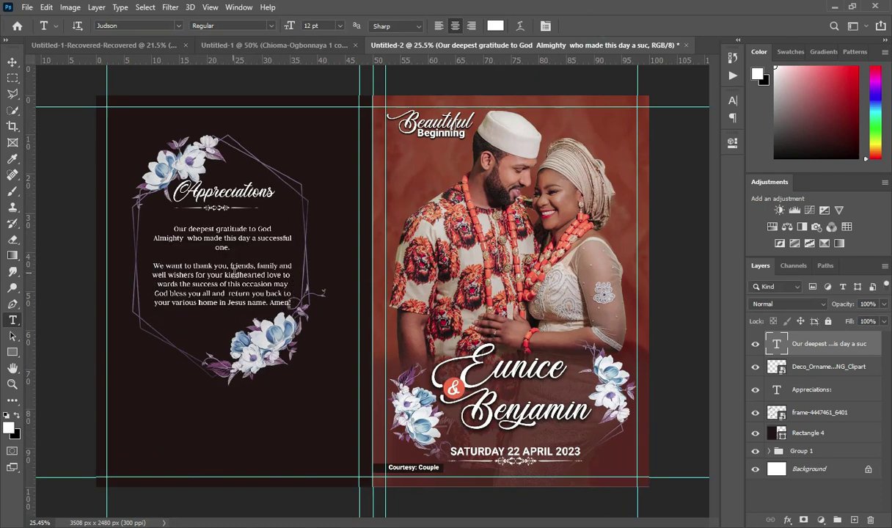
Step: Centre-align the appreciation message and widen its text box slightly within the floral frame
left_click(226, 272)
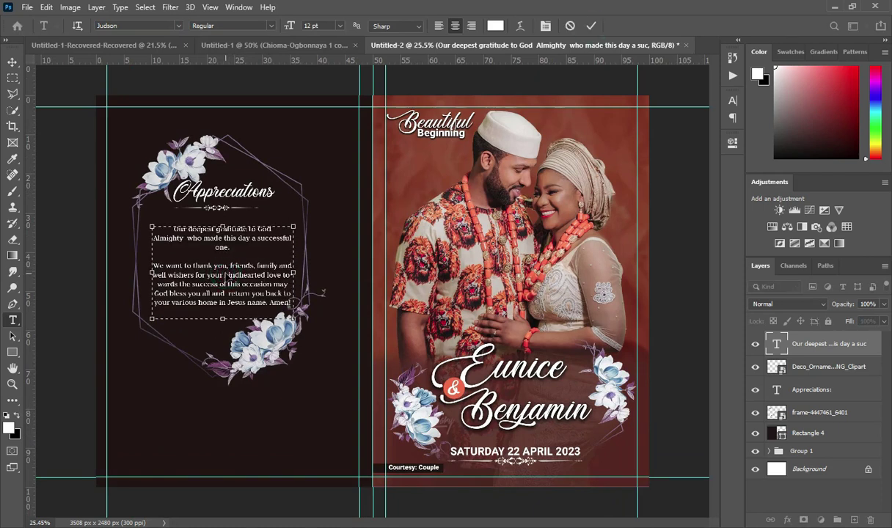
key("ctrl+a")
left_click(456, 26)
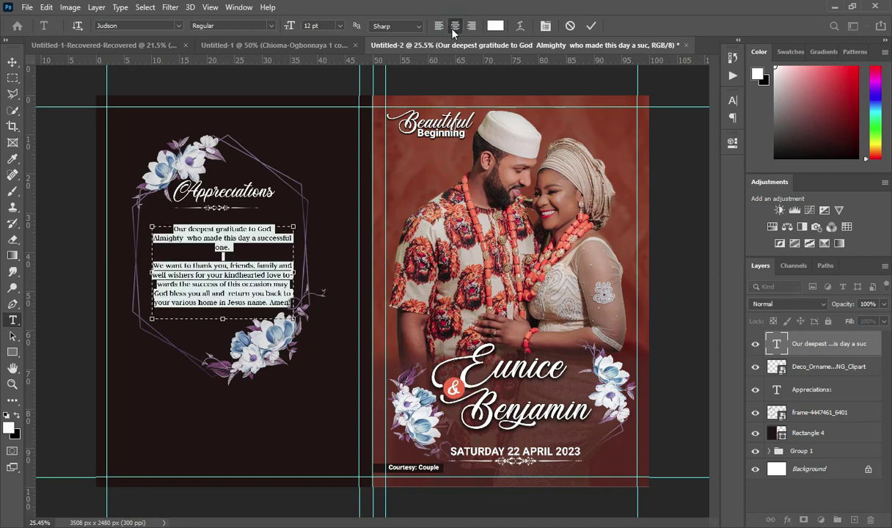
left_click_drag(293, 273, 292, 272)
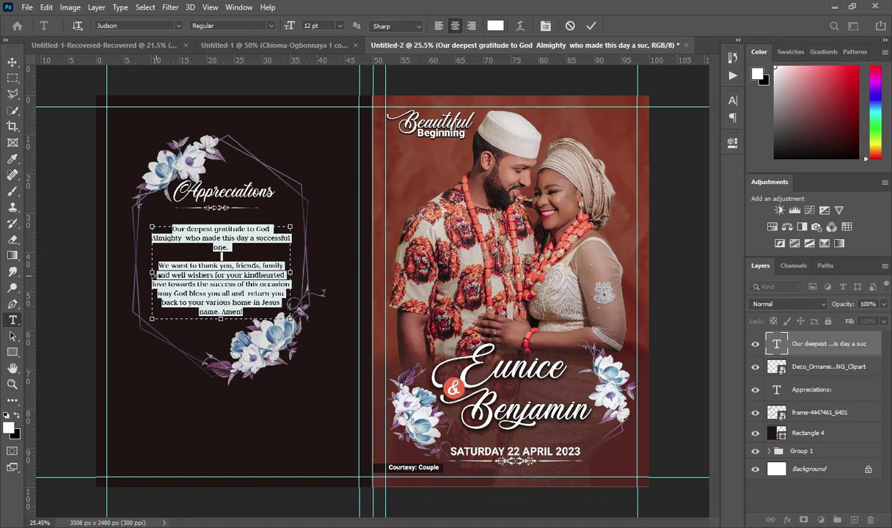
left_click_drag(152, 273, 153, 273)
key("ctrl+Return")
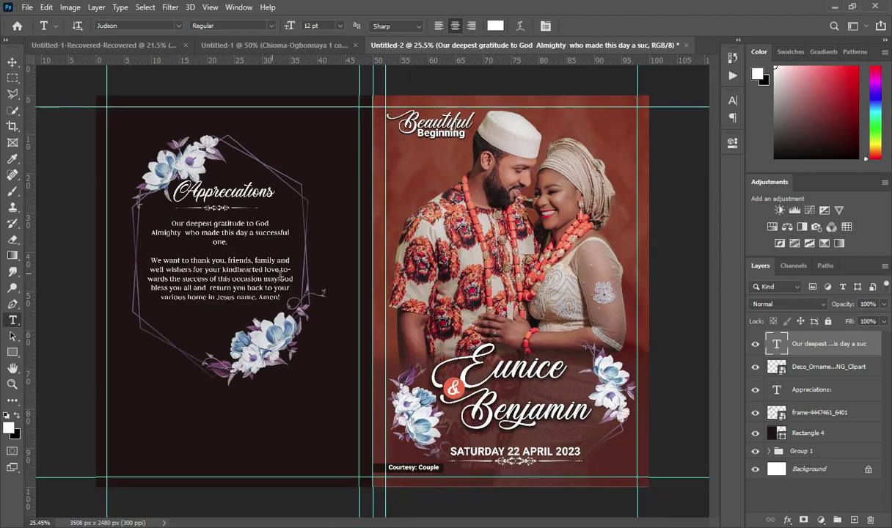
Step: Shift the appreciation message, the ornament and the "Appreciations:" heading slightly down to space them evenly inside the floral frame
left_click(13, 61)
left_click_drag(224, 276, 225, 286)
left_click(227, 212)
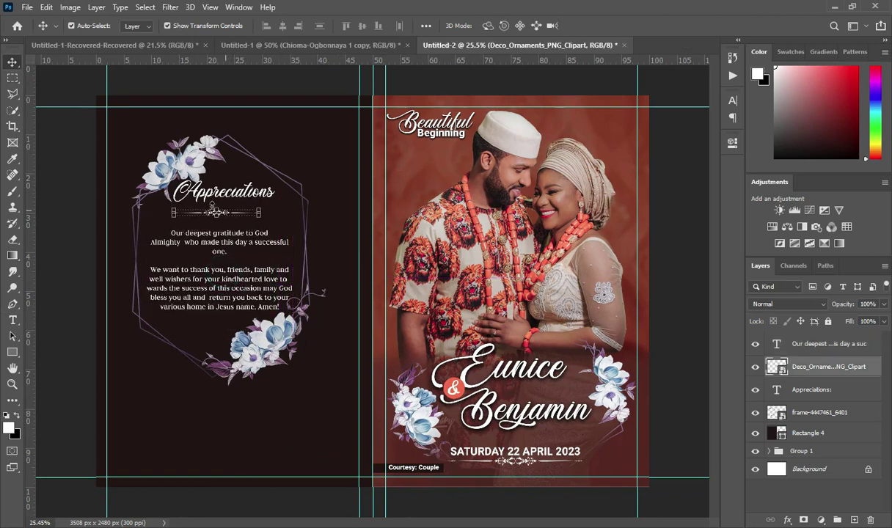
left_click(209, 191)
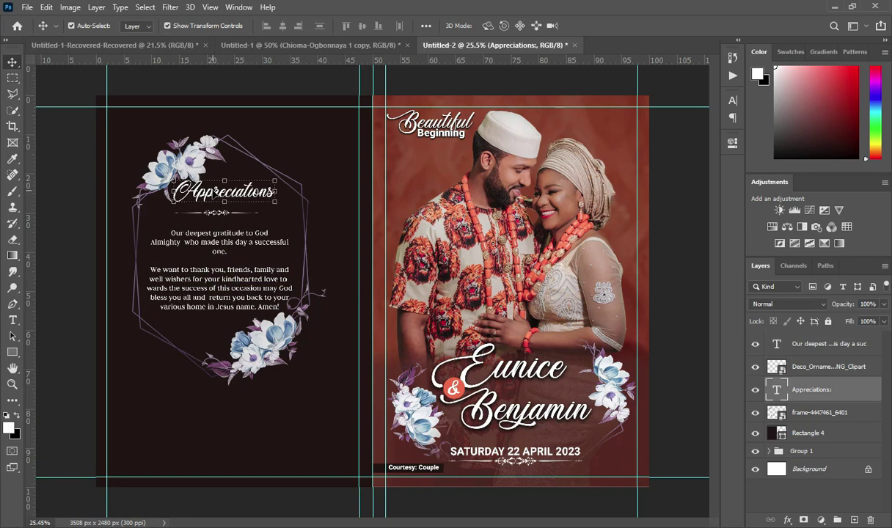
scroll(322, 365, "down", 2)
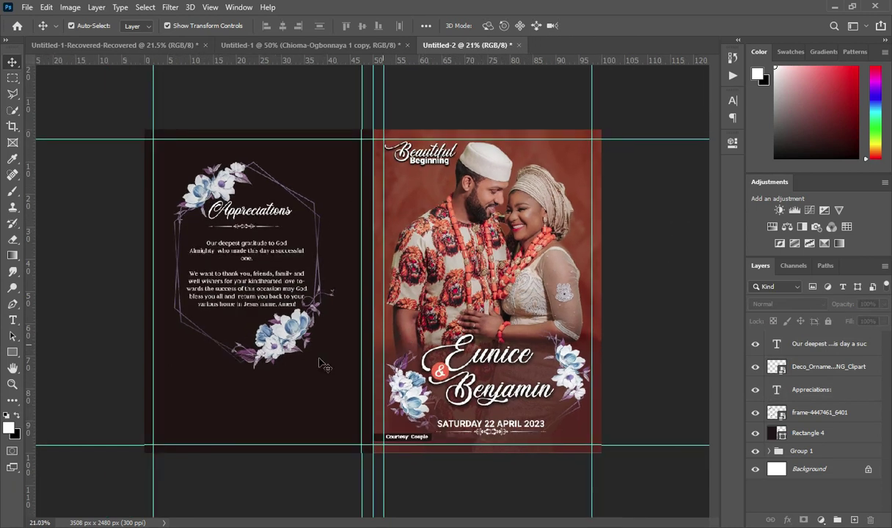
scroll(227, 411, "up", 2)
scroll(170, 404, "down", 1)
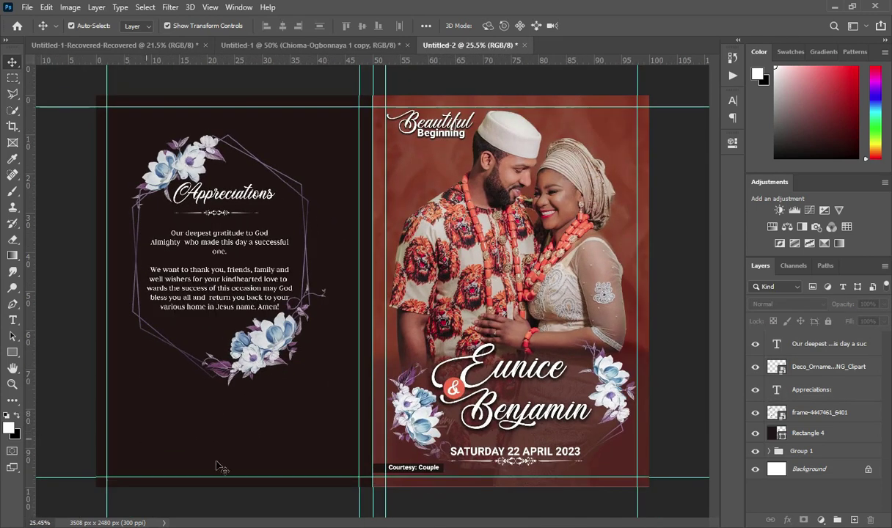
Step: Place the Brand image from the Wedding jotter folder at the bottom centre of the back cover, scaled to about 20%
key("alt+Tab")
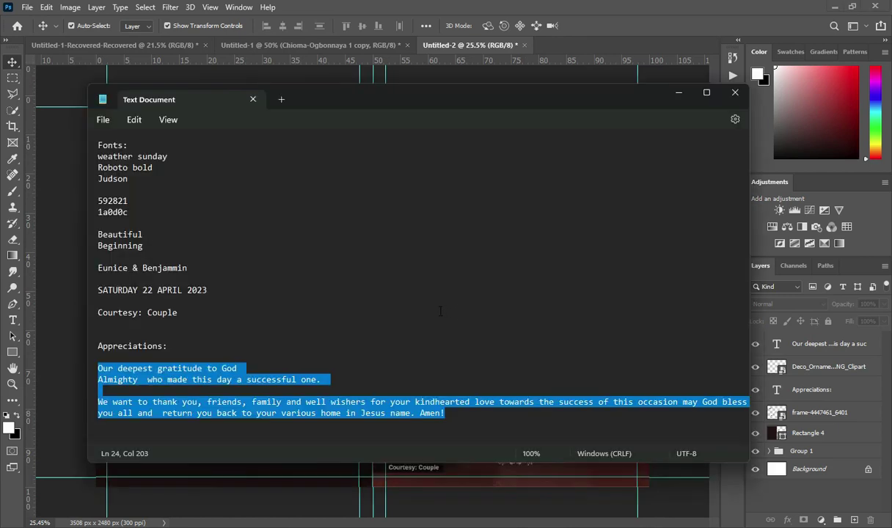
left_click(678, 93)
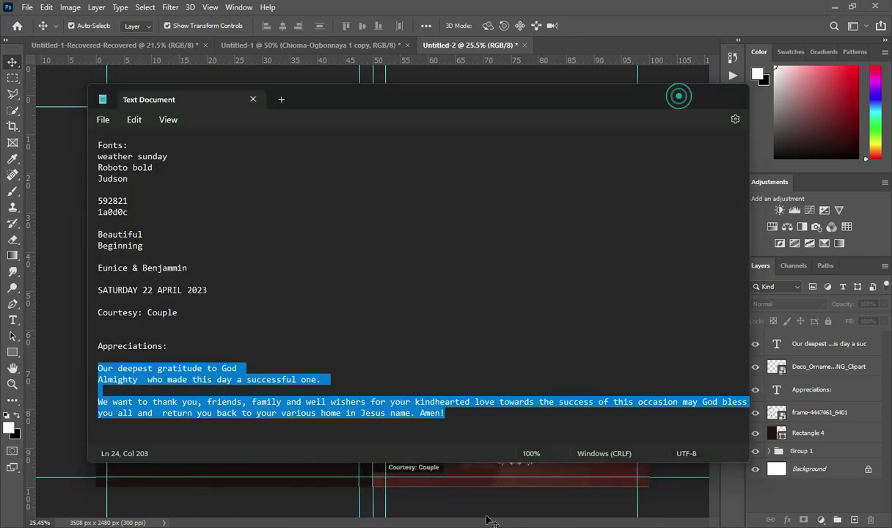
key("alt+Tab")
left_click(314, 189)
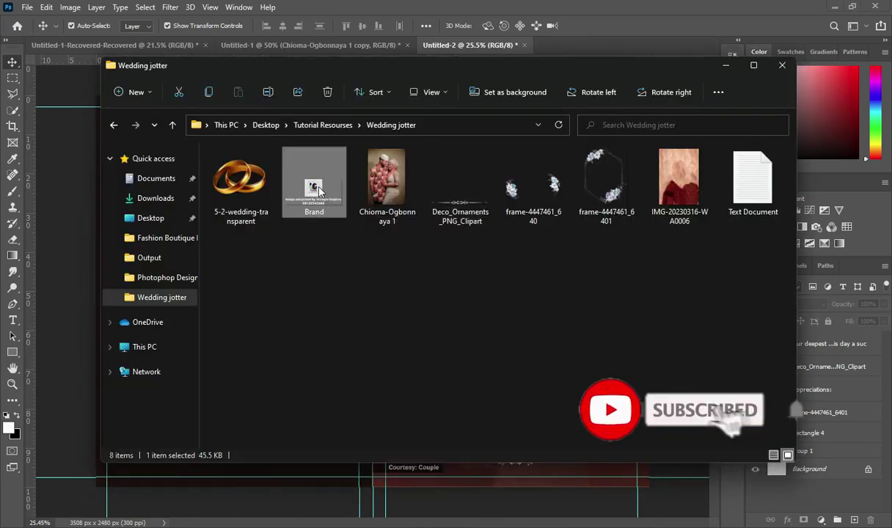
left_click(63, 314)
left_click_drag(195, 231, 187, 428)
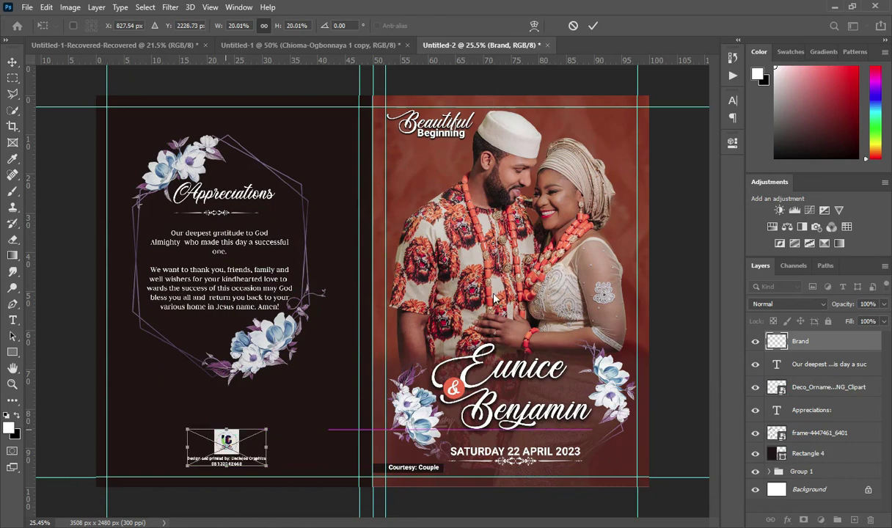
left_click(592, 26)
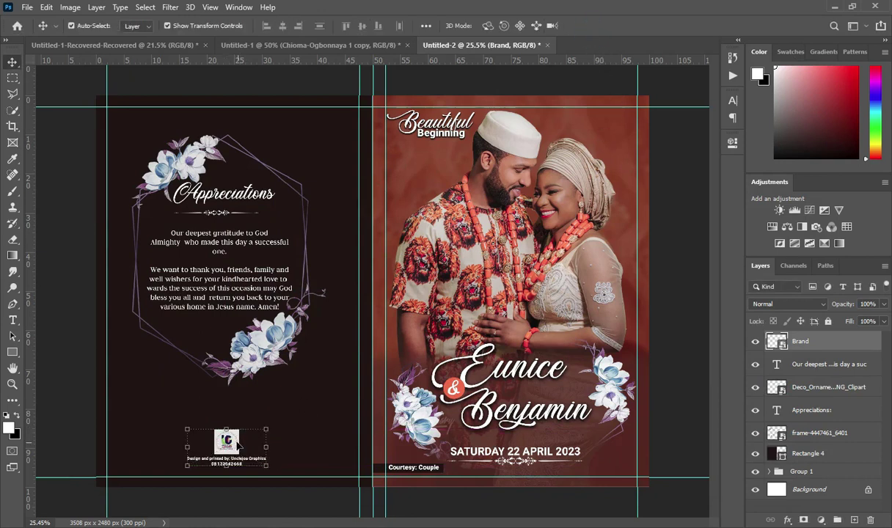
left_click(678, 360)
scroll(374, 292, "down", 2)
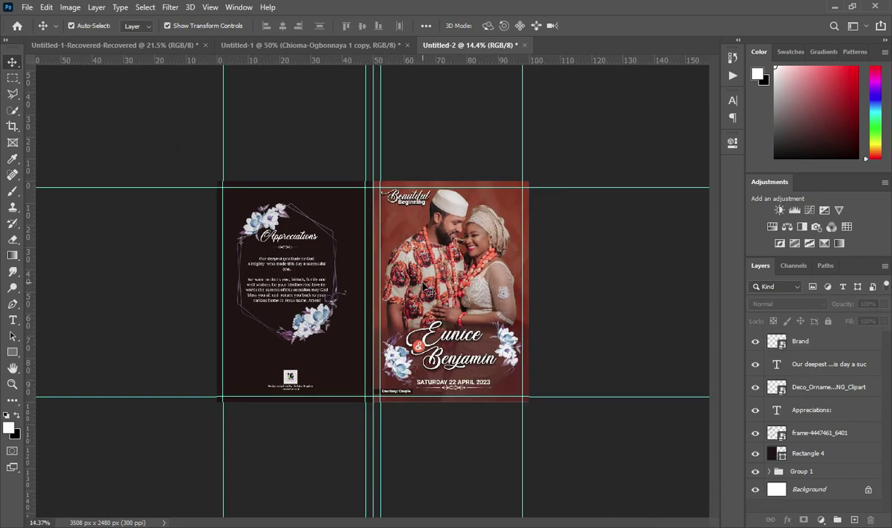
scroll(424, 287, "up", 2)
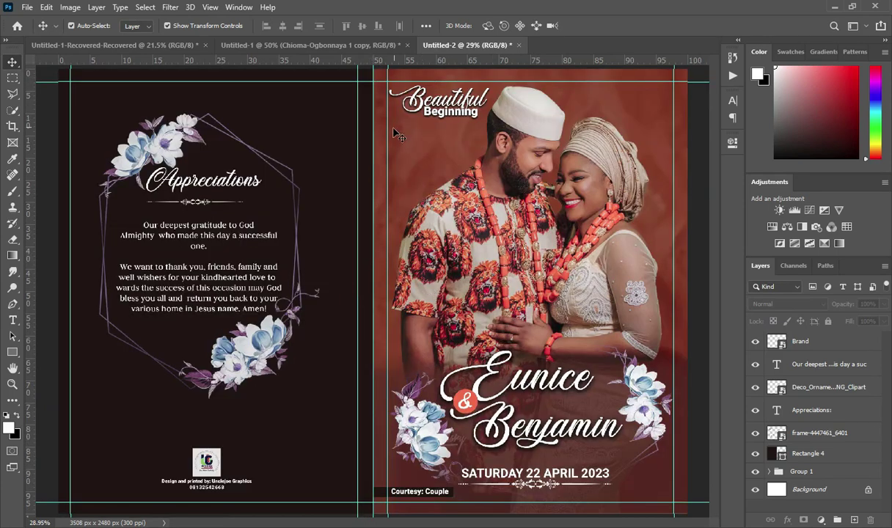
scroll(396, 134, "down", 3)
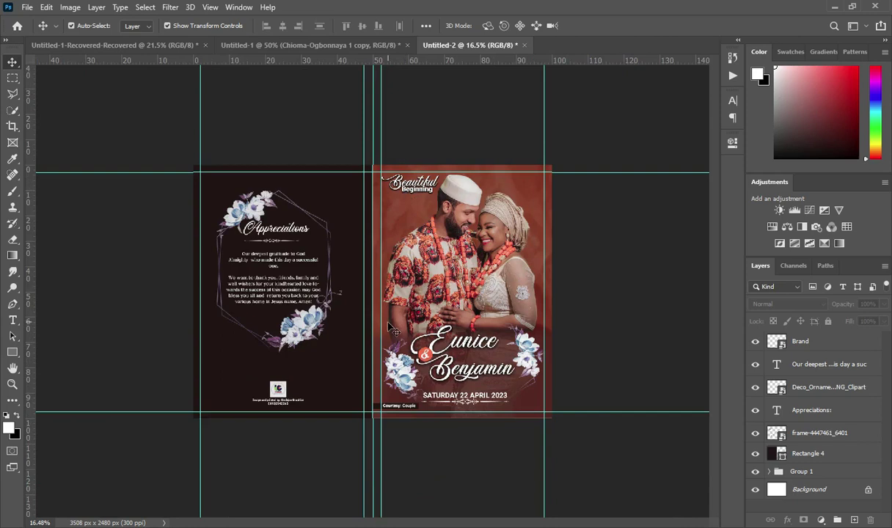
scroll(359, 349, "up", 3)
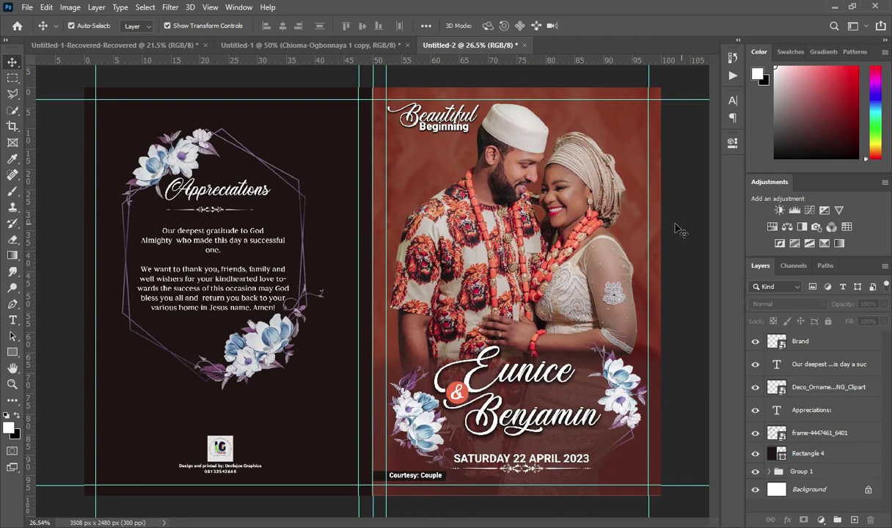
scroll(678, 229, "down", 1)
Step: Group all the back cover layers, from Brand down to Rectangle 4, and select the front cover group
left_click(829, 340)
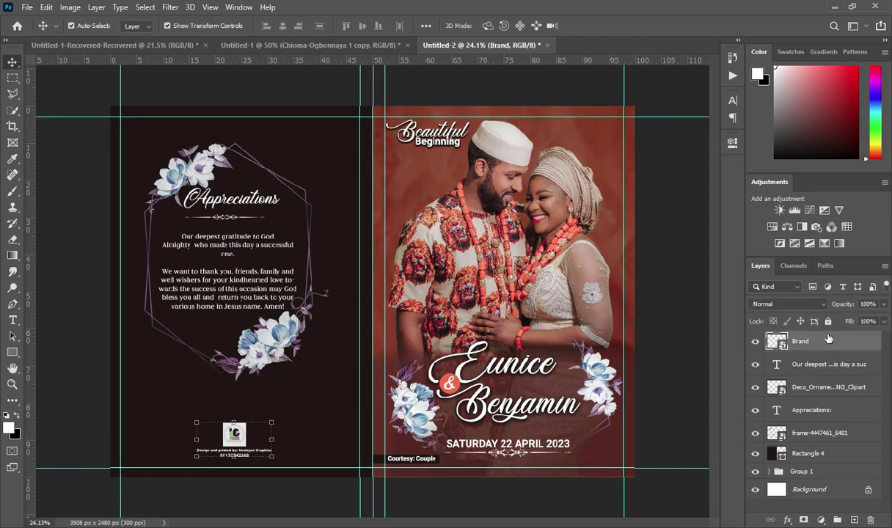
left_click(807, 454, "shift")
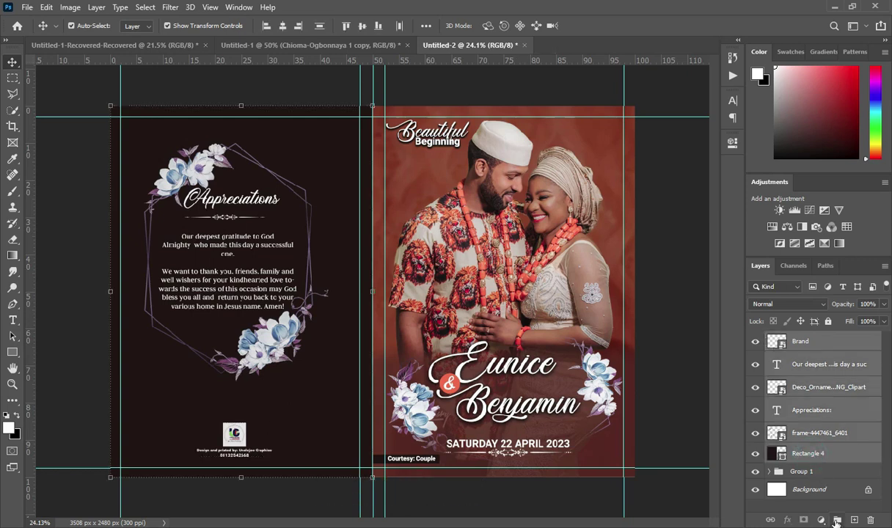
key("ctrl+g")
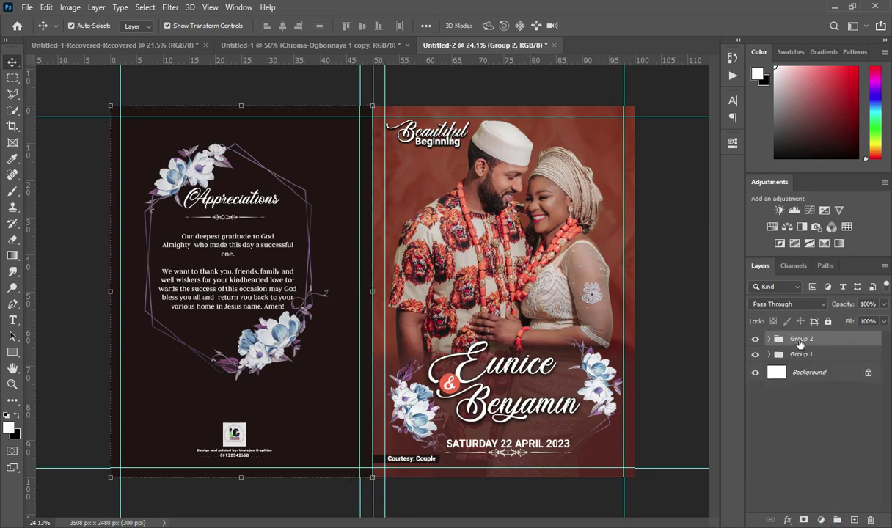
left_click(807, 354)
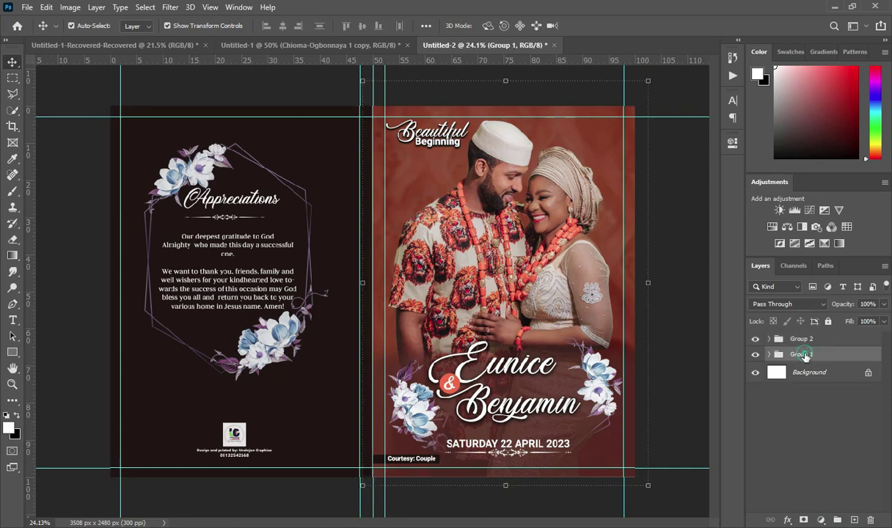